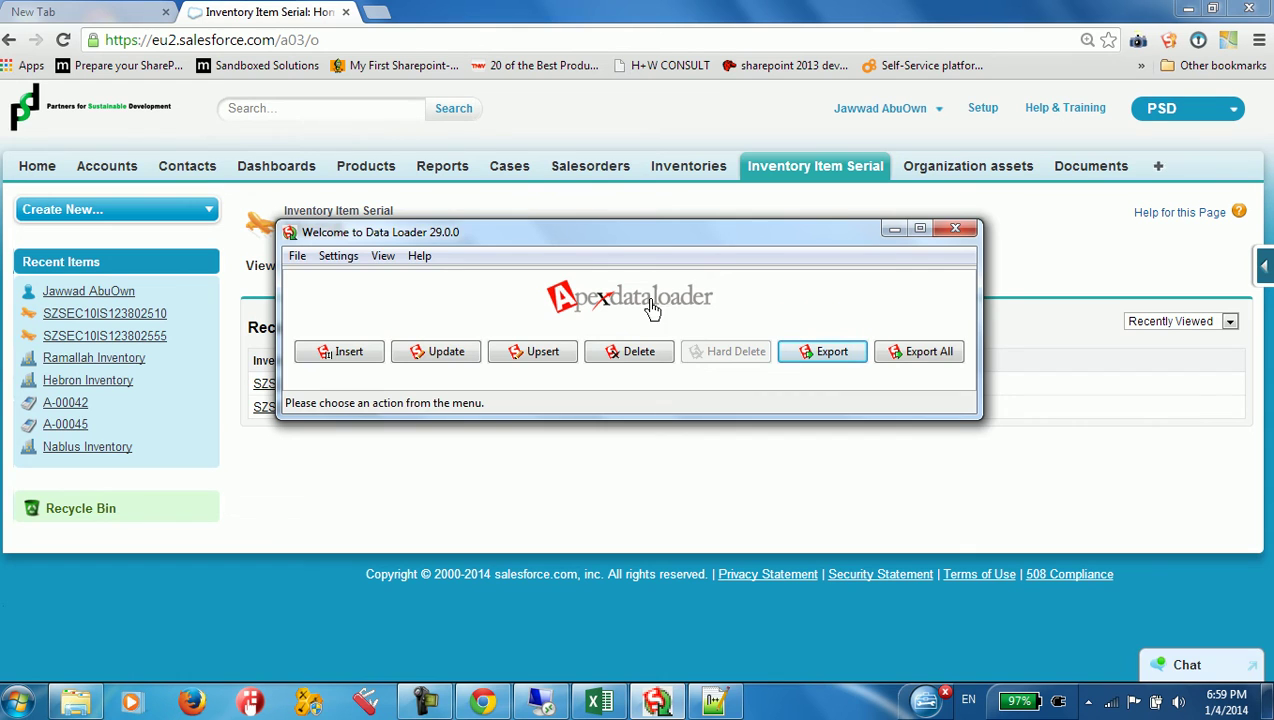
# Step: Minimize Data Loader 29.0.0 to reveal the Inventory Item Serial home page with two records
pyautogui.click(894, 229)
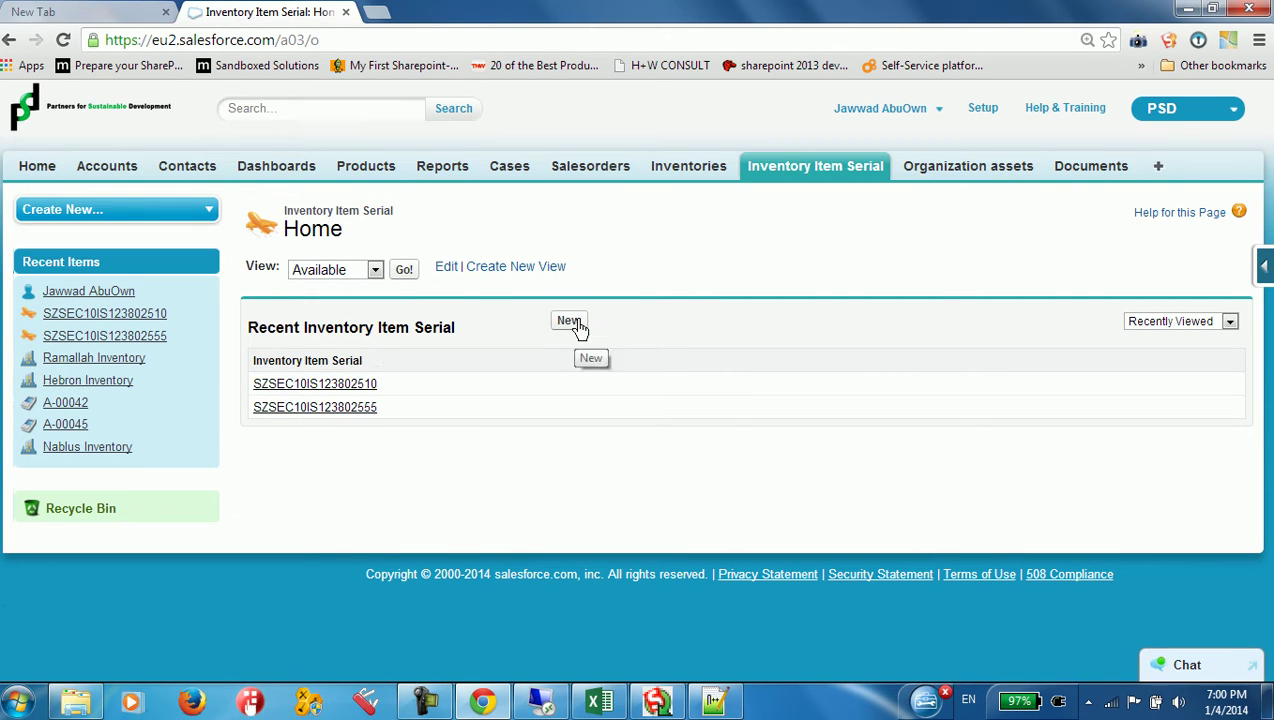
# Step: Start a new Inventory Item Serial record and keep Part as its record type
pyautogui.click(815, 178)
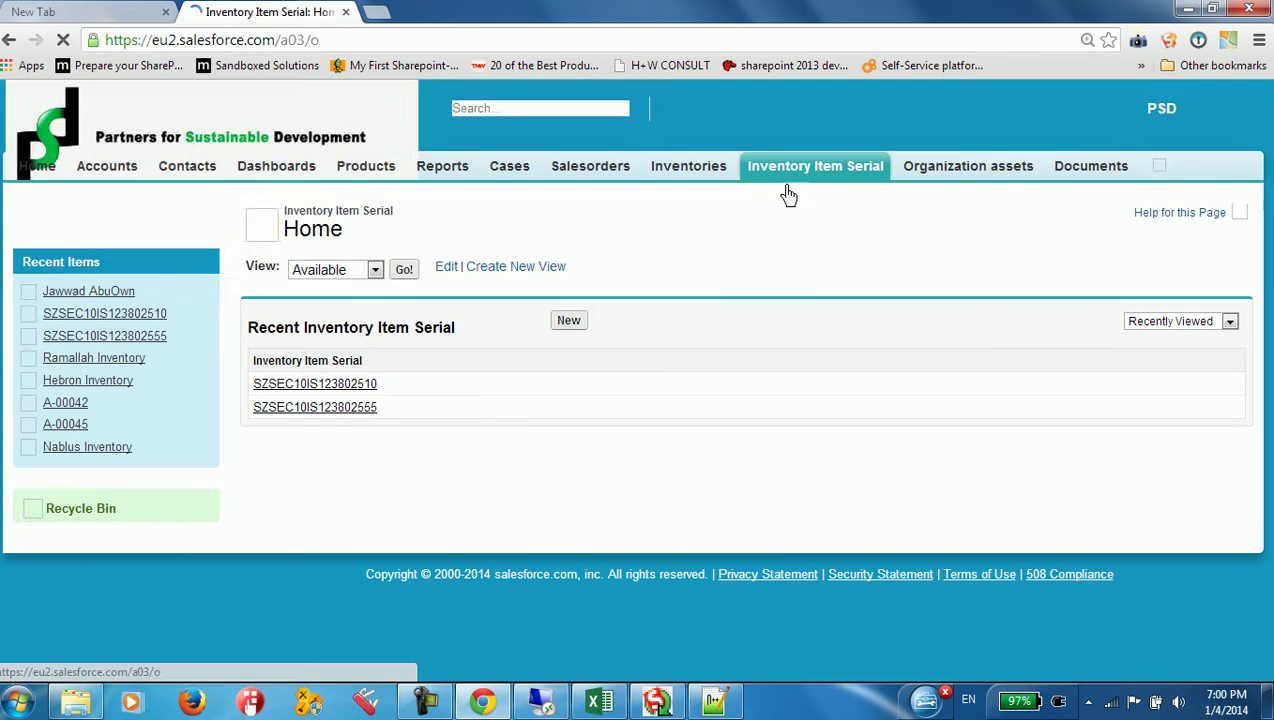
pyautogui.click(568, 320)
pyautogui.click(510, 356)
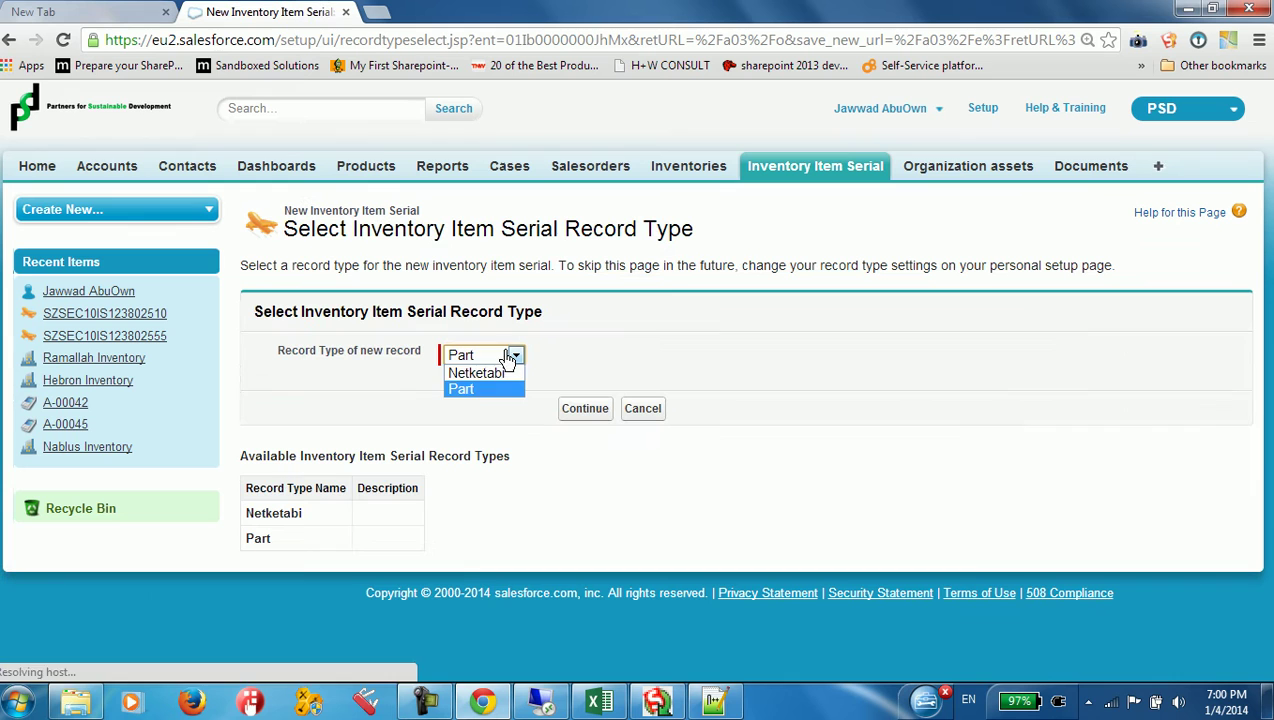
pyautogui.click(617, 352)
# Step: Move the Data Loader window aside and recheck the Record Type list, leaving Part selected
pyautogui.click(668, 706)
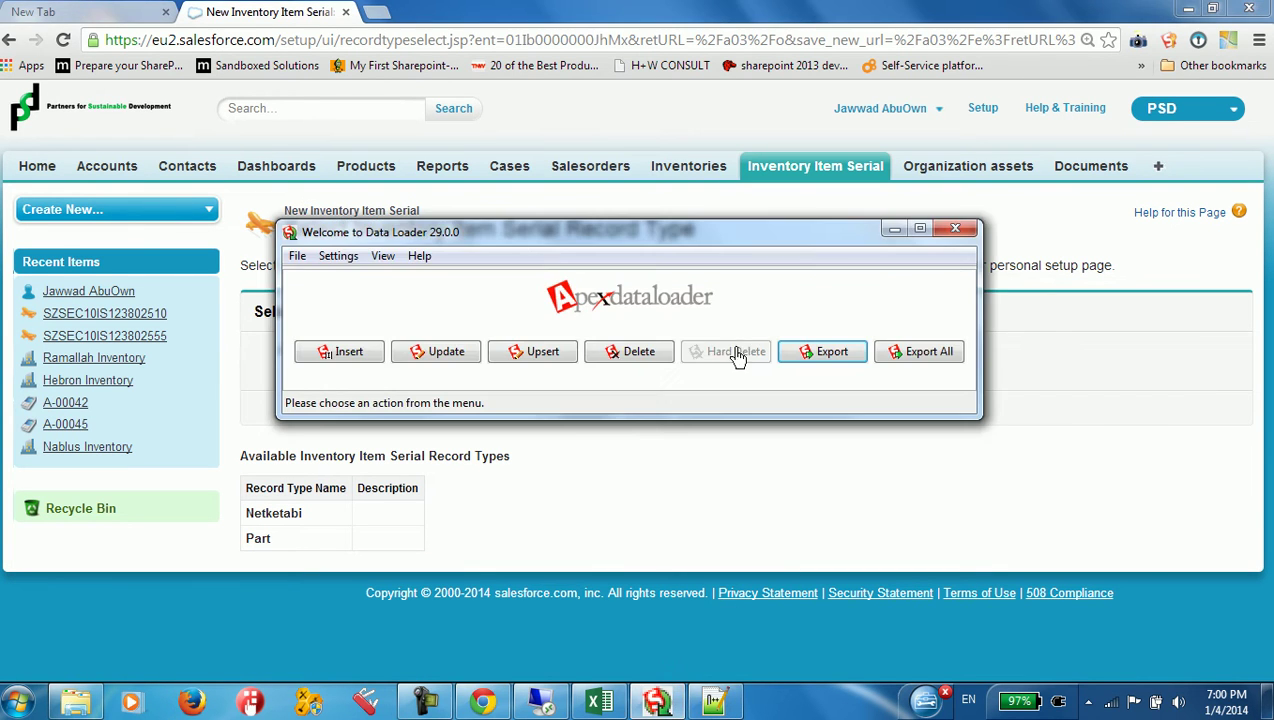
pyautogui.moveTo(541, 246); pyautogui.dragTo(641, 493)
pyautogui.click(515, 356)
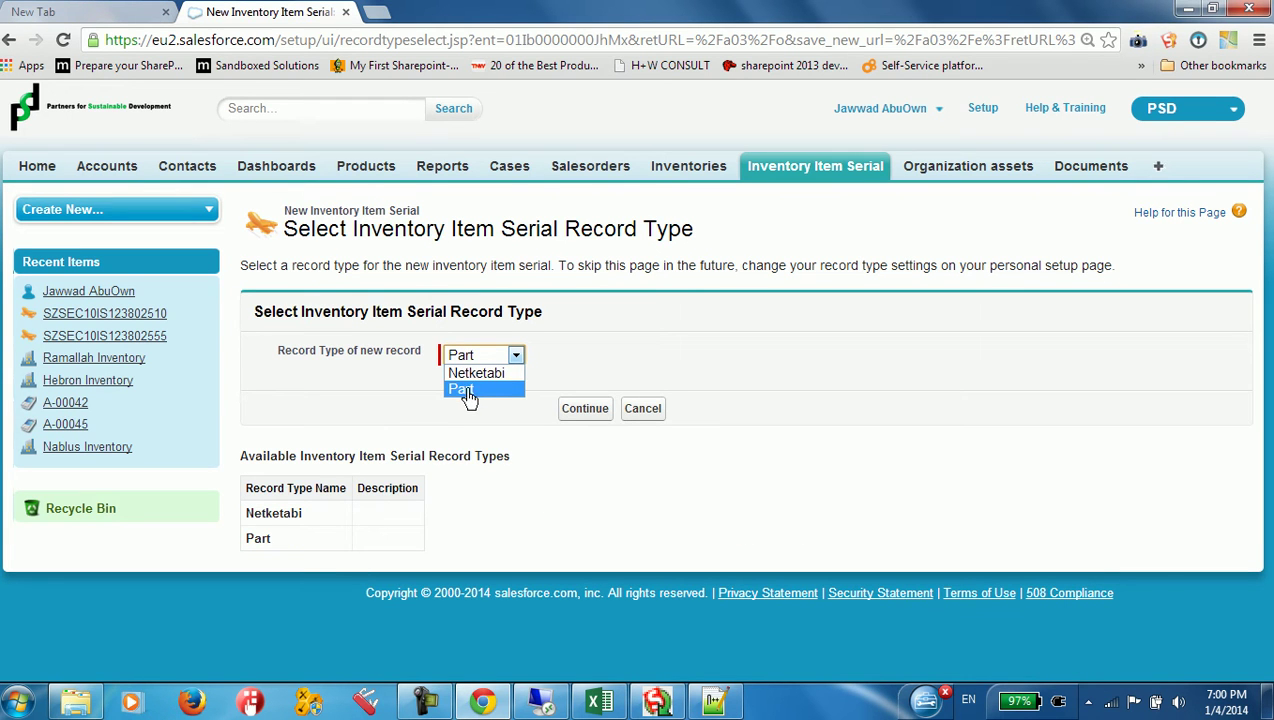
pyautogui.click(548, 365)
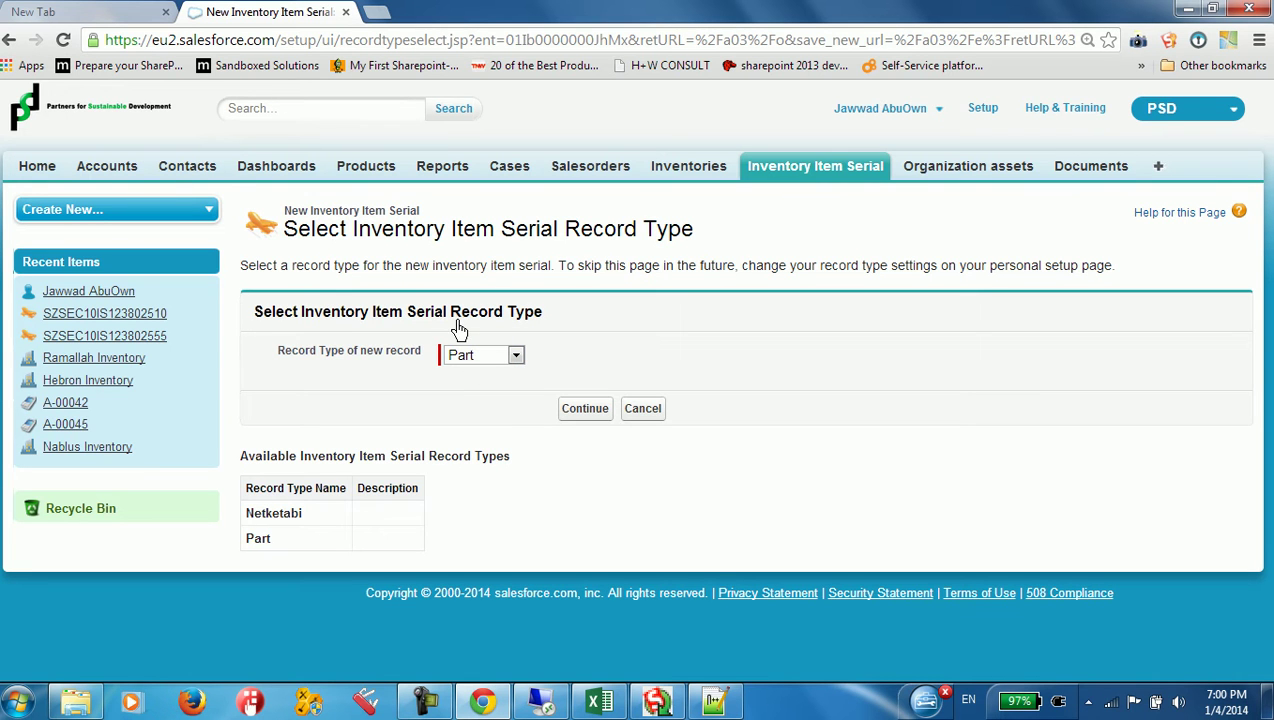
pyautogui.rightClick(598, 702)
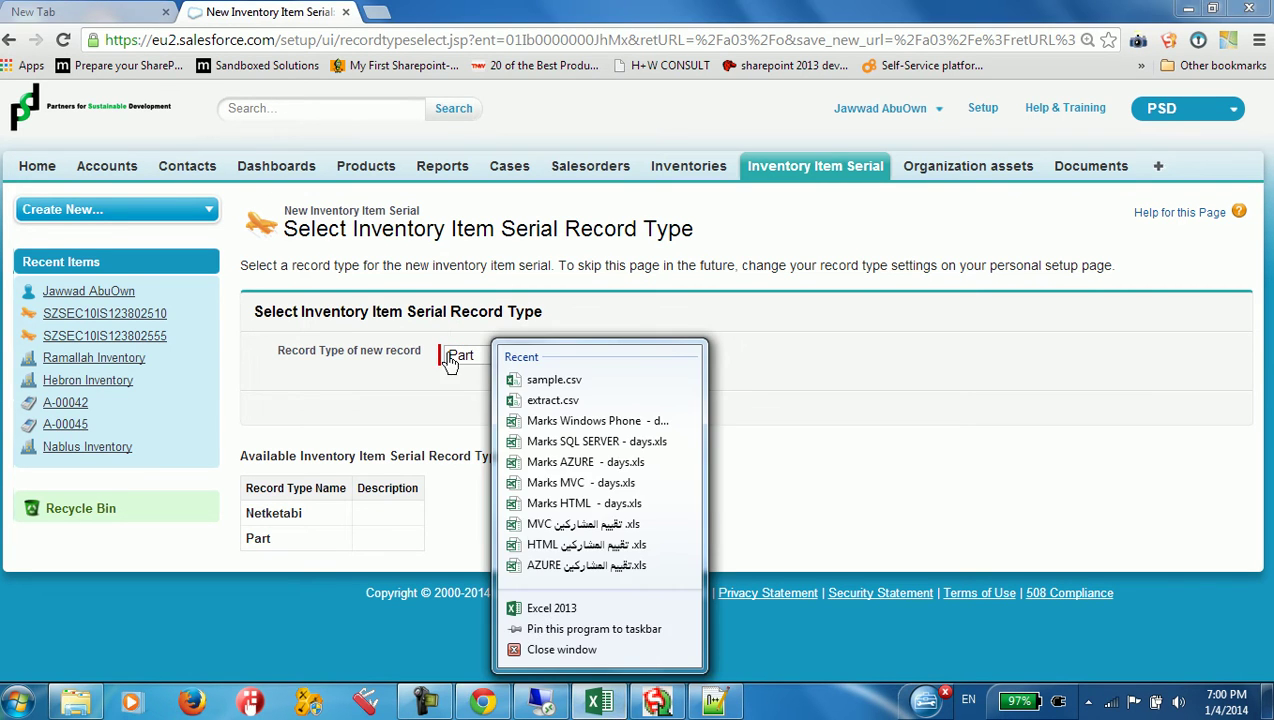
pyautogui.click(600, 705)
pyautogui.click(598, 705)
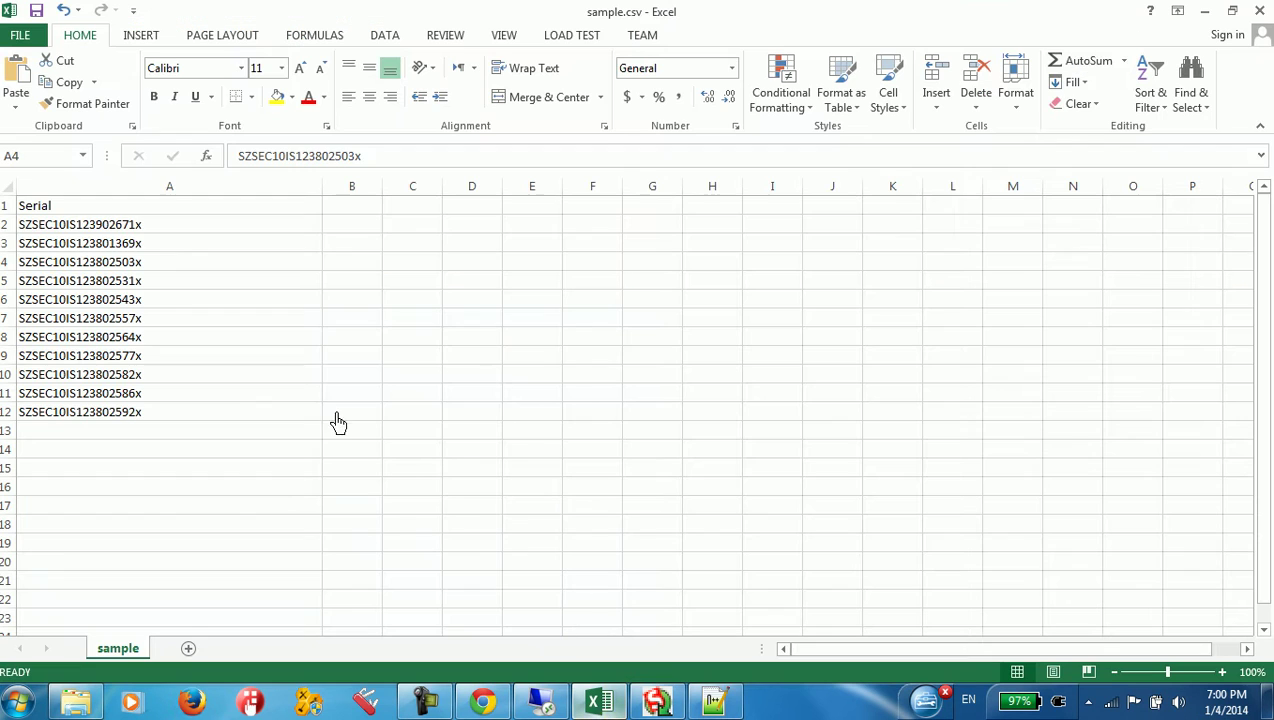
pyautogui.click(131, 232)
pyautogui.moveTo(172, 427); pyautogui.dragTo(238, 408)
pyautogui.click(148, 450)
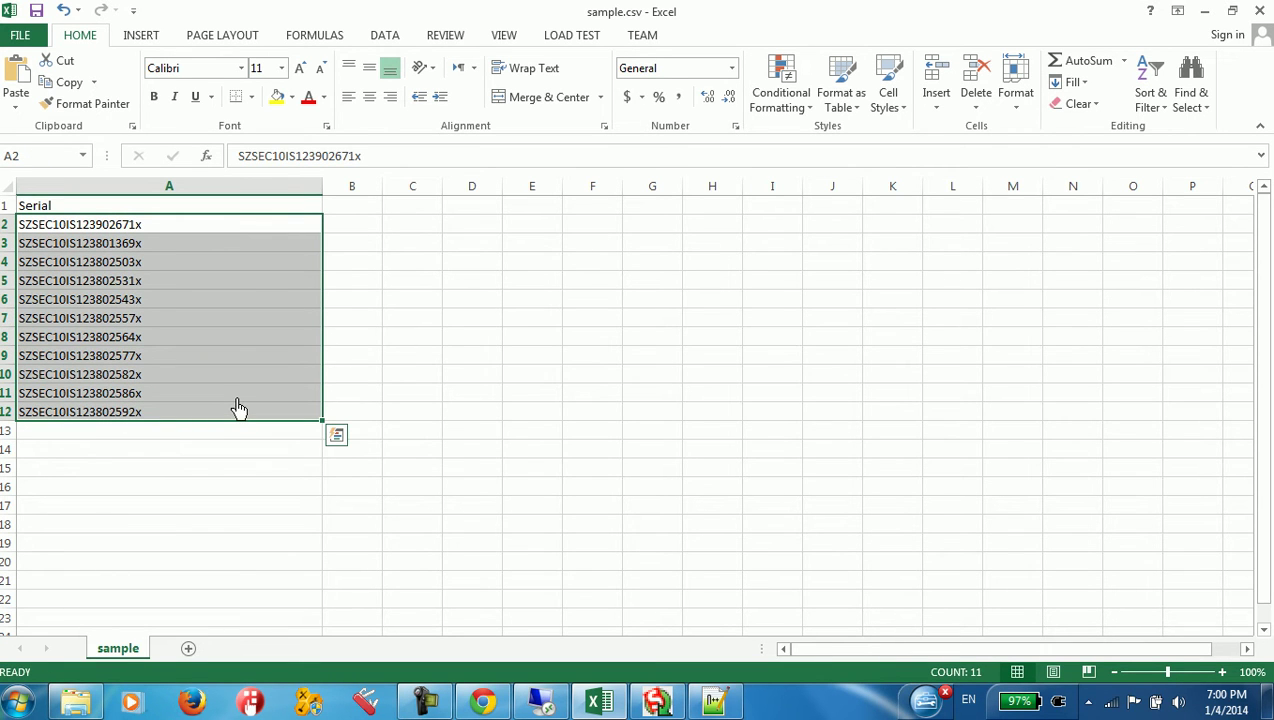
pyautogui.click(345, 228)
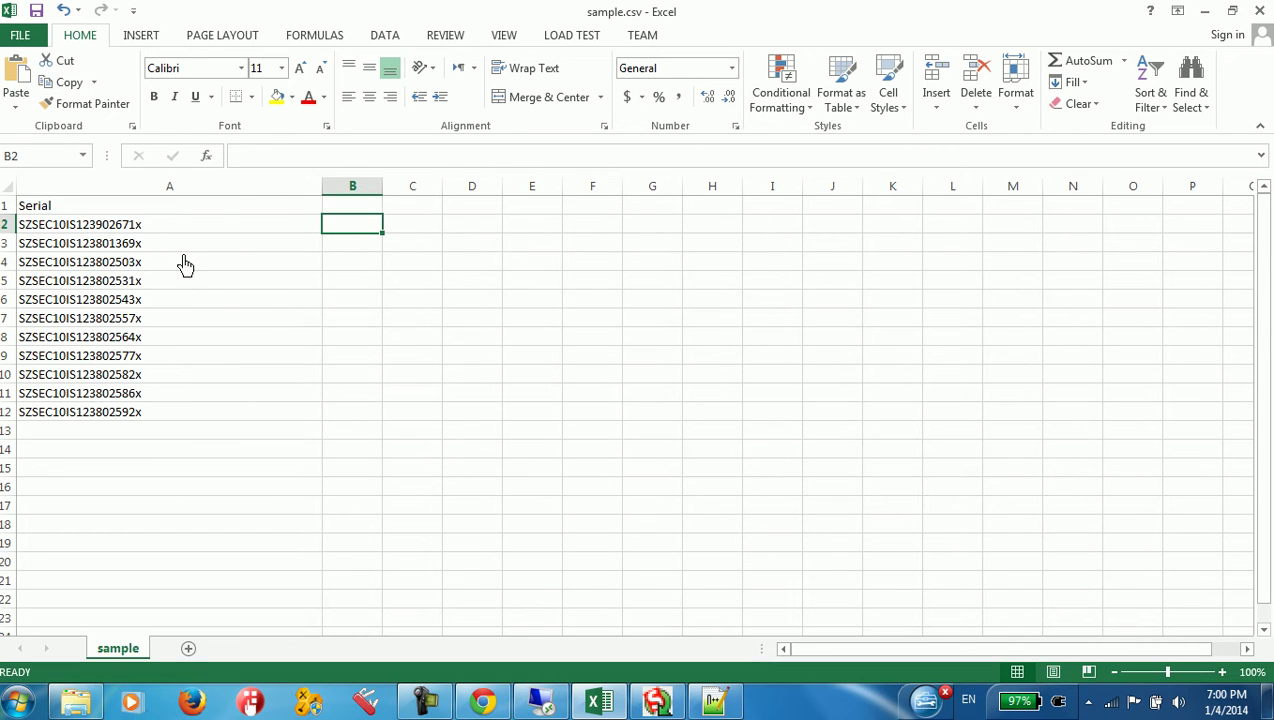
pyautogui.moveTo(245, 229); pyautogui.dragTo(287, 418)
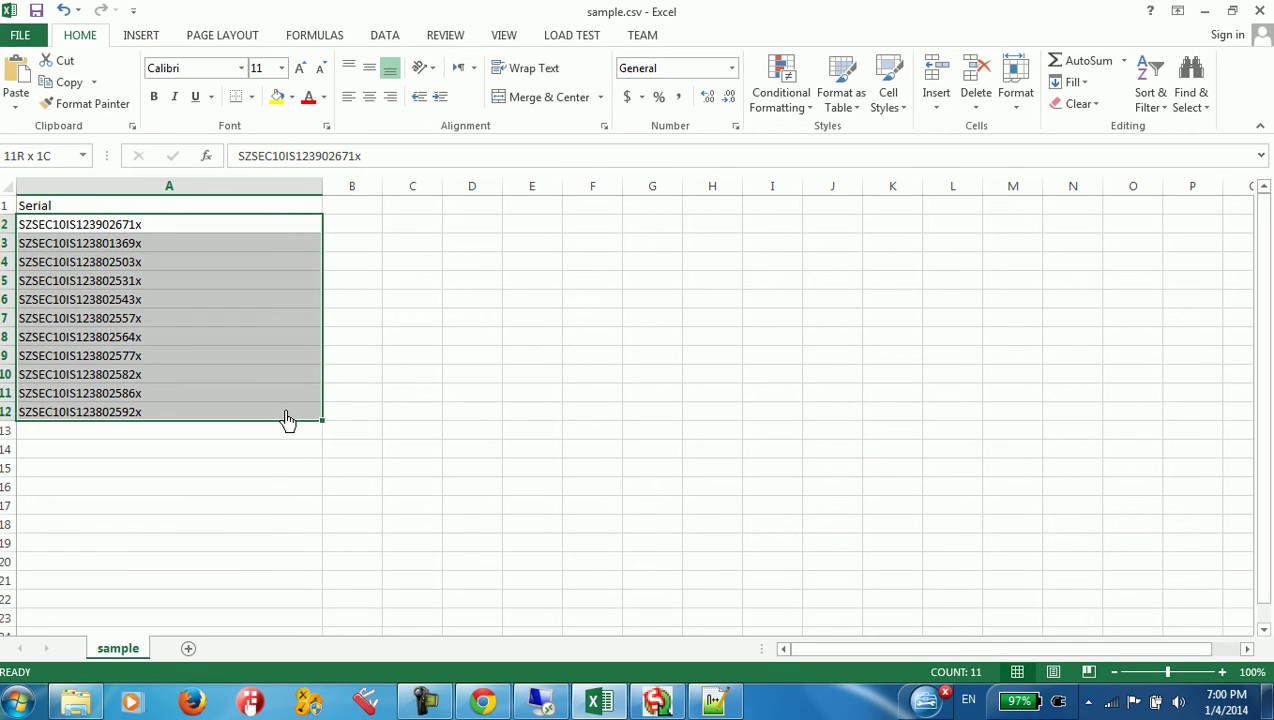
pyautogui.click(273, 487)
pyautogui.click(253, 414)
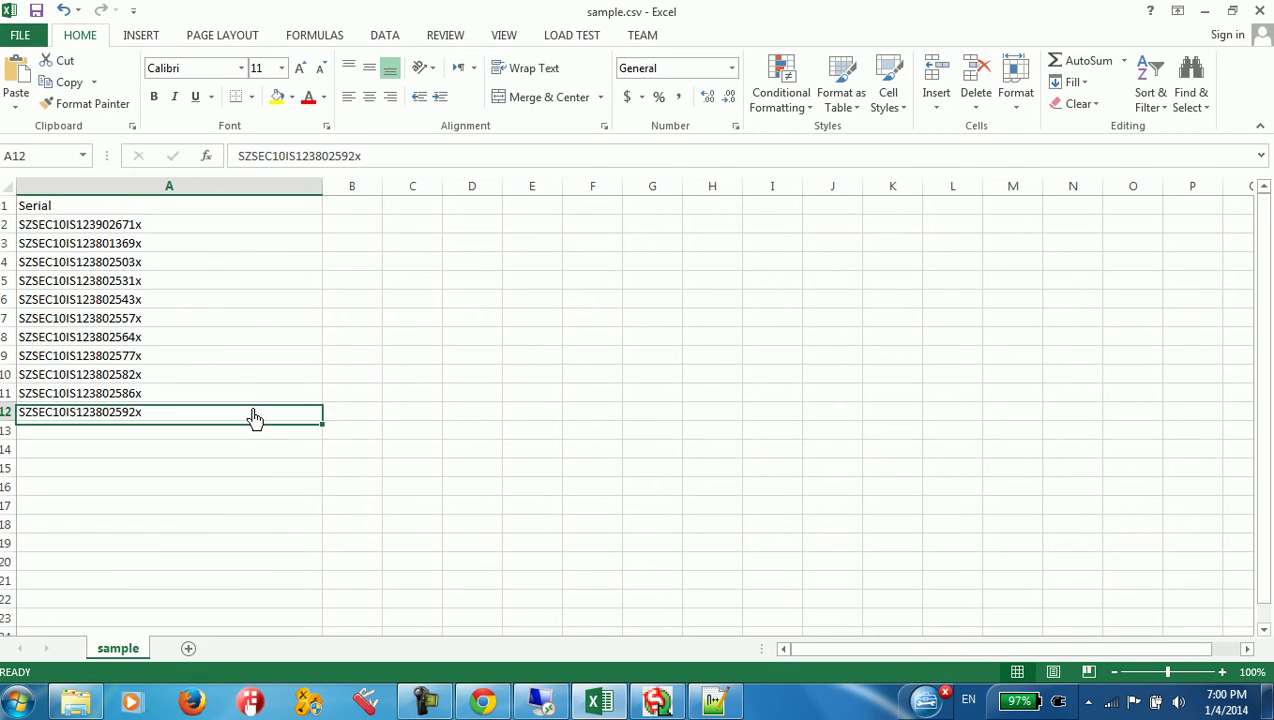
pyautogui.click(494, 713)
pyautogui.click(489, 358)
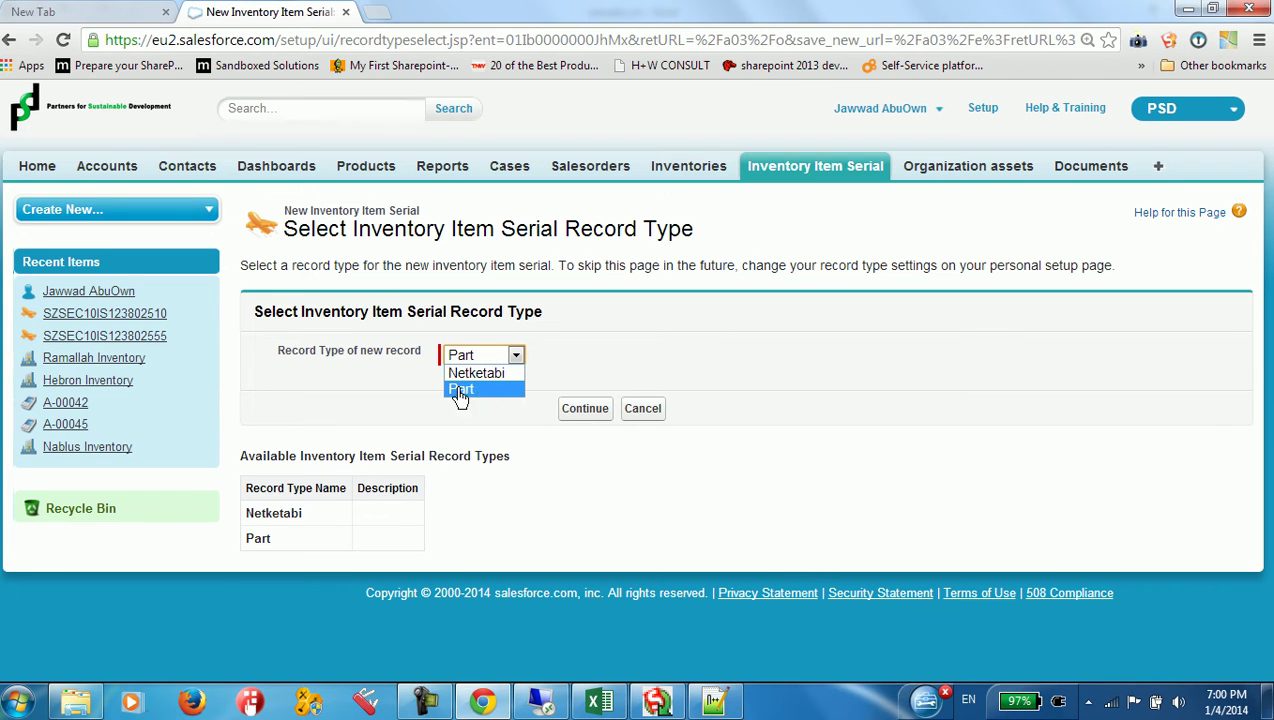
# Step: Open the Inventory Item Serial home in a new browser tab and start a new list view
pyautogui.click(676, 353)
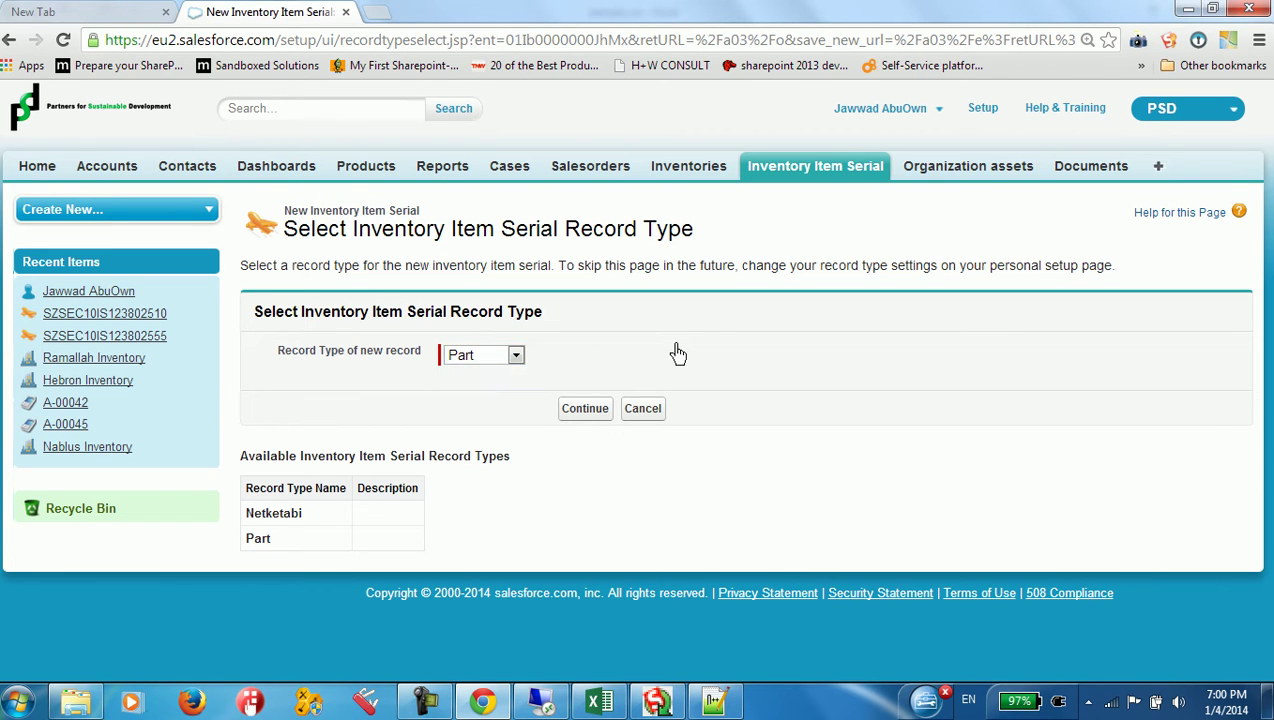
pyautogui.rightClick(801, 171)
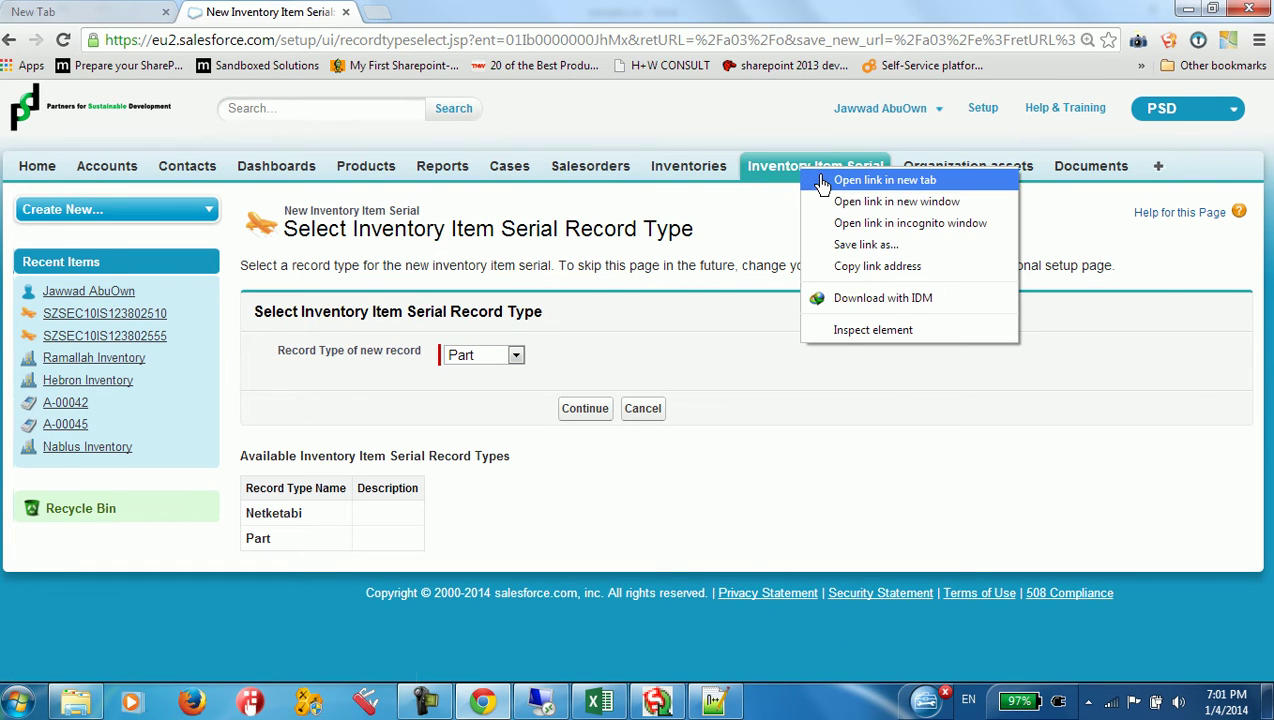
pyautogui.click(822, 181)
pyautogui.click(445, 12)
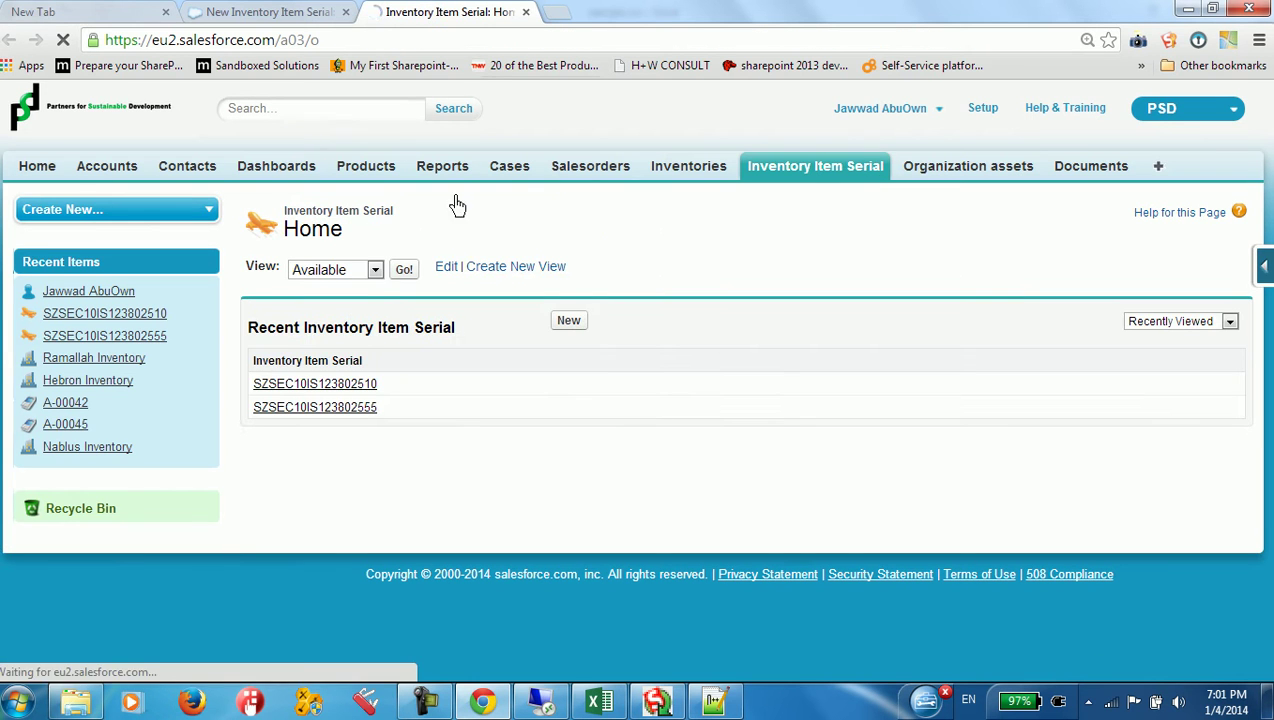
pyautogui.click(355, 276)
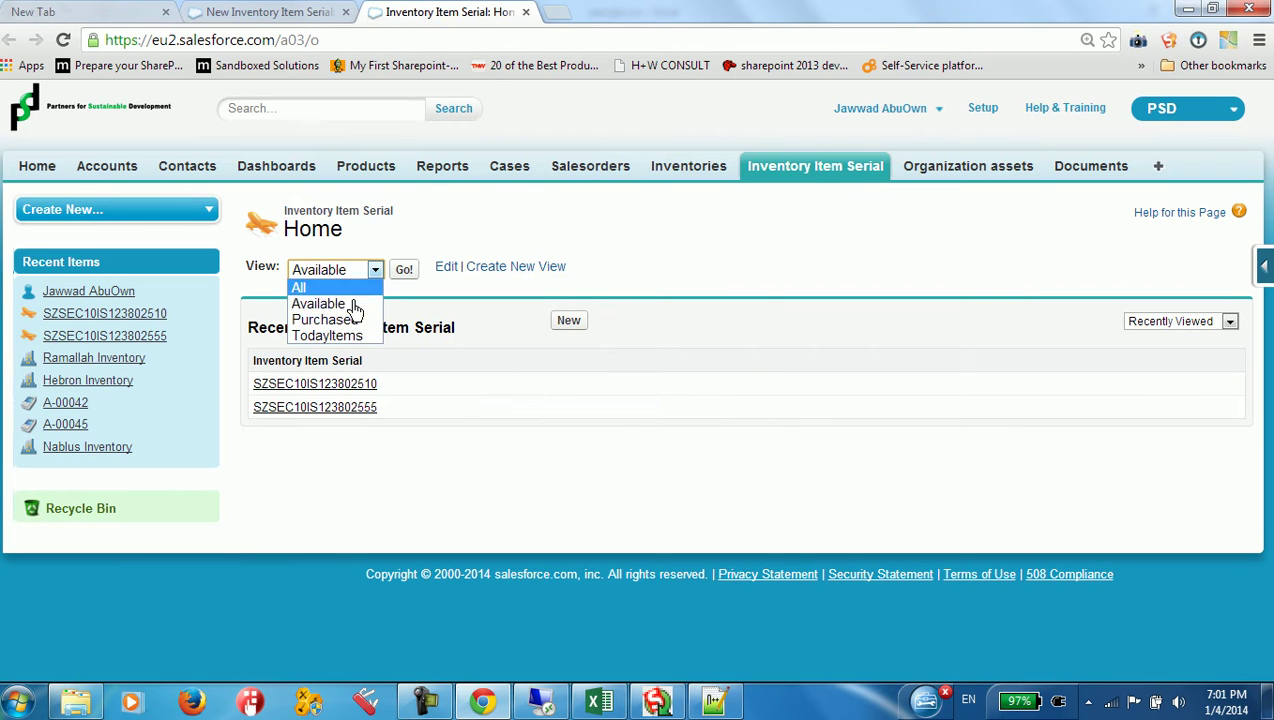
pyautogui.click(441, 236)
pyautogui.click(527, 268)
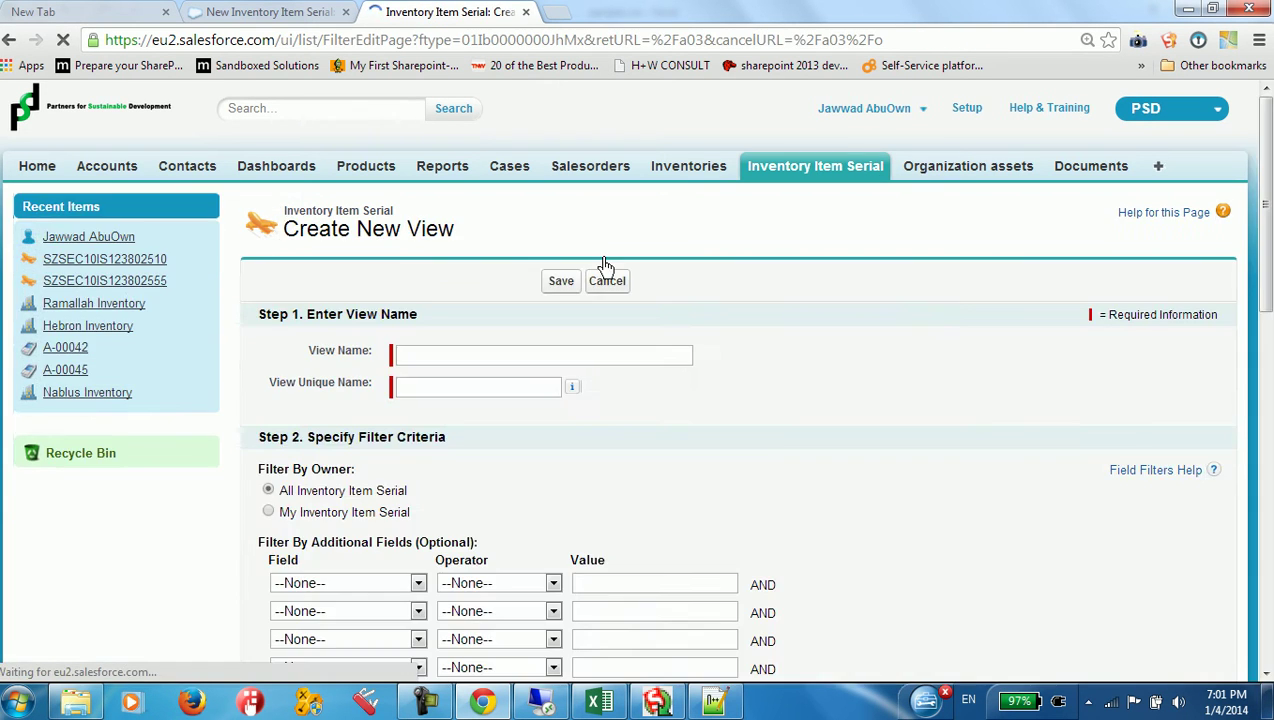
# Step: Set the view filter to Record Type equals Part using the value lookup
pyautogui.click(430, 360)
pyautogui.click(443, 325)
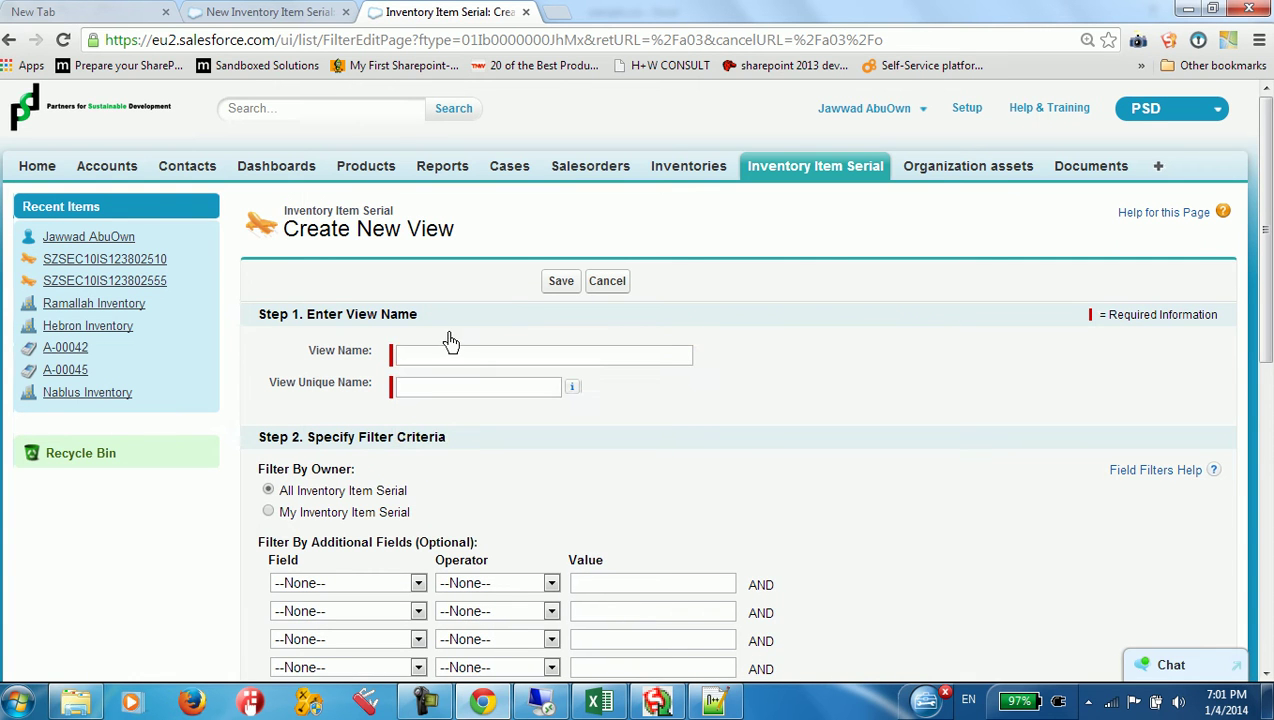
pyautogui.scroll(-1, 462, 361)
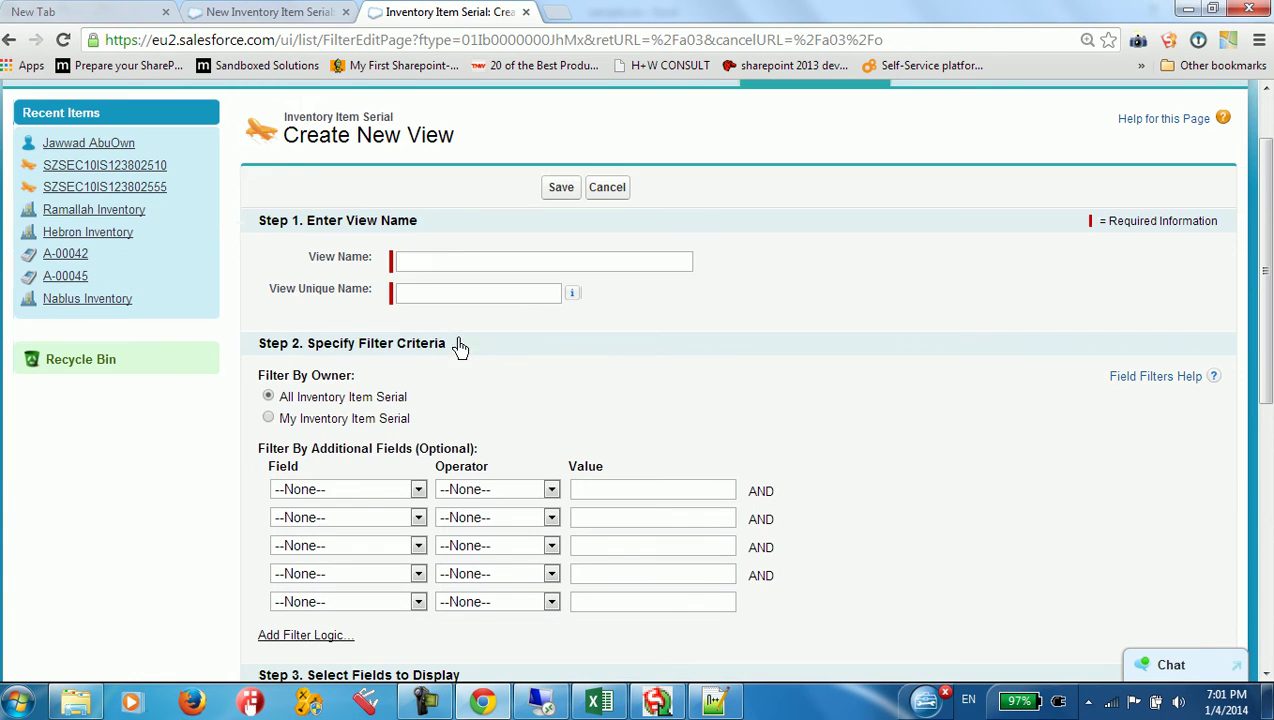
pyautogui.click(365, 489)
pyautogui.scroll(-1, 364, 412)
pyautogui.scroll(1, 362, 415)
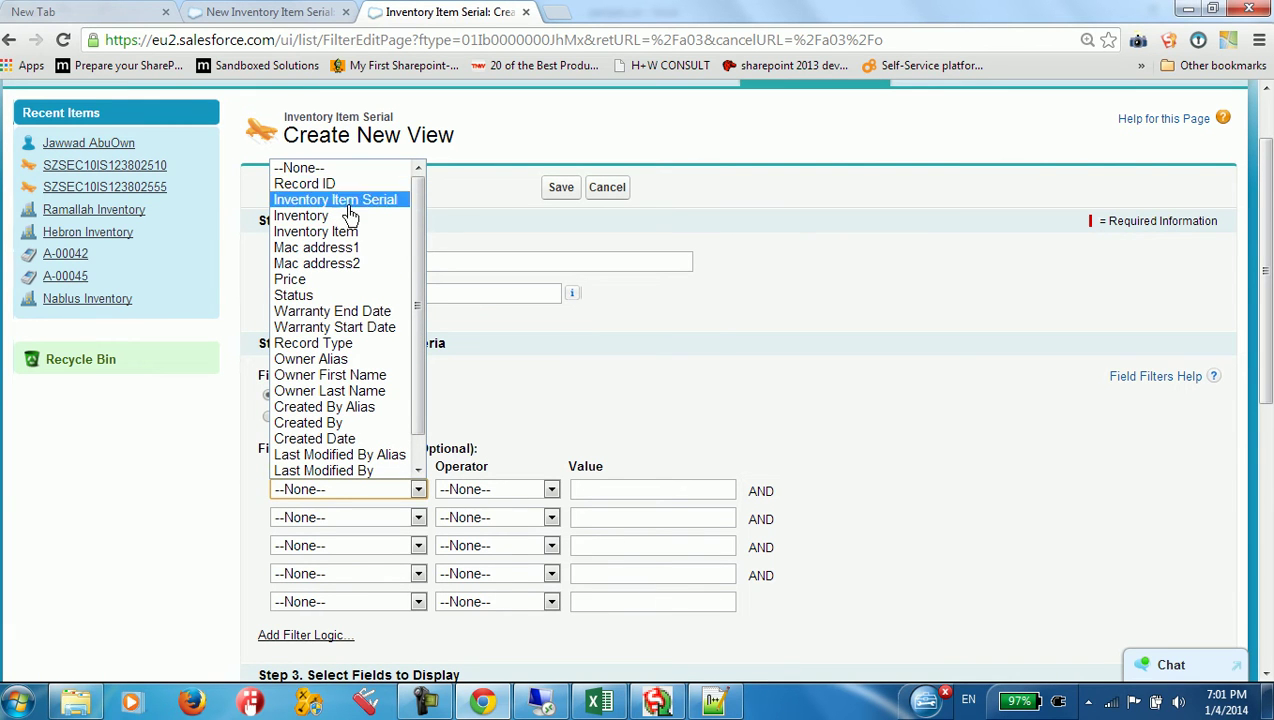
pyautogui.click(313, 343)
pyautogui.click(490, 492)
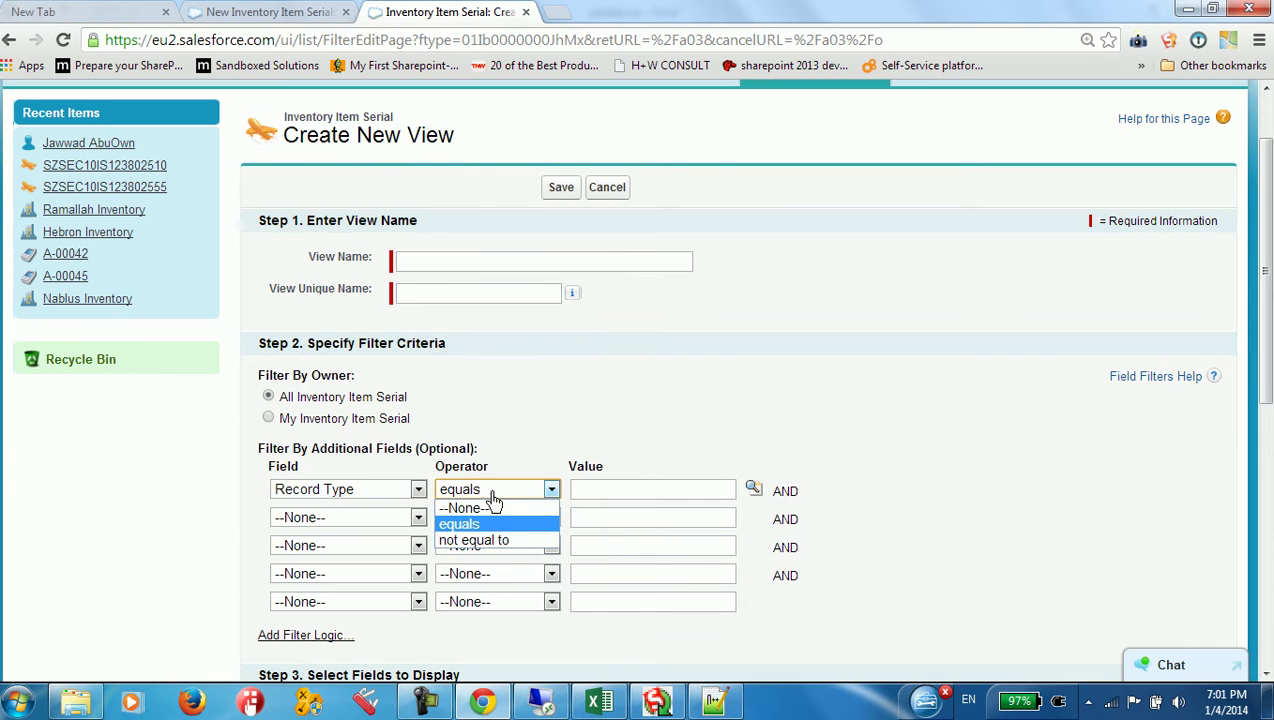
pyautogui.click(485, 525)
pyautogui.click(668, 492)
pyautogui.click(752, 489)
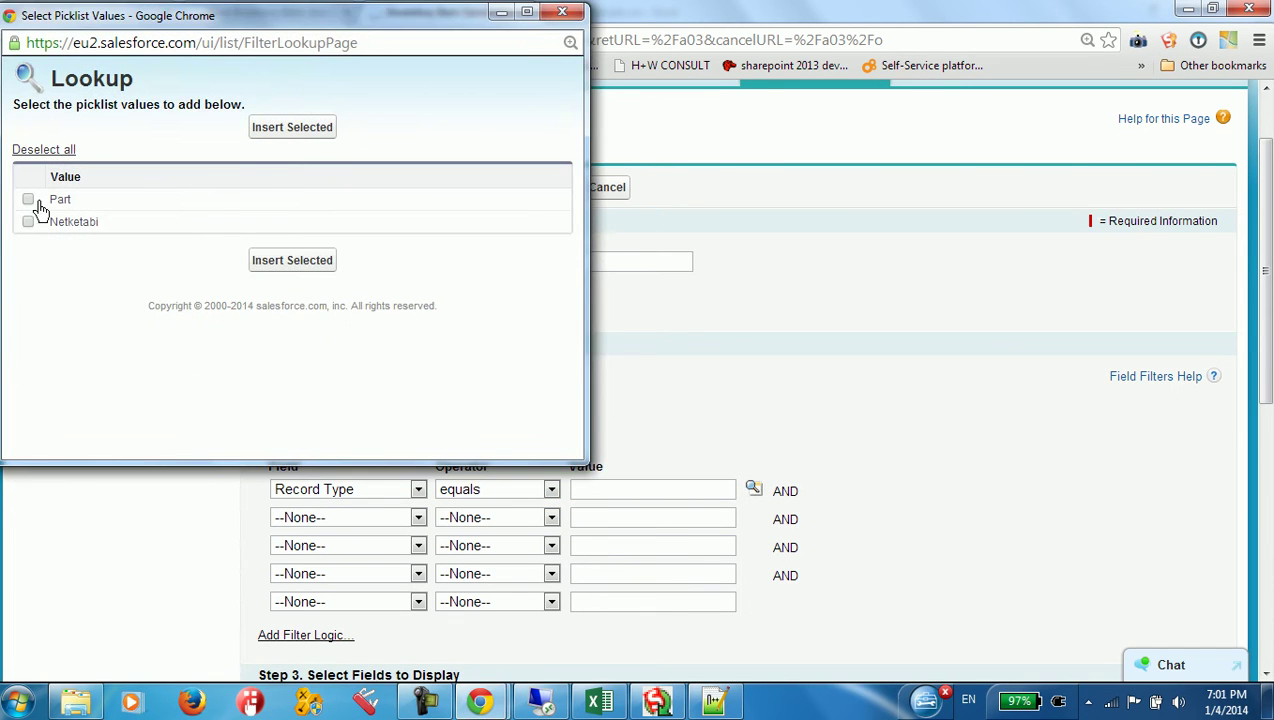
pyautogui.click(295, 262)
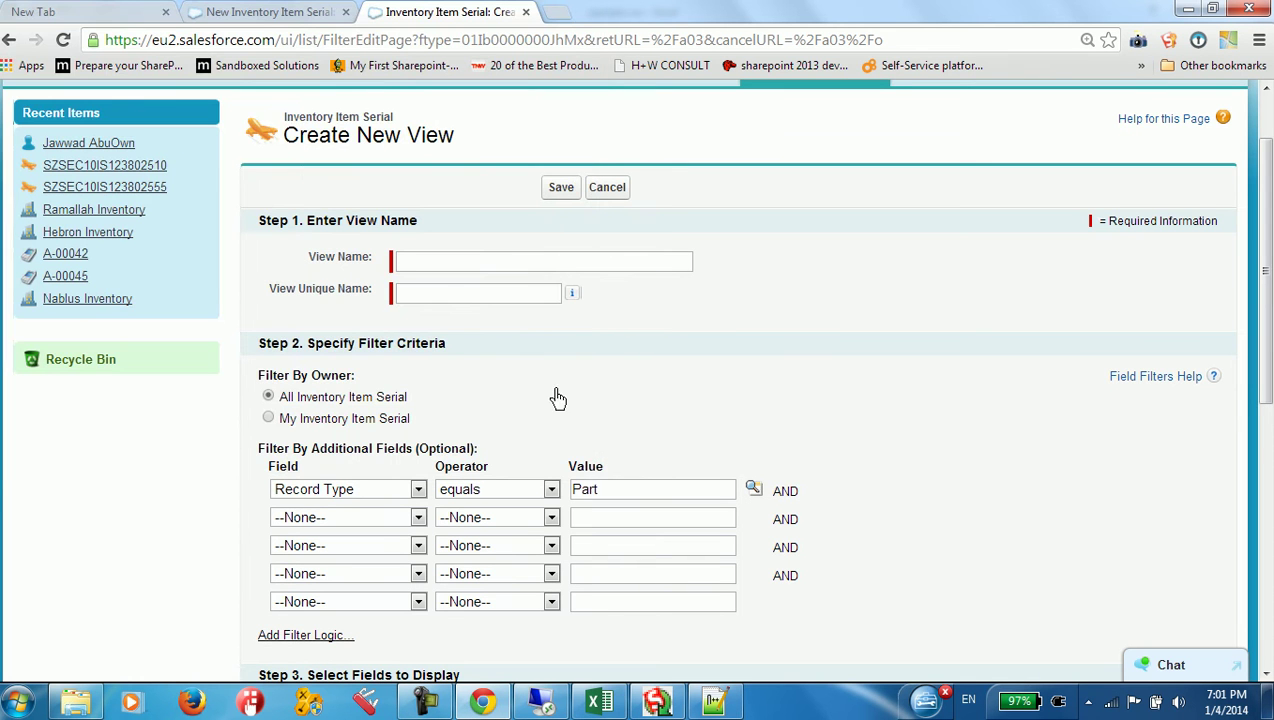
# Step: Name the view 'Parts' and save it
pyautogui.moveTo(620, 497); pyautogui.dragTo(545, 492)
pyautogui.hotkey('ctrl', 'c')
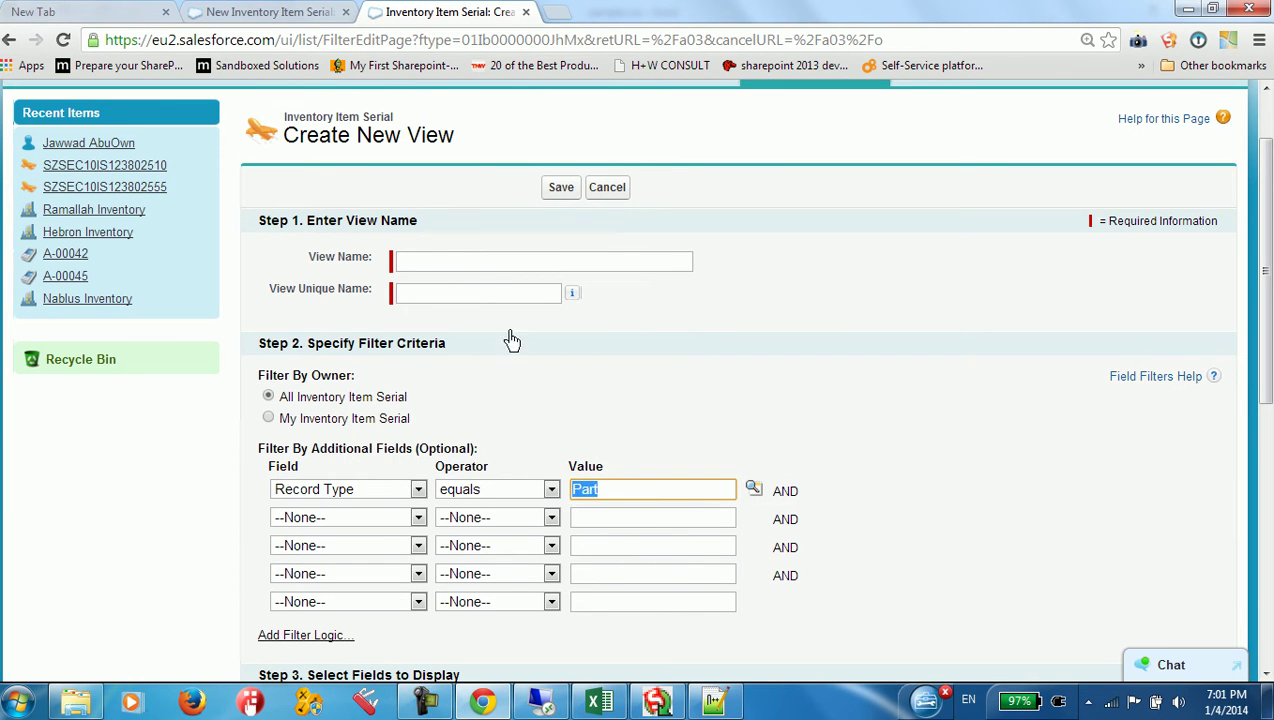
pyautogui.click(420, 262)
pyautogui.hotkey('ctrl', 'v')
pyautogui.write('s')
pyautogui.click(459, 302)
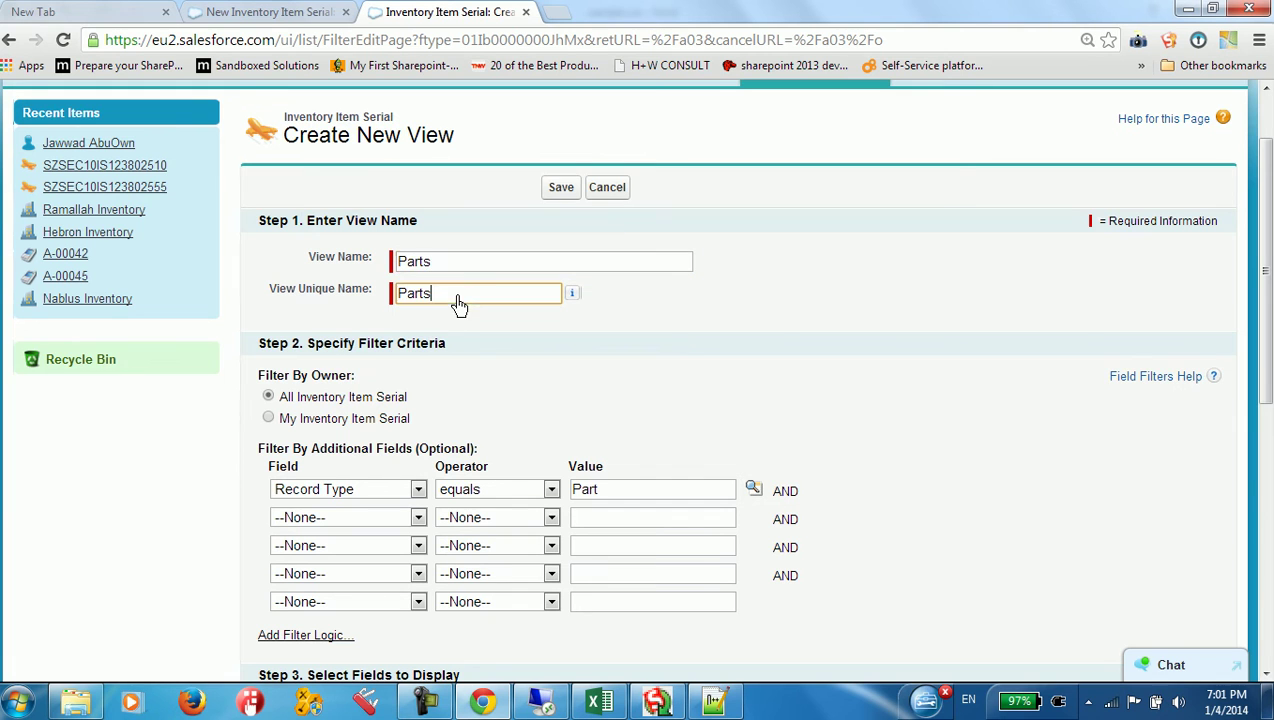
pyautogui.click(563, 191)
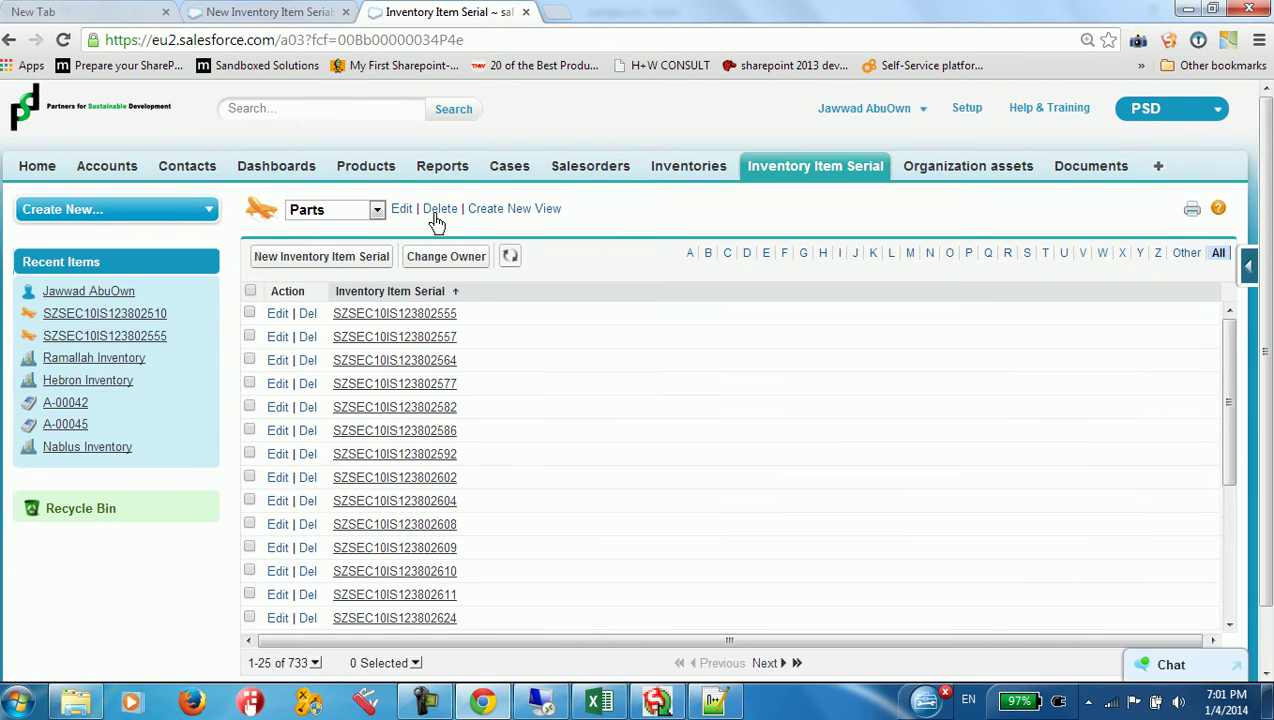
# Step: Start another list view filtered to Record Type equals Netketabi
pyautogui.click(520, 210)
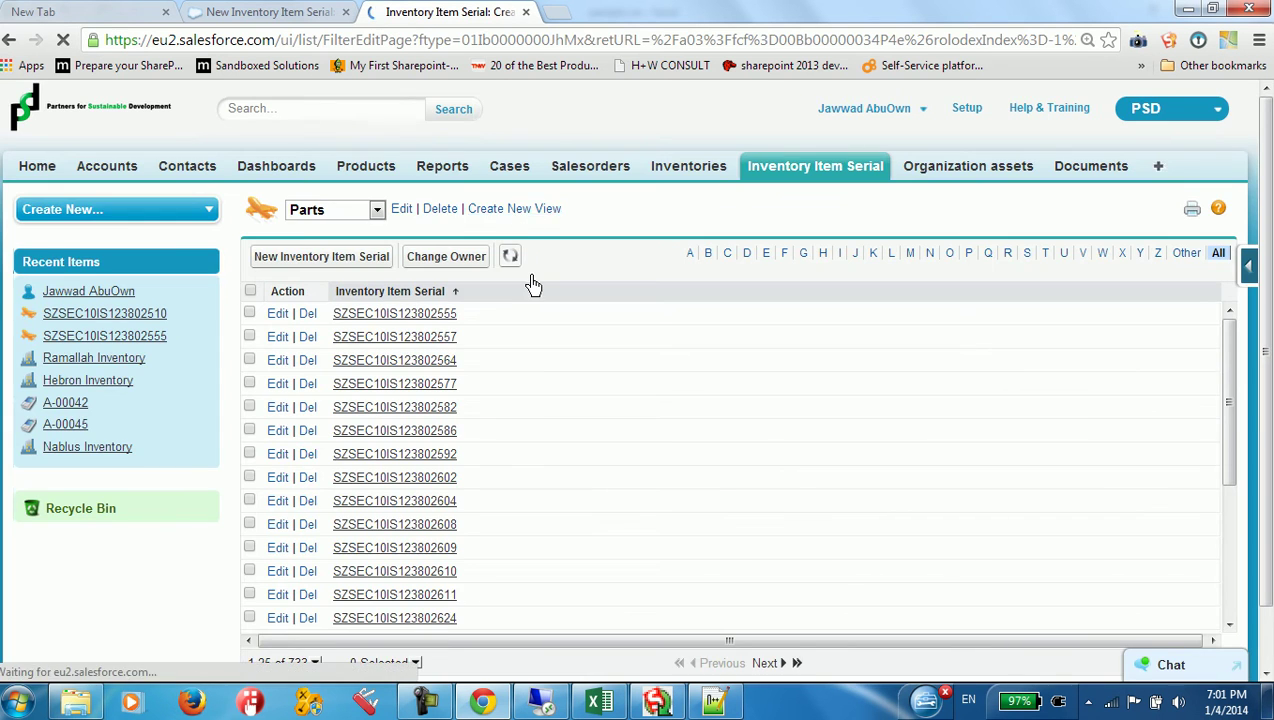
pyautogui.scroll(-1, 413, 593)
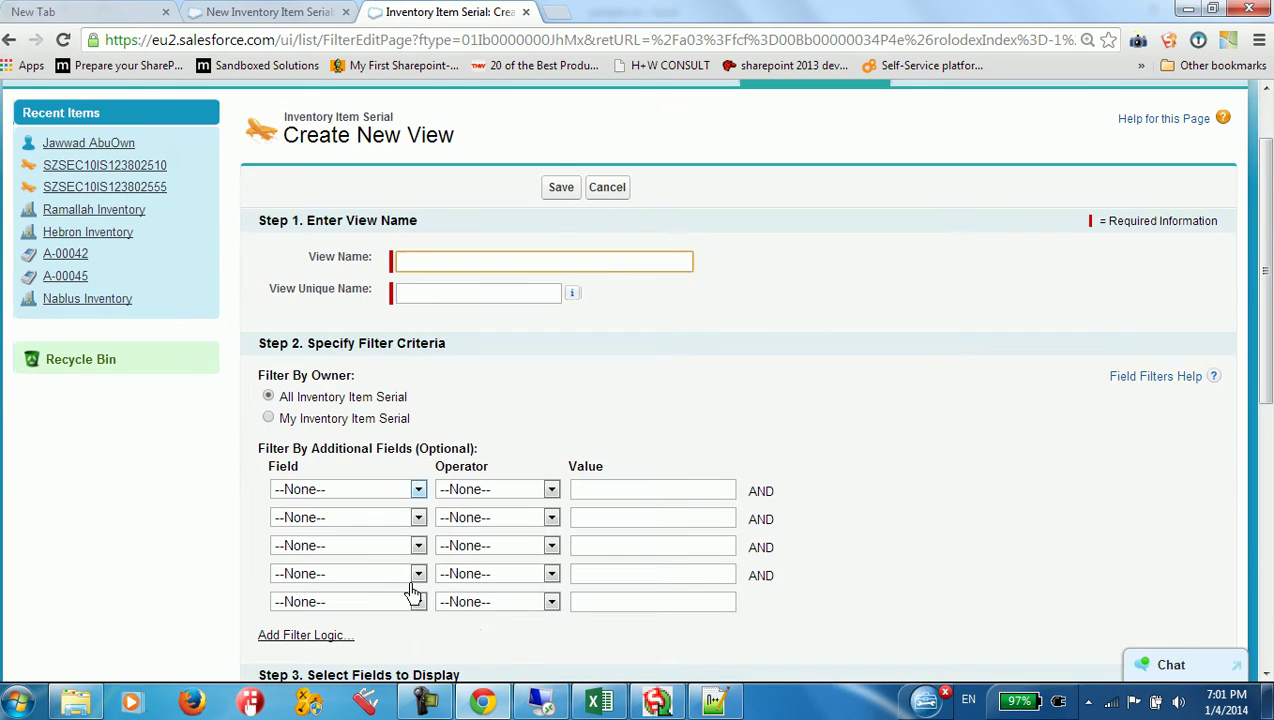
pyautogui.click(340, 490)
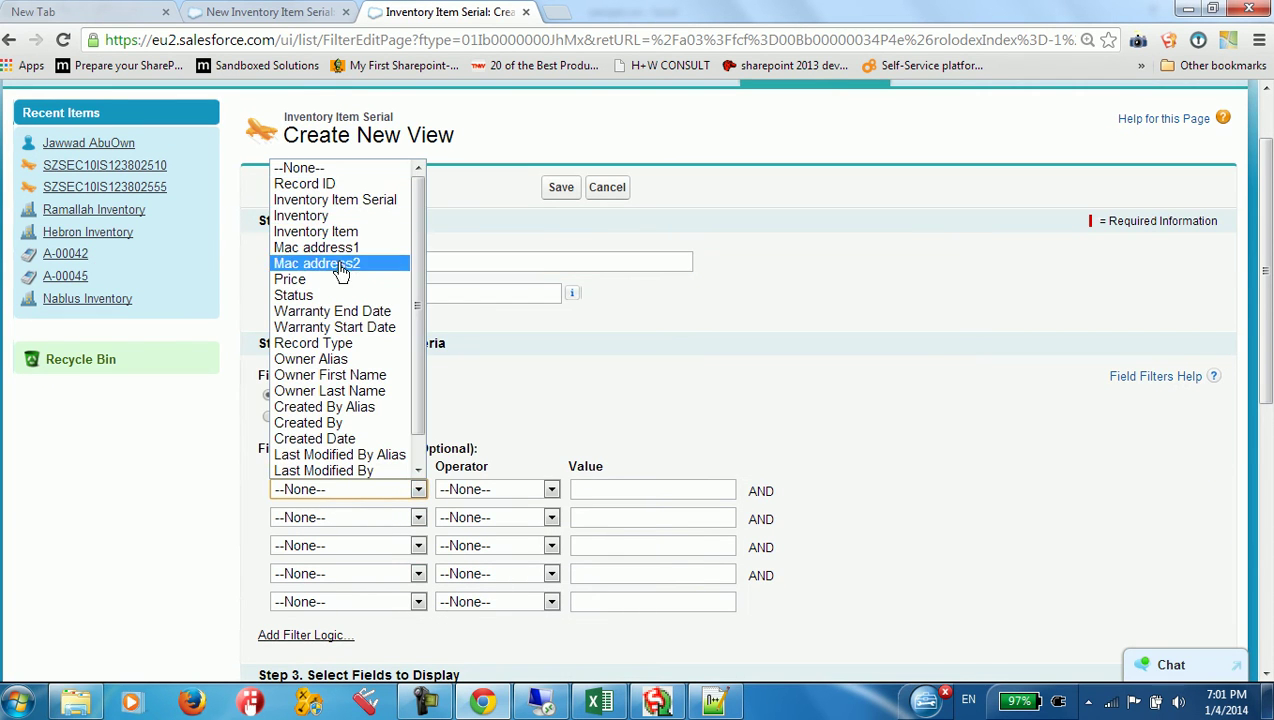
pyautogui.click(329, 349)
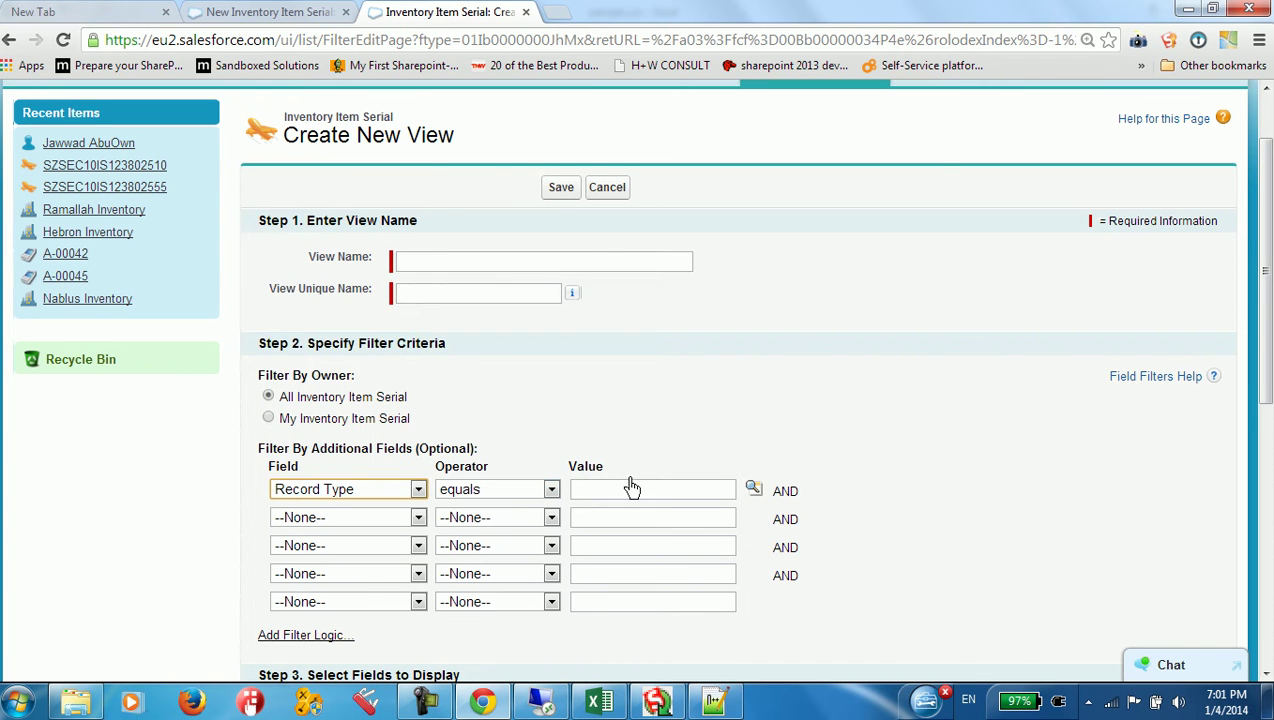
pyautogui.click(753, 488)
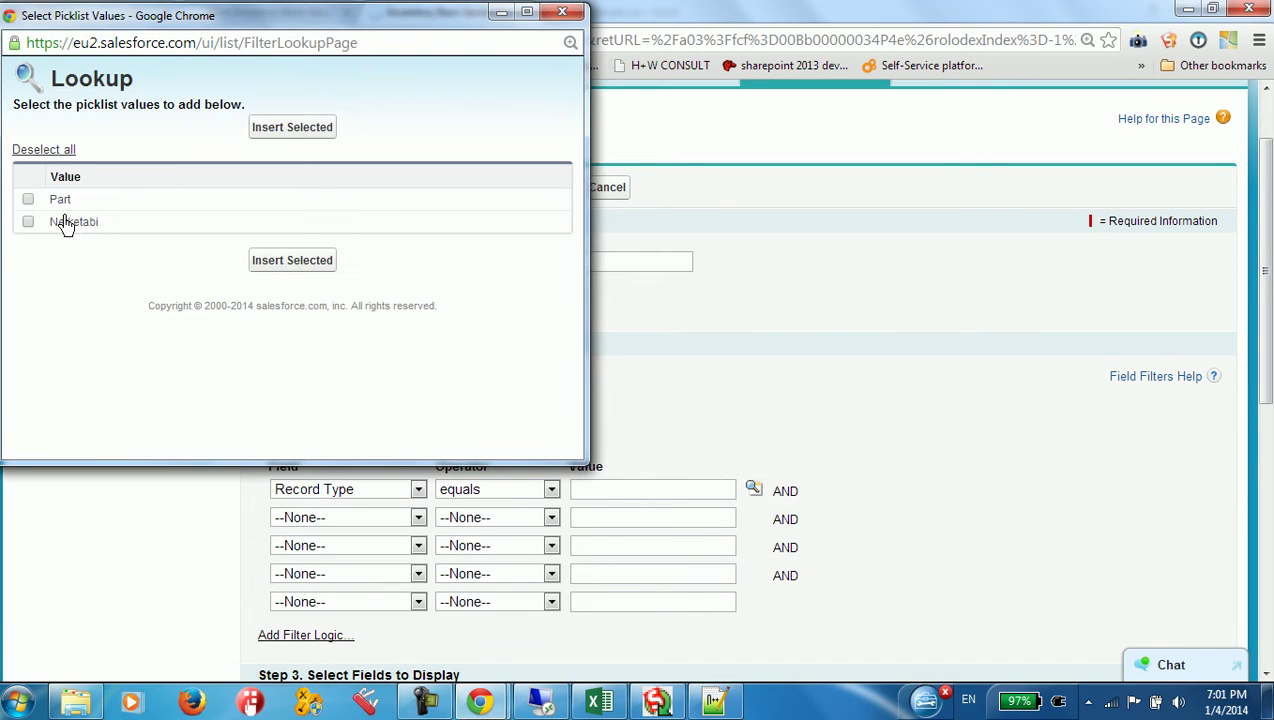
pyautogui.click(318, 262)
pyautogui.hotkey('ctrl', 'c')
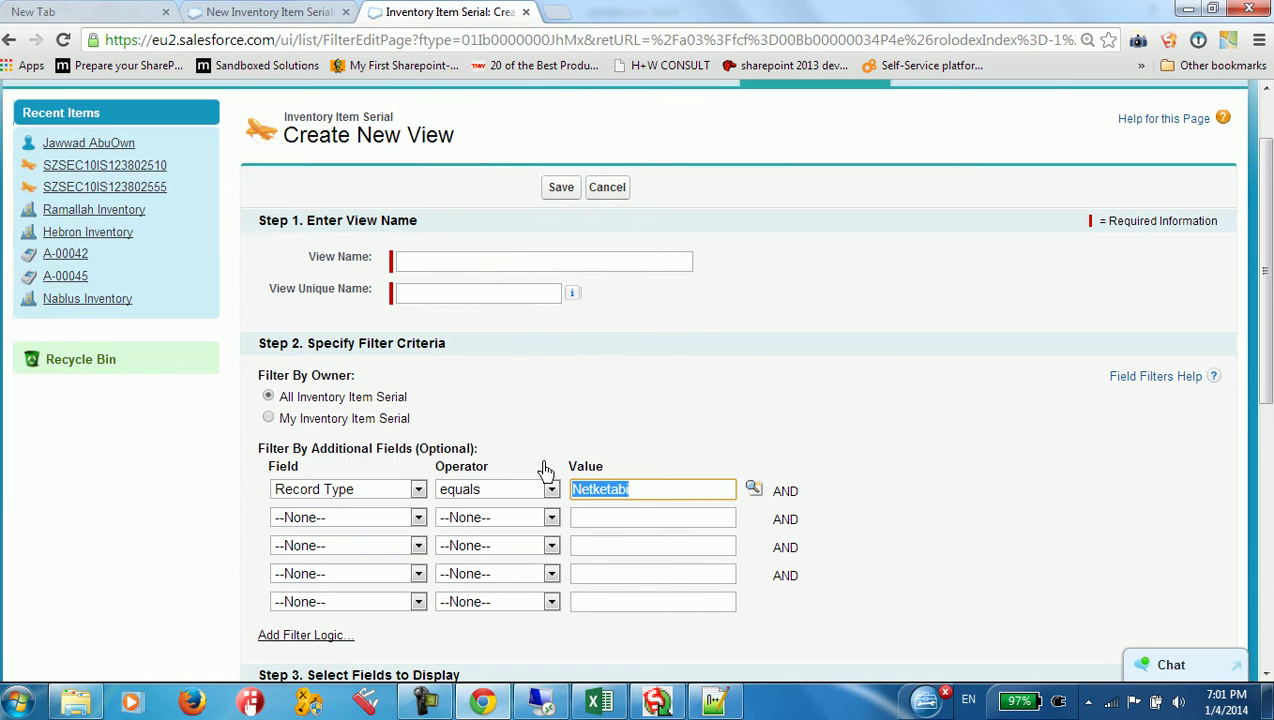
# Step: Name the view and unique name 'Netketabi', save it, then switch back to the Parts view
pyautogui.click(494, 265)
pyautogui.hotkey('ctrl', 'v')
pyautogui.click(432, 296)
pyautogui.hotkey('ctrl', 'v')
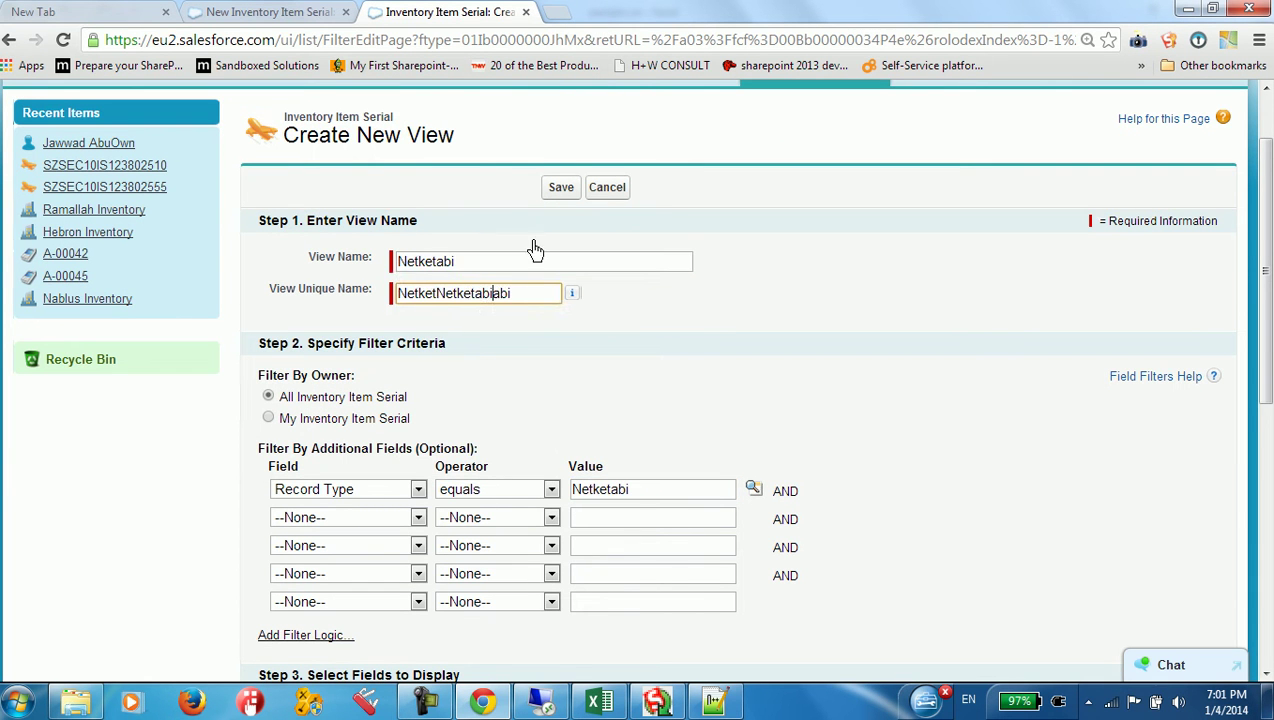
pyautogui.doubleClick(503, 304)
pyautogui.hotkey('ctrl', 'v')
pyautogui.click(548, 189)
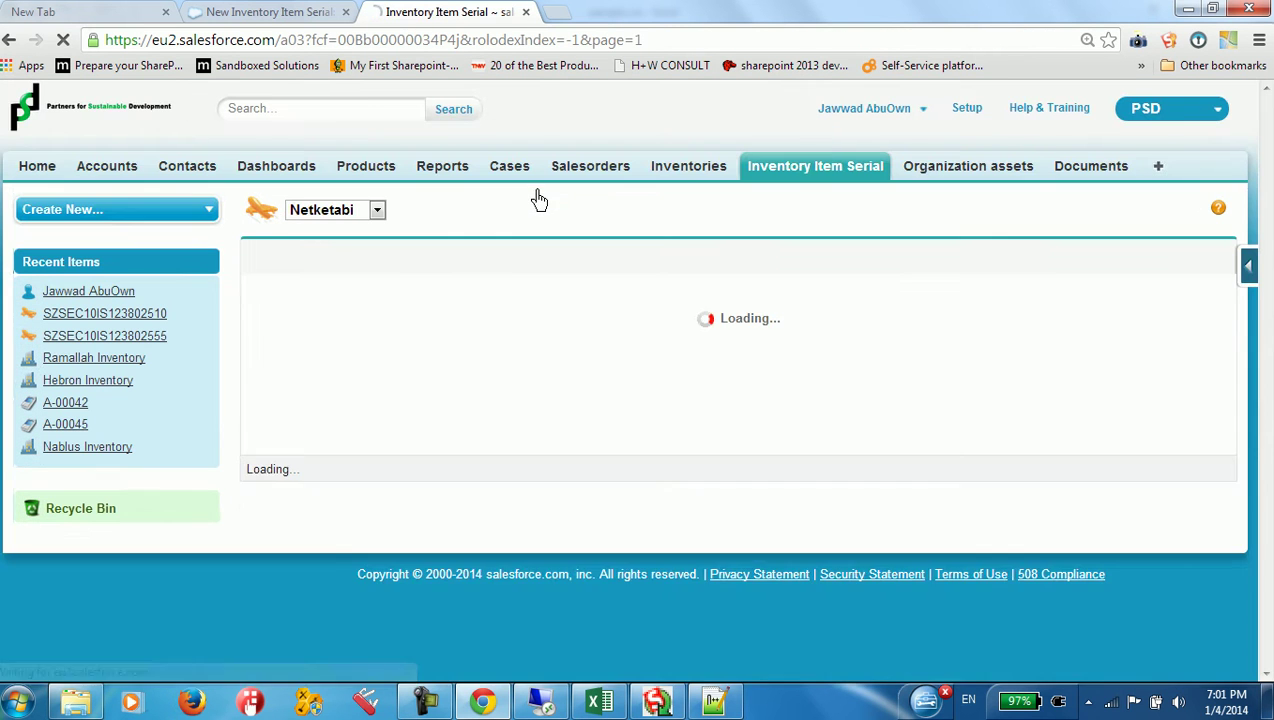
pyautogui.click(377, 209)
pyautogui.click(327, 277)
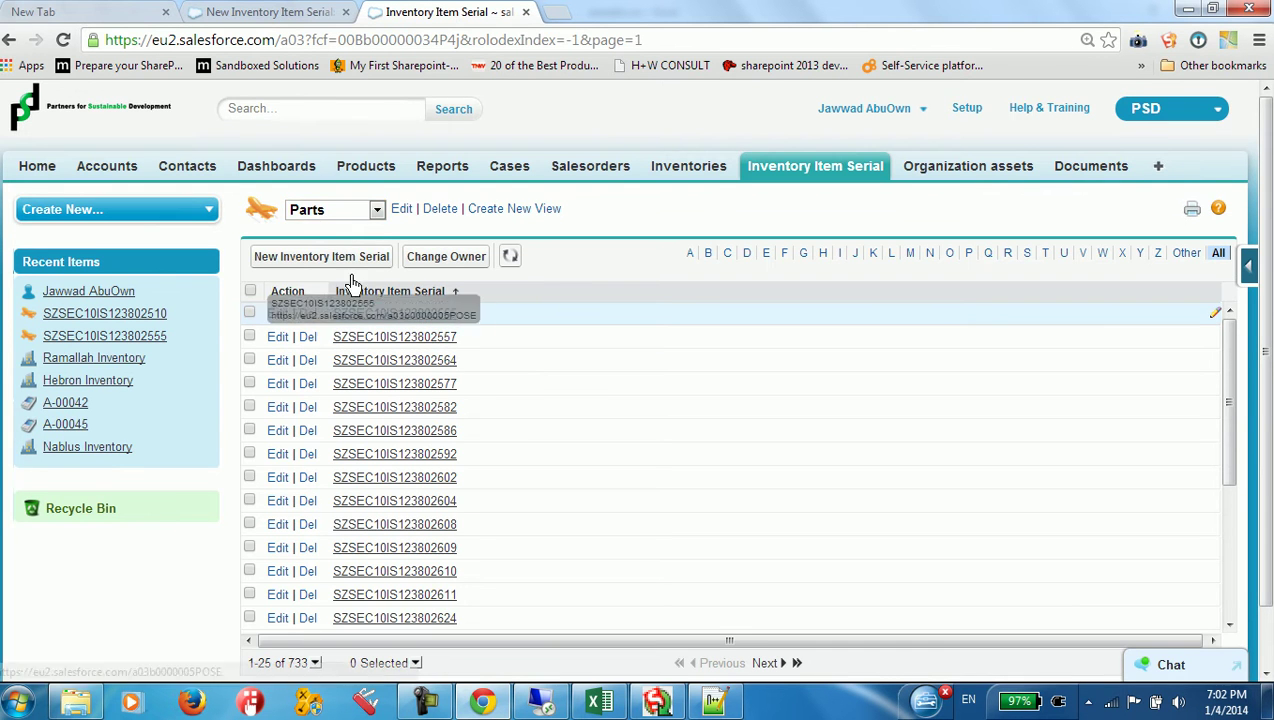
pyautogui.click(360, 209)
pyautogui.click(327, 260)
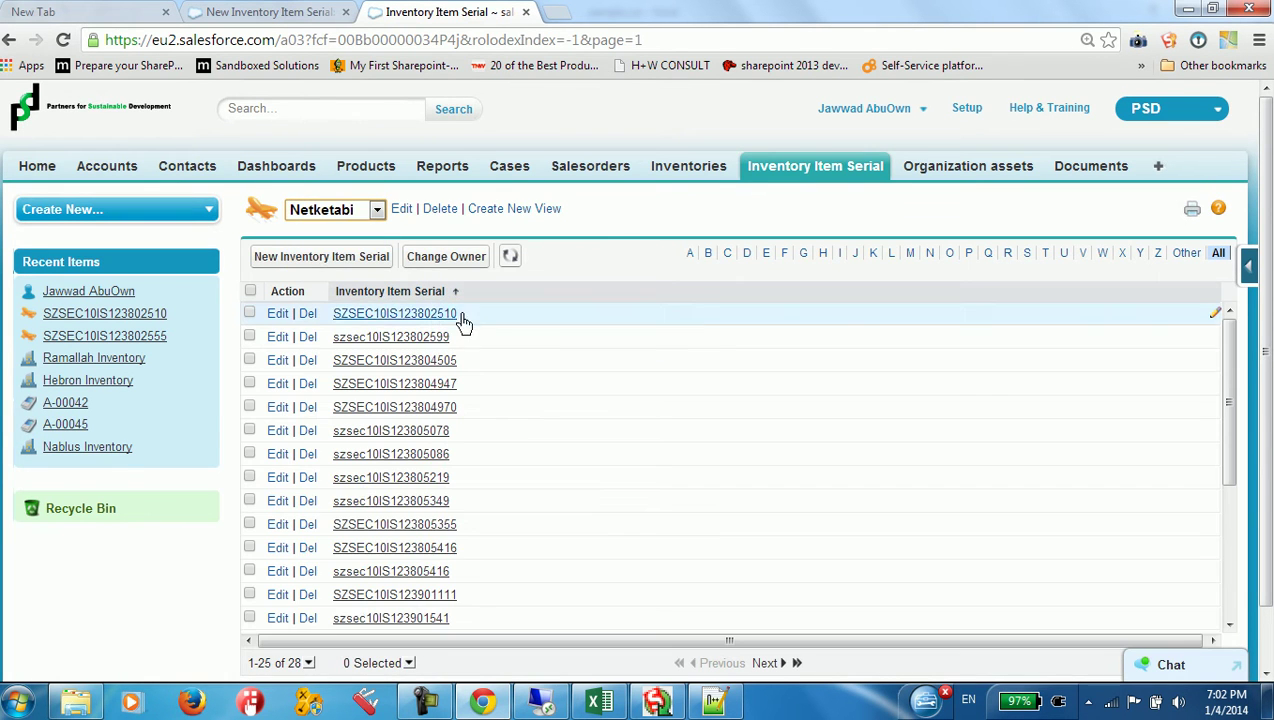
pyautogui.moveTo(458, 314); pyautogui.dragTo(334, 315)
pyautogui.hotkey('ctrl', 'c')
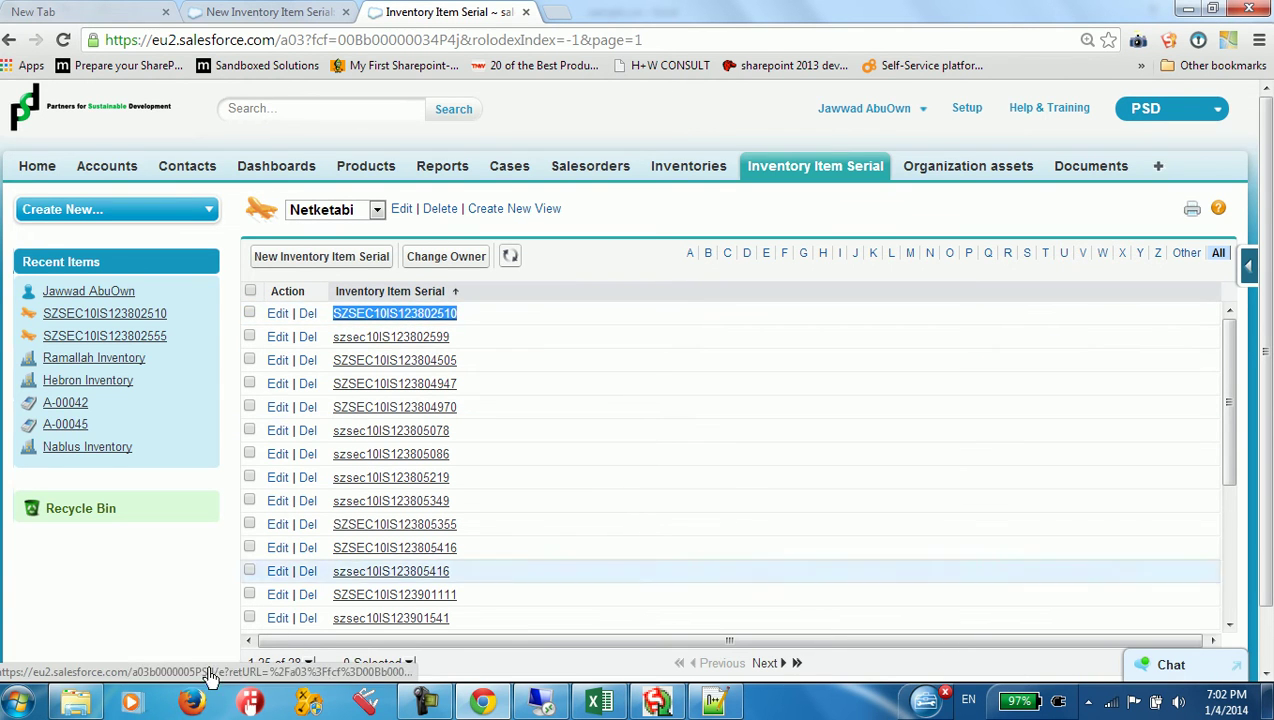
pyautogui.click(713, 700)
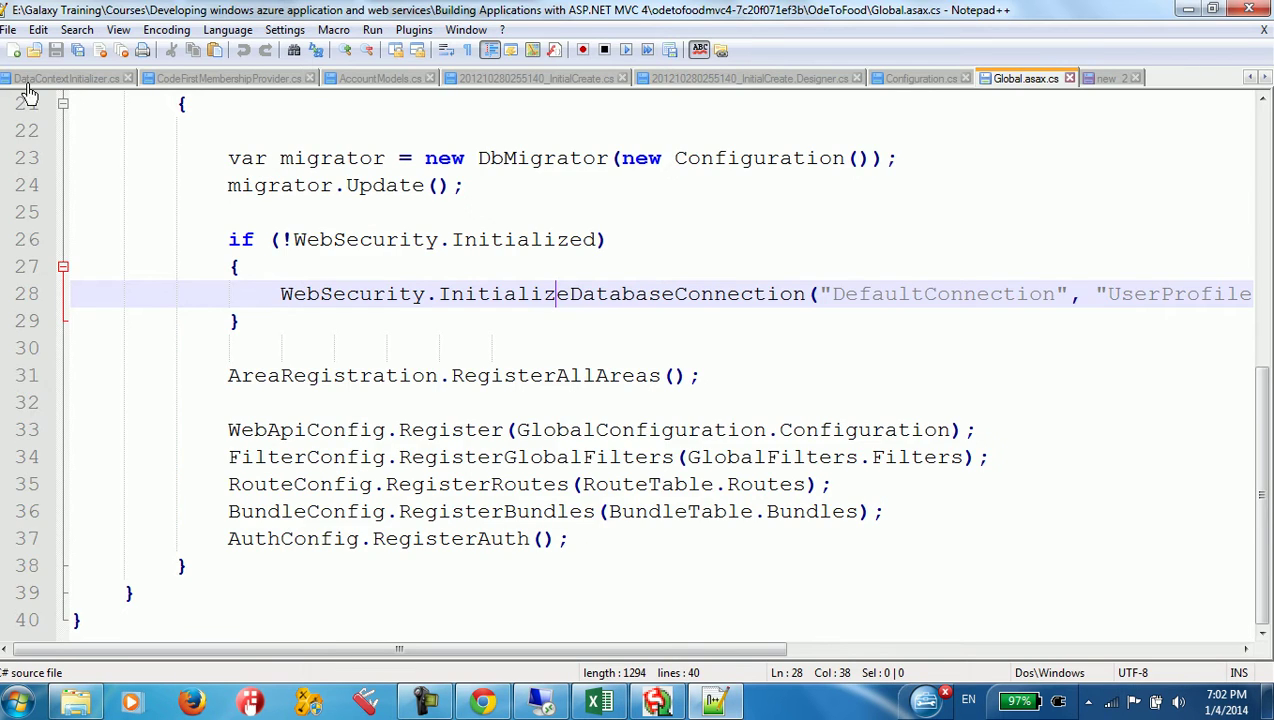
pyautogui.click(14, 50)
pyautogui.hotkey('ctrl', 'v')
pyautogui.write('net')
pyautogui.press('Return')
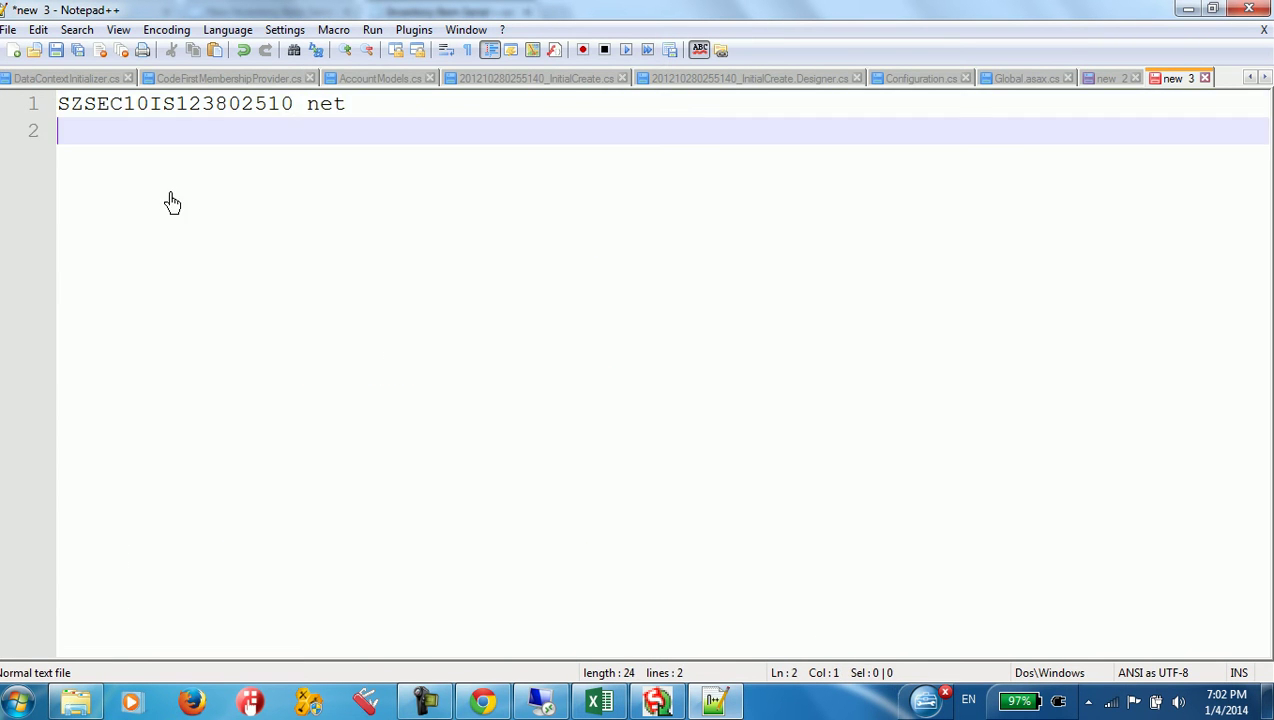
# Step: Copy the first Parts serial, SZSEC10IS123802555, and add it on line 2 with 'part'
pyautogui.click(715, 700)
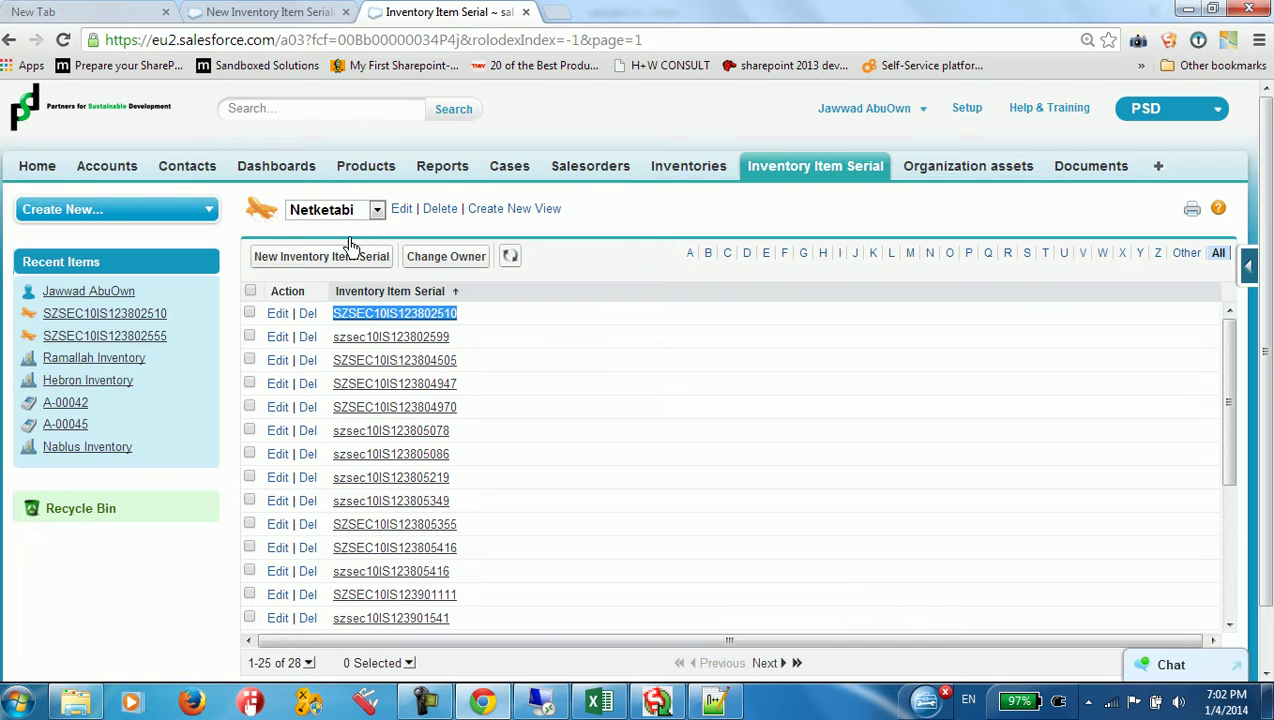
pyautogui.click(336, 210)
pyautogui.click(318, 278)
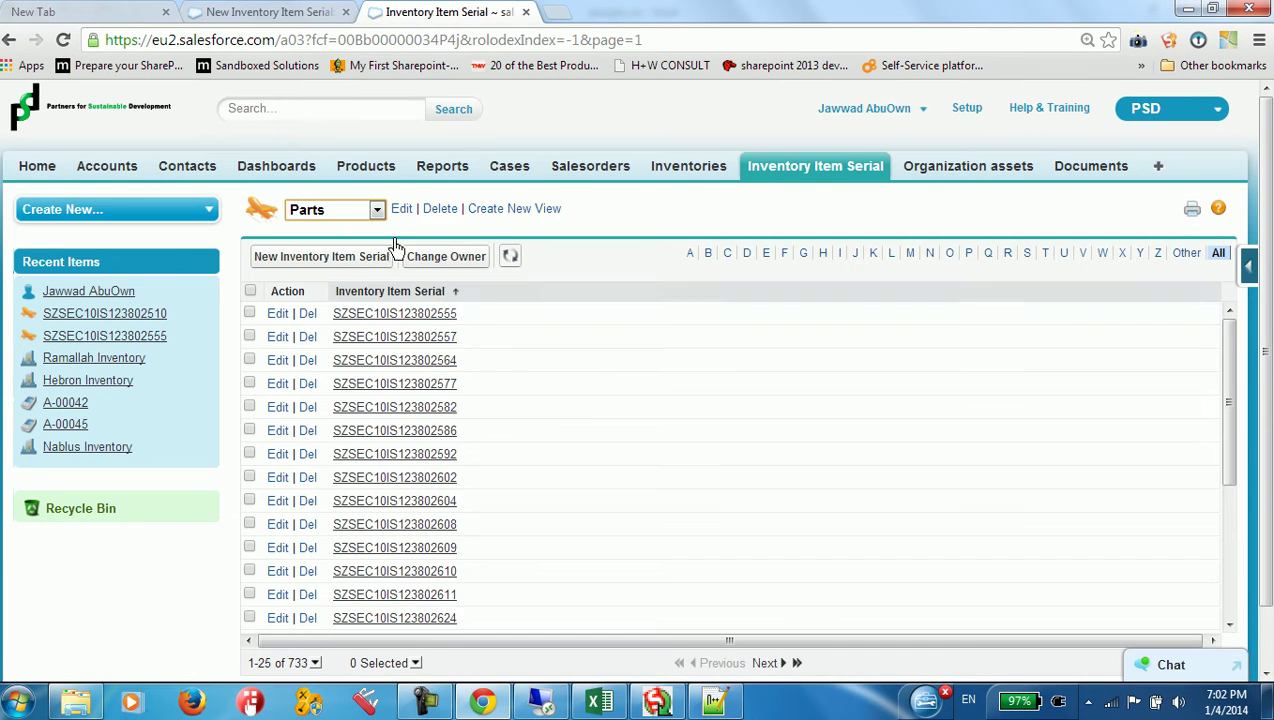
pyautogui.moveTo(465, 315); pyautogui.dragTo(338, 318)
pyautogui.hotkey('ctrl', 'c')
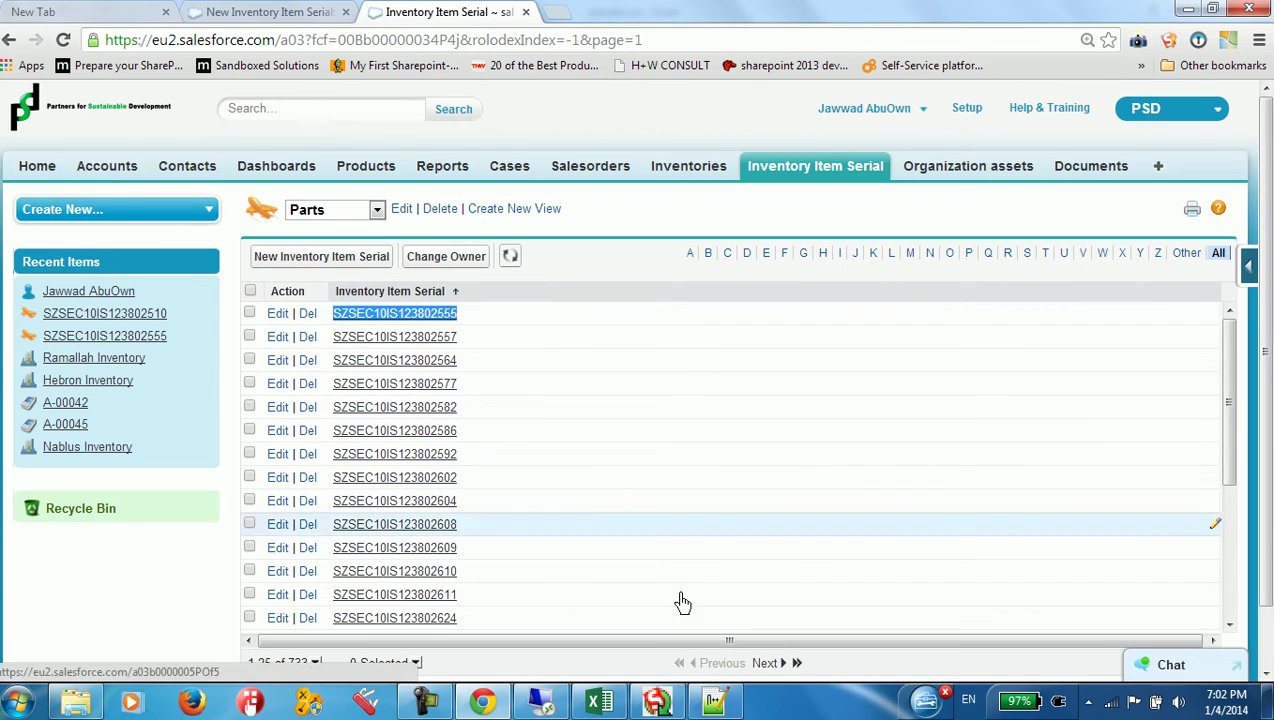
pyautogui.click(715, 700)
pyautogui.hotkey('ctrl', 'v')
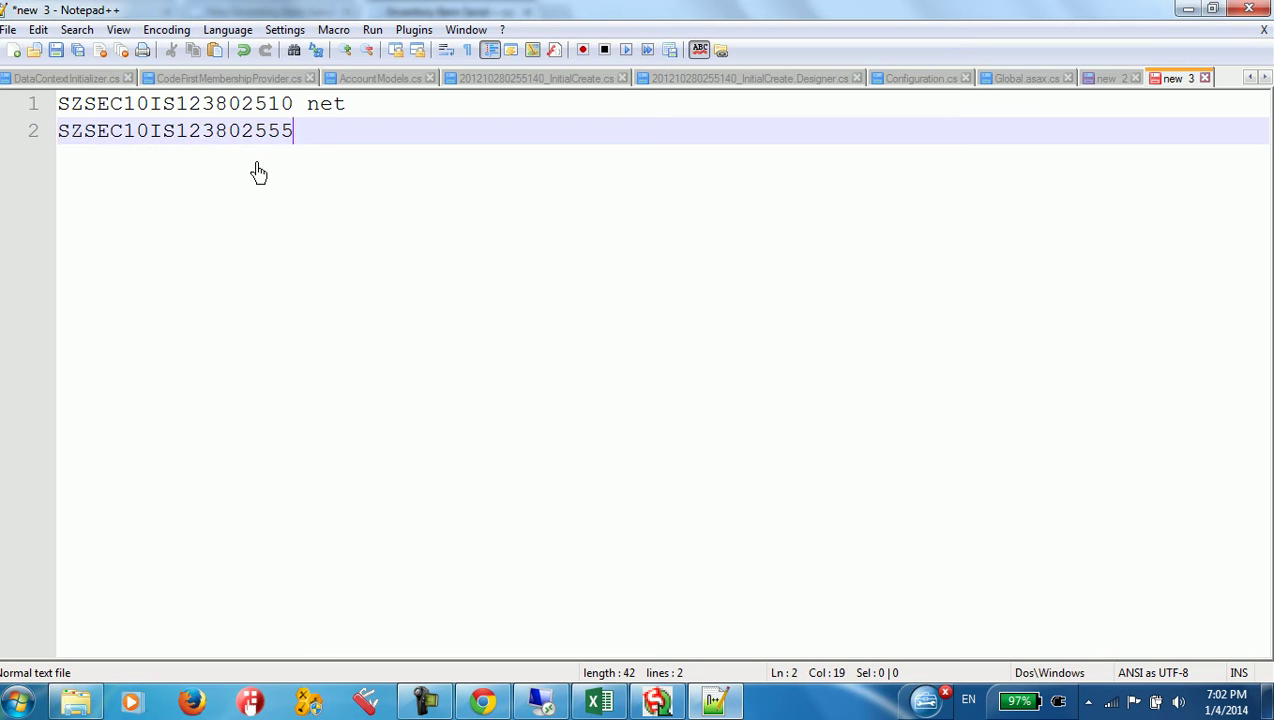
pyautogui.write('part')
# Step: Mark both the net and part notes with '(?)'
pyautogui.moveTo(374, 157); pyautogui.dragTo(272, 128)
pyautogui.doubleClick(273, 105)
pyautogui.click(343, 113)
pyautogui.click(362, 113)
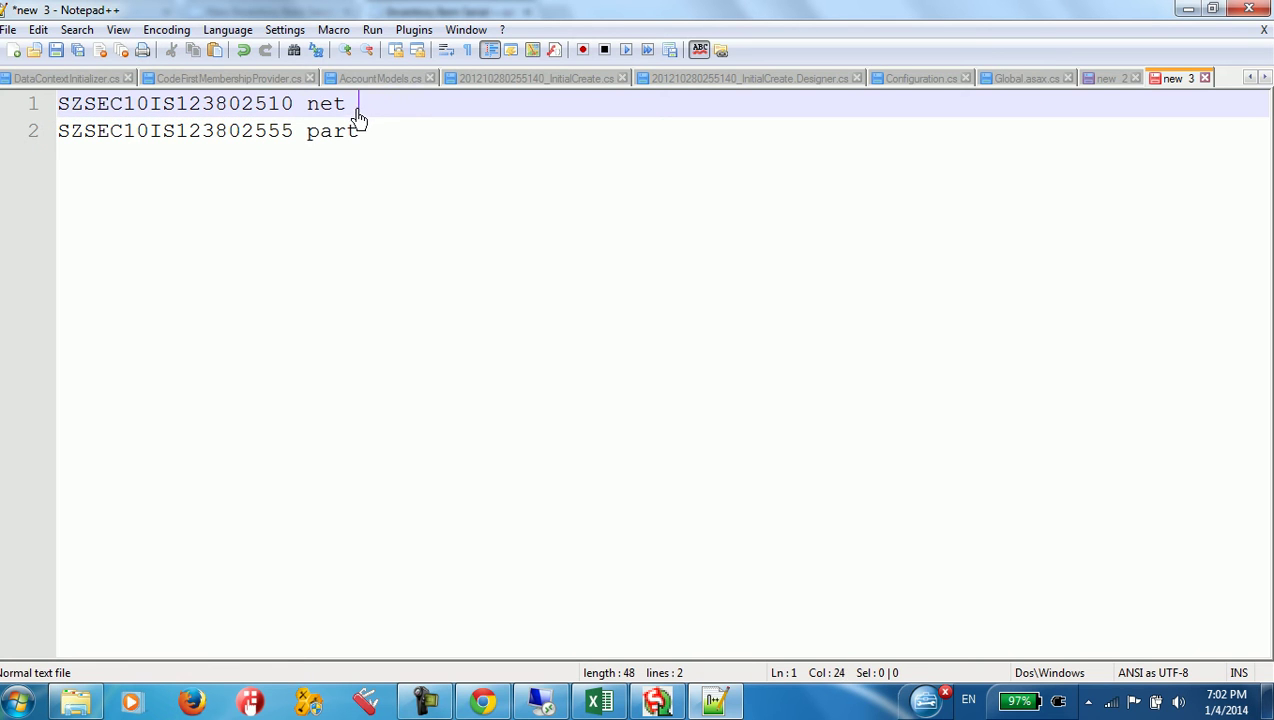
pyautogui.write('()')
pyautogui.write('?')
pyautogui.doubleClick(333, 105)
pyautogui.click(375, 134)
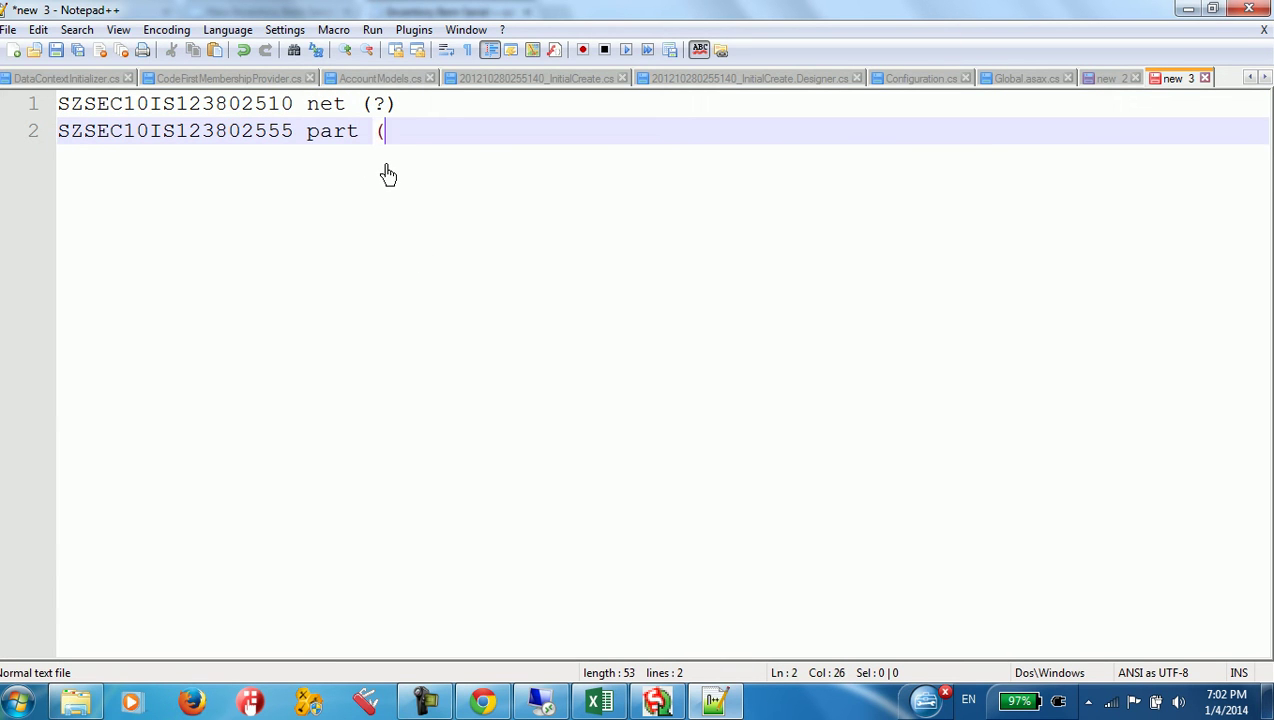
pyautogui.write('(?)')
pyautogui.click(372, 116)
pyautogui.moveTo(372, 116); pyautogui.dragTo(398, 106)
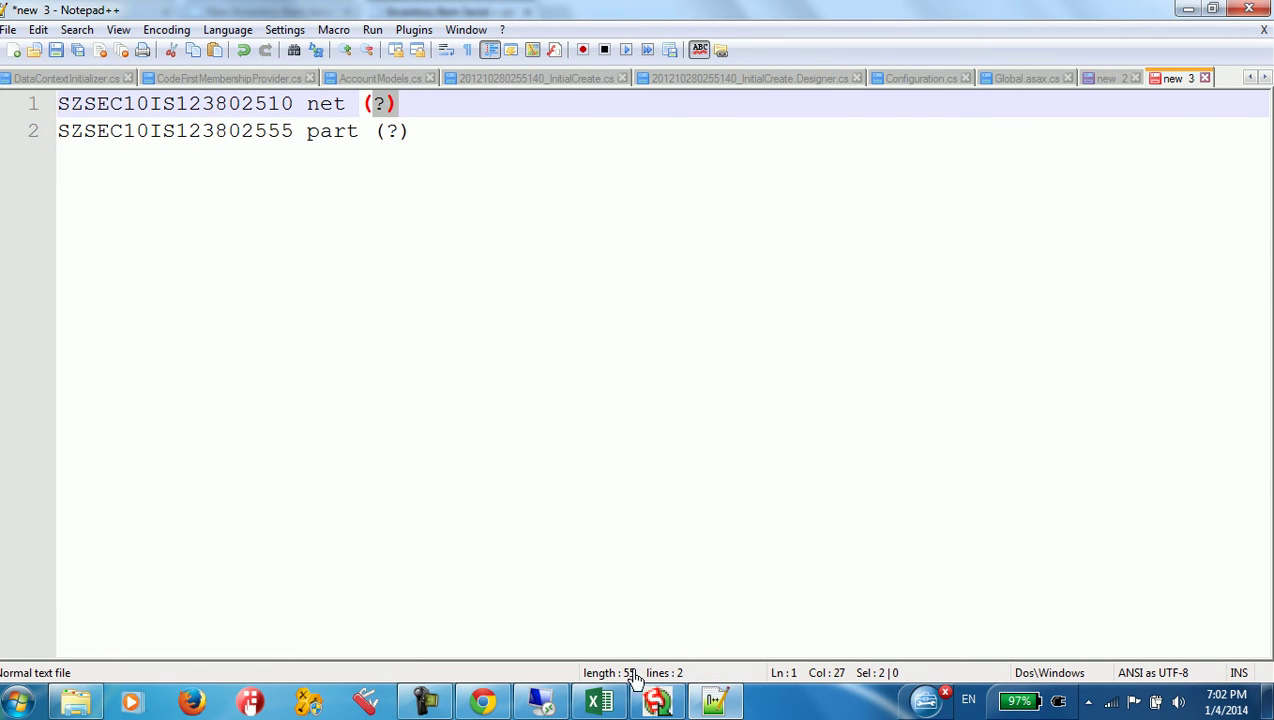
pyautogui.click(598, 705)
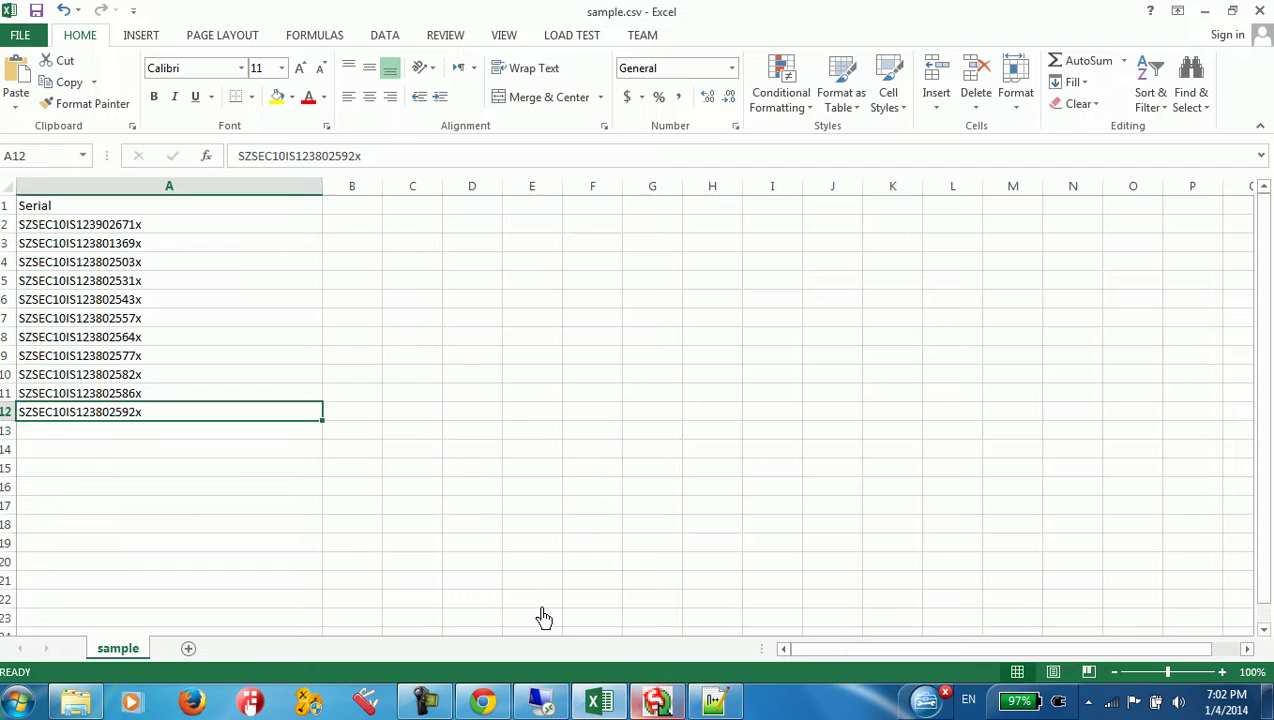
# Step: Compare serials in A2:A7 and cells B2:B7 against the 'net' note
pyautogui.click(209, 250)
pyautogui.moveTo(206, 228); pyautogui.dragTo(264, 336)
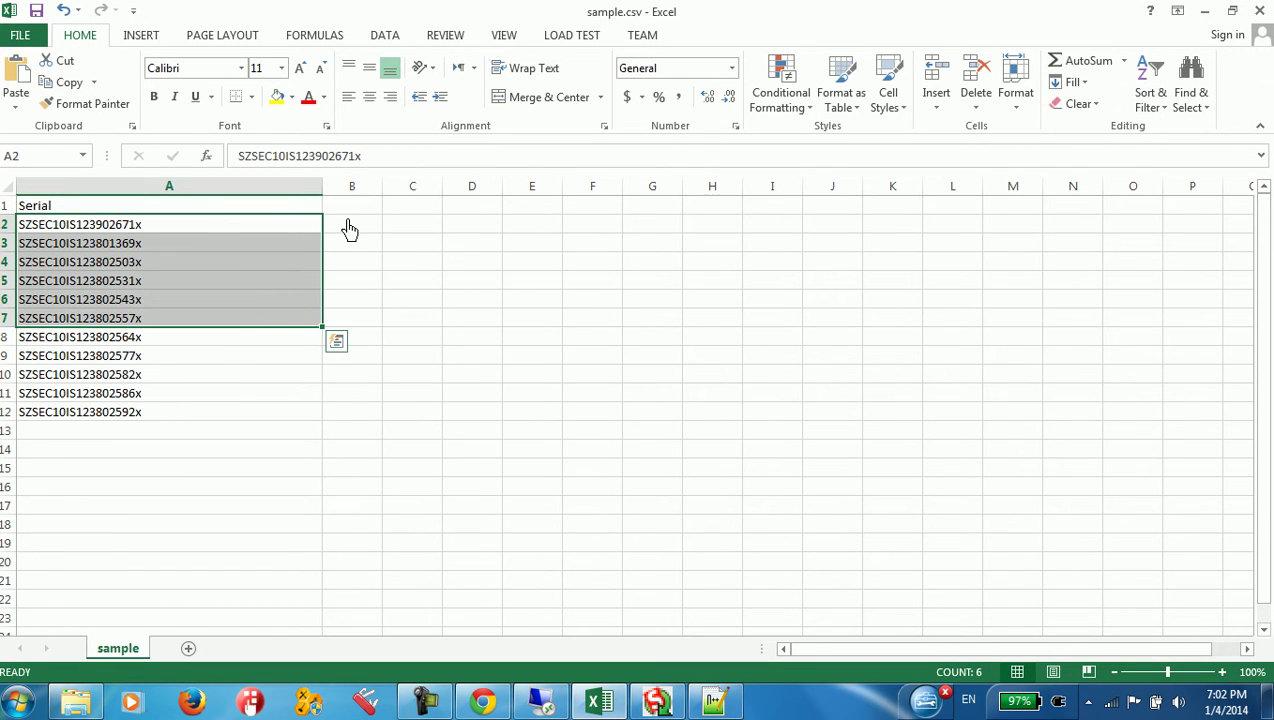
pyautogui.click(714, 703)
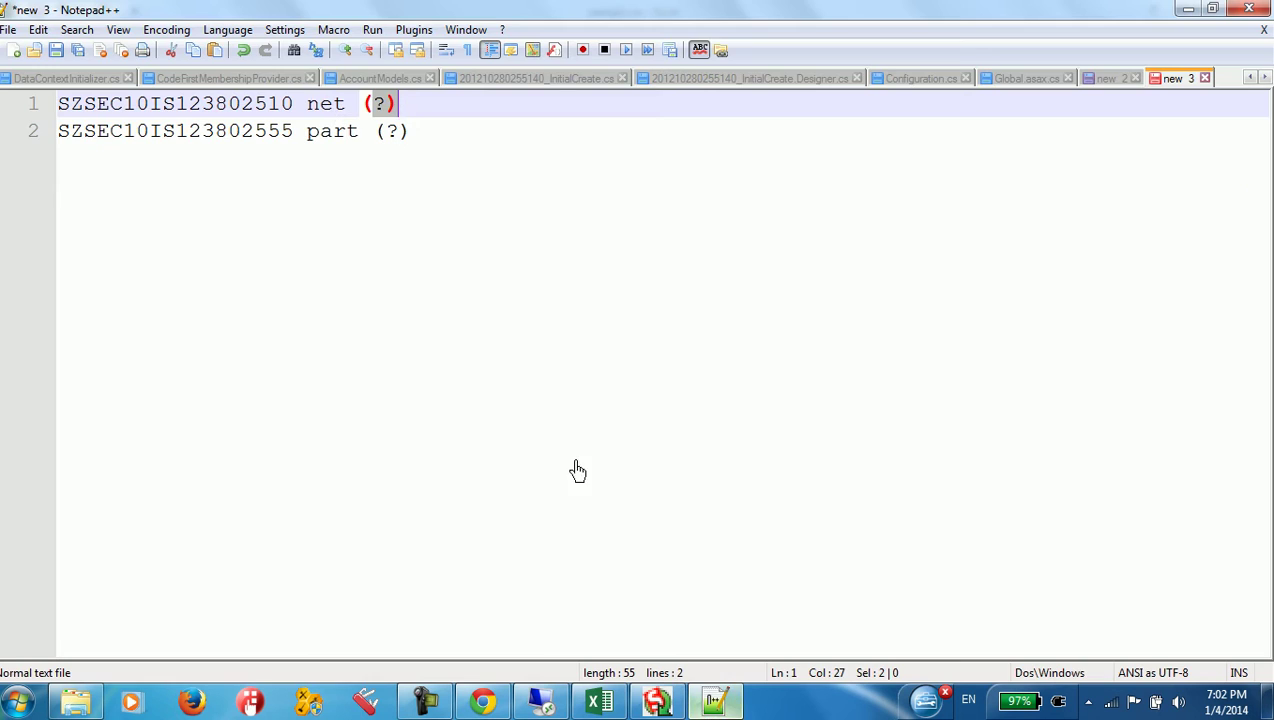
pyautogui.doubleClick(328, 108)
pyautogui.click(714, 703)
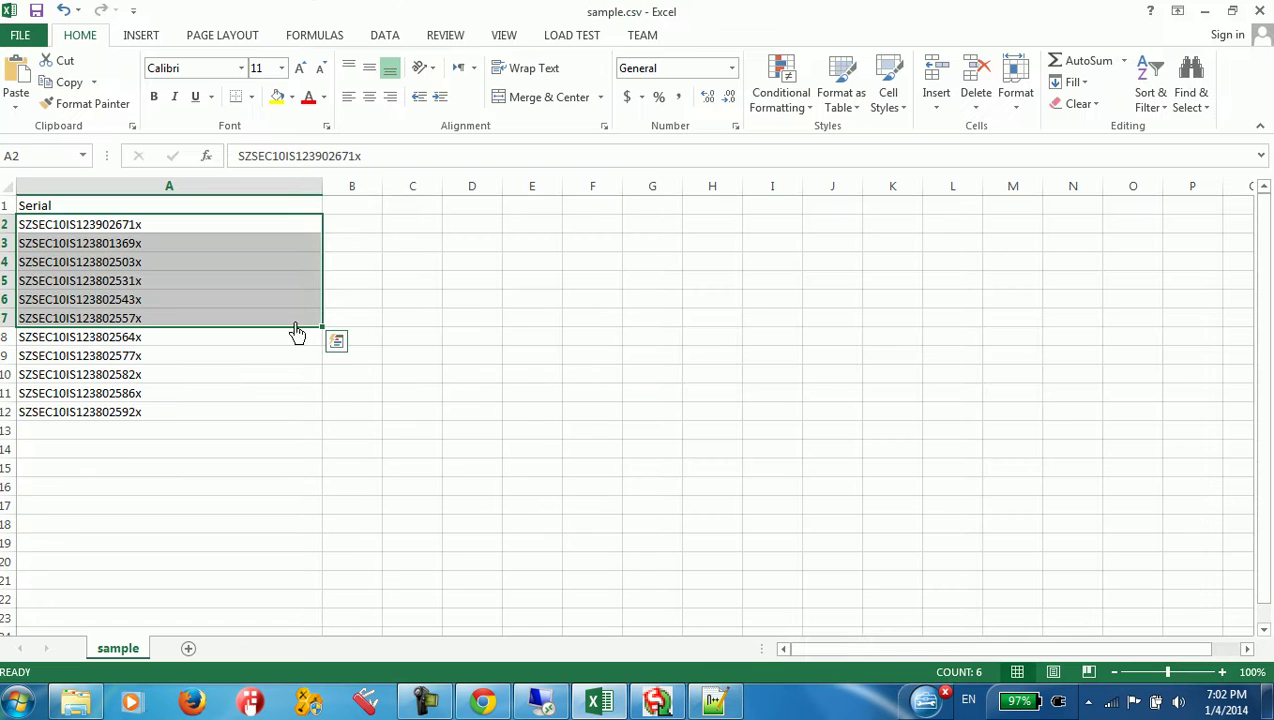
pyautogui.click(360, 230)
pyautogui.moveTo(362, 248); pyautogui.dragTo(368, 328)
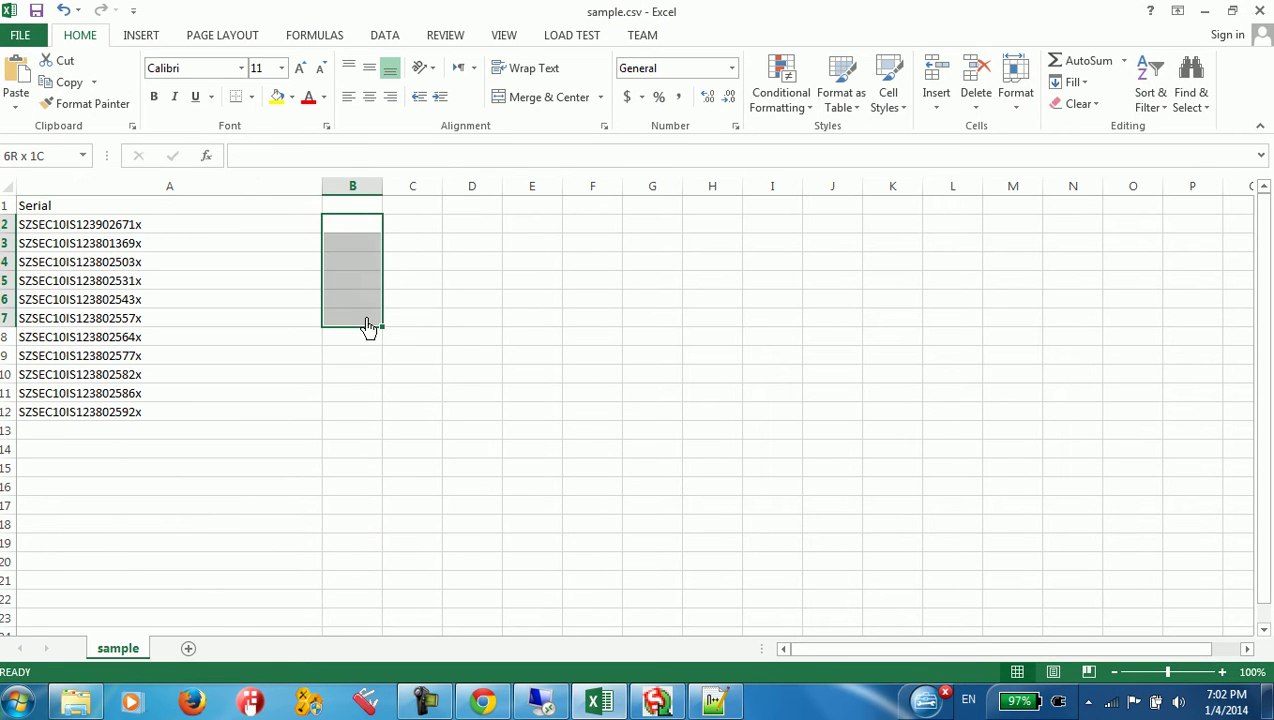
# Step: Compare serials in A9:A12 and cells B8:B11 against the 'part' note
pyautogui.moveTo(147, 410); pyautogui.dragTo(151, 360)
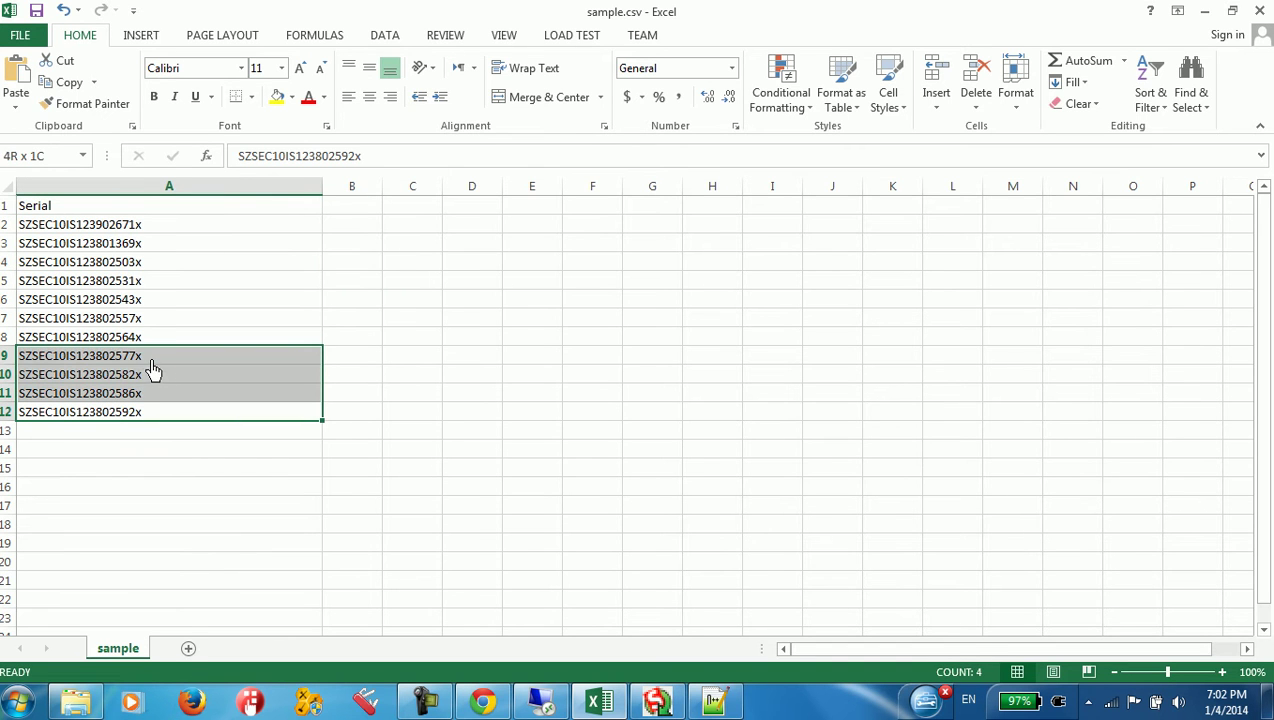
pyautogui.click(721, 697)
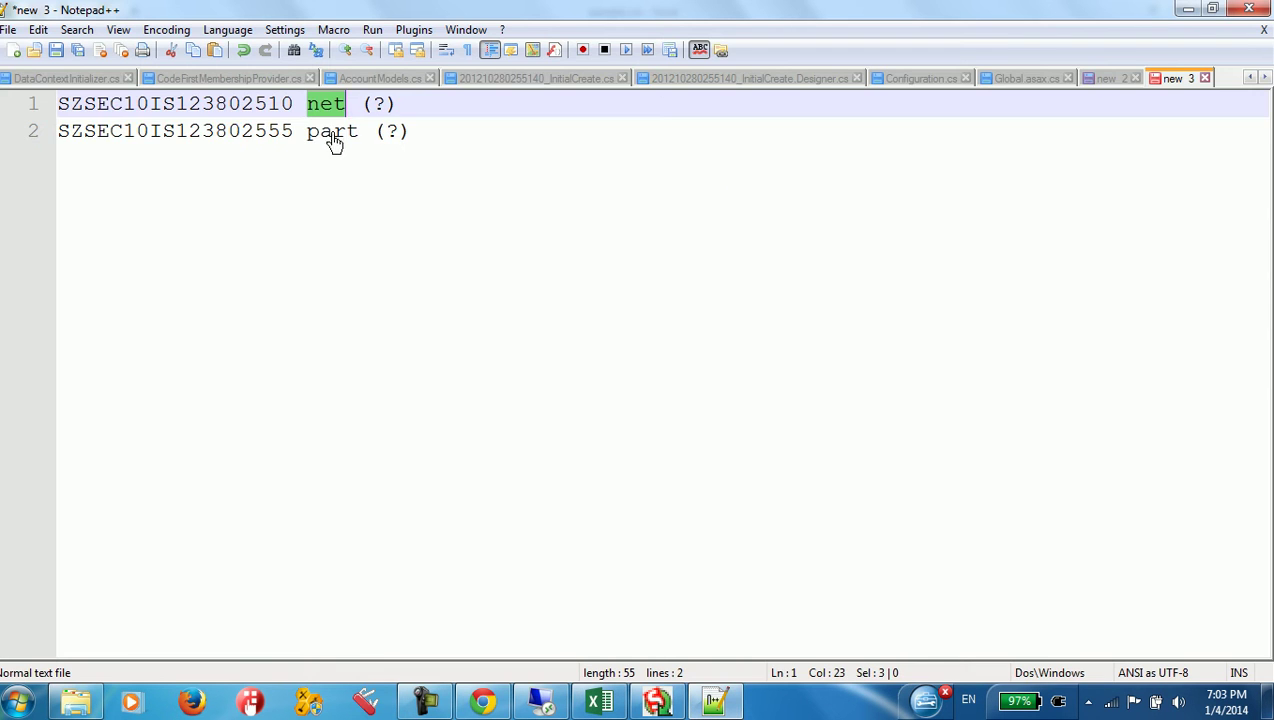
pyautogui.doubleClick(336, 133)
pyautogui.click(714, 700)
pyautogui.click(190, 357)
pyautogui.moveTo(356, 340); pyautogui.dragTo(364, 401)
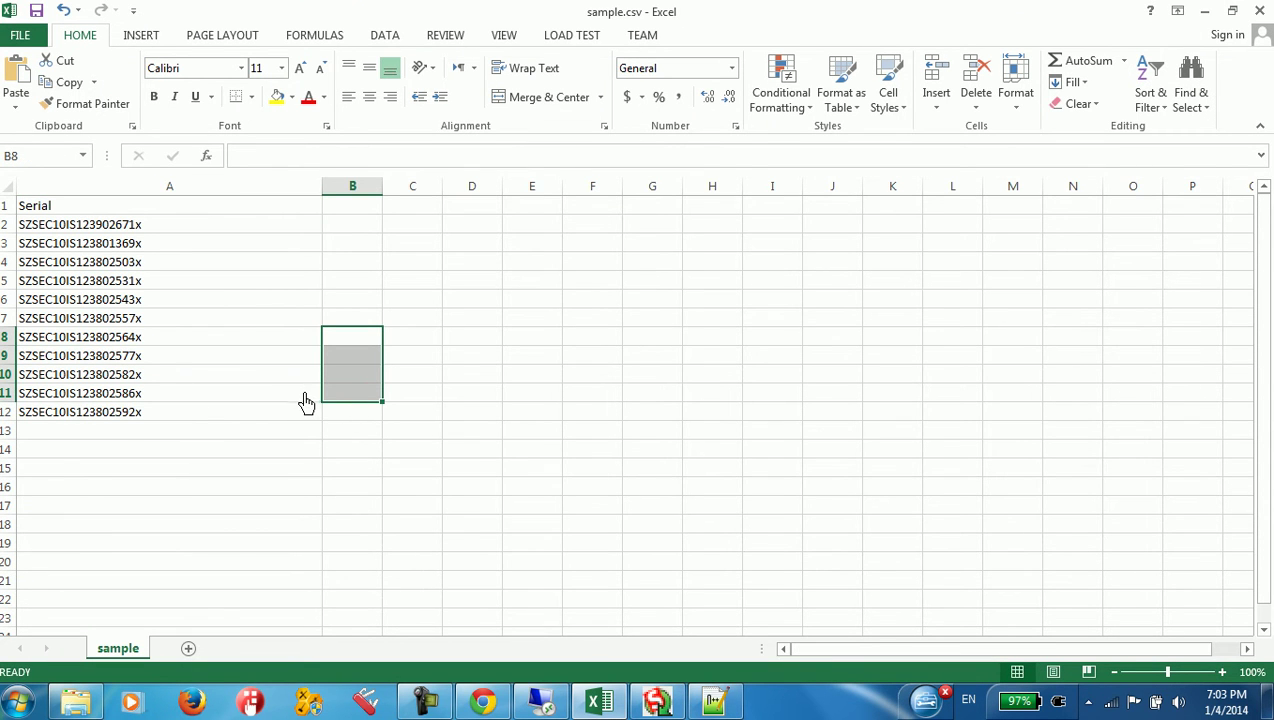
pyautogui.click(482, 701)
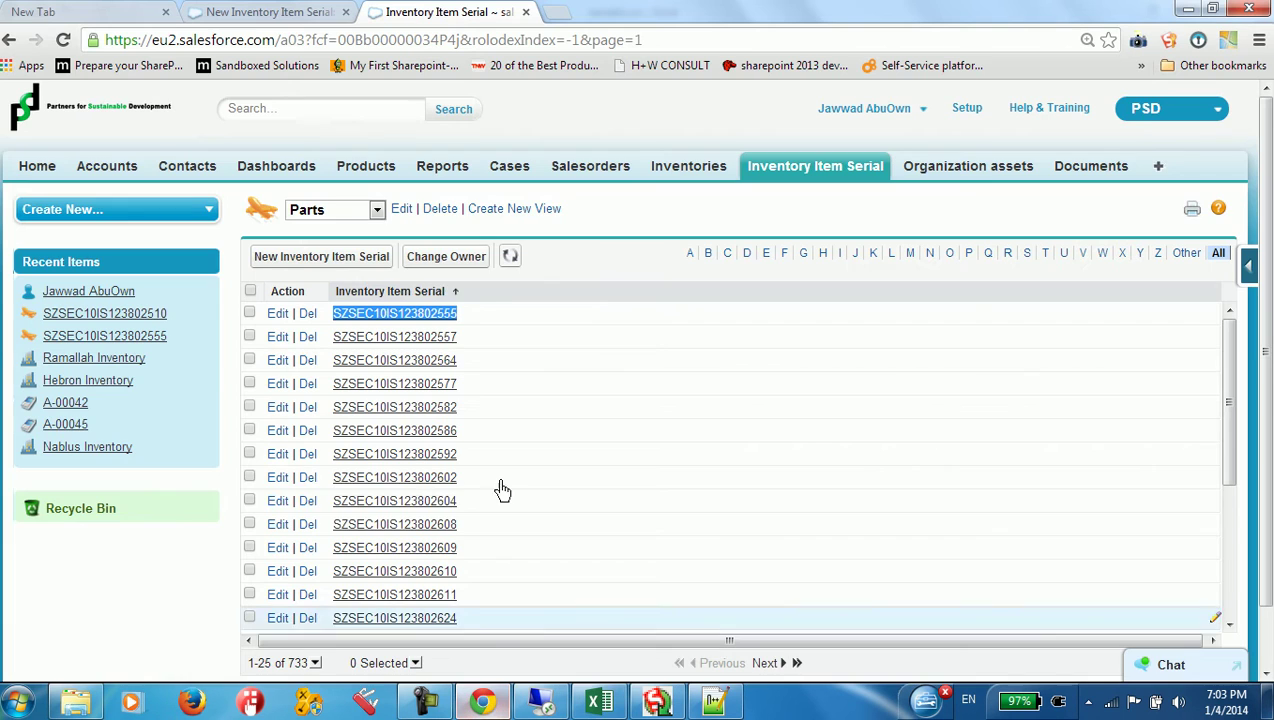
# Step: In the Parts view settings, select Record Type among the available fields
pyautogui.click(401, 210)
pyautogui.scroll(-4, 726, 371)
pyautogui.scroll(-3, 512, 426)
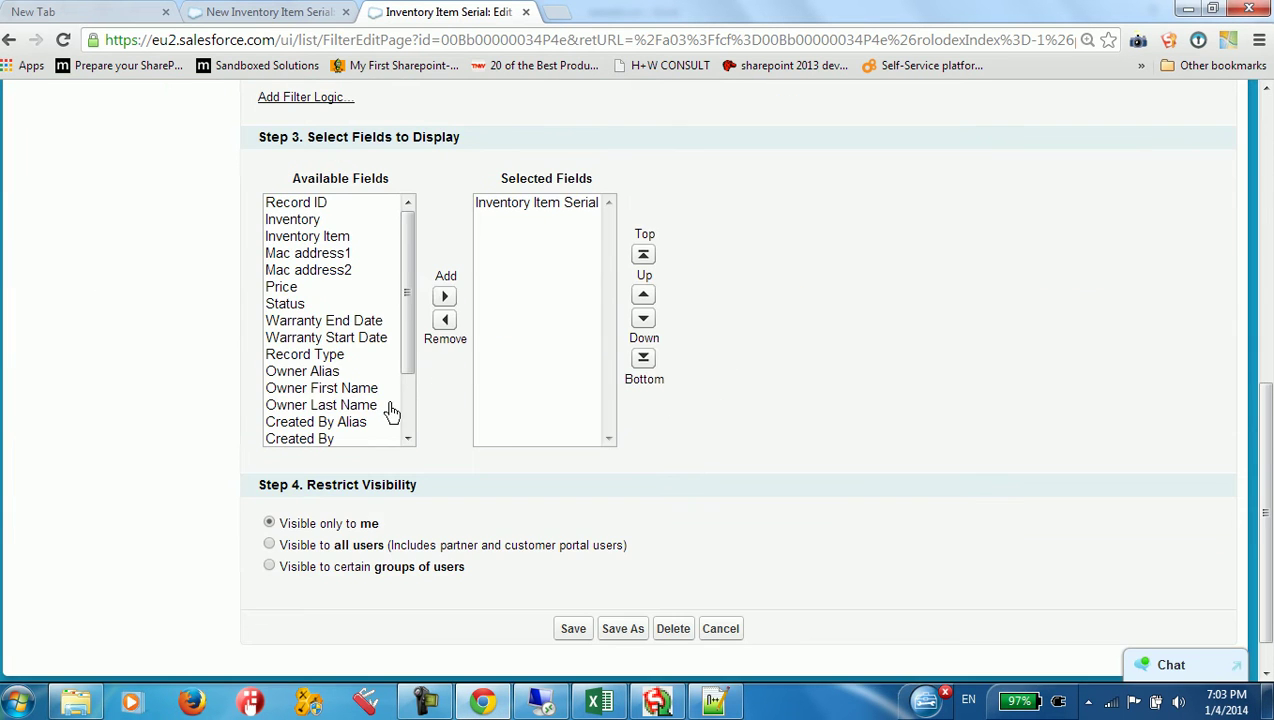
pyautogui.click(401, 251)
pyautogui.moveTo(401, 260); pyautogui.dragTo(404, 281)
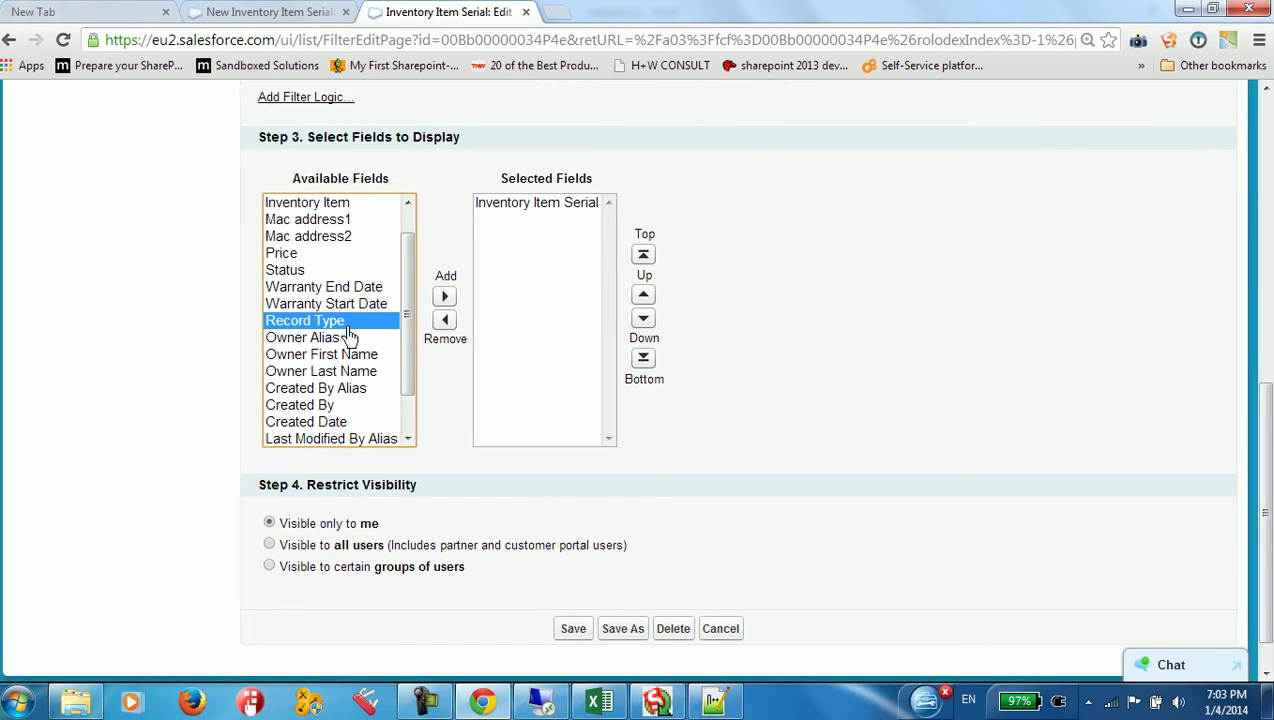
pyautogui.scroll(1, 404, 340)
pyautogui.click(312, 204)
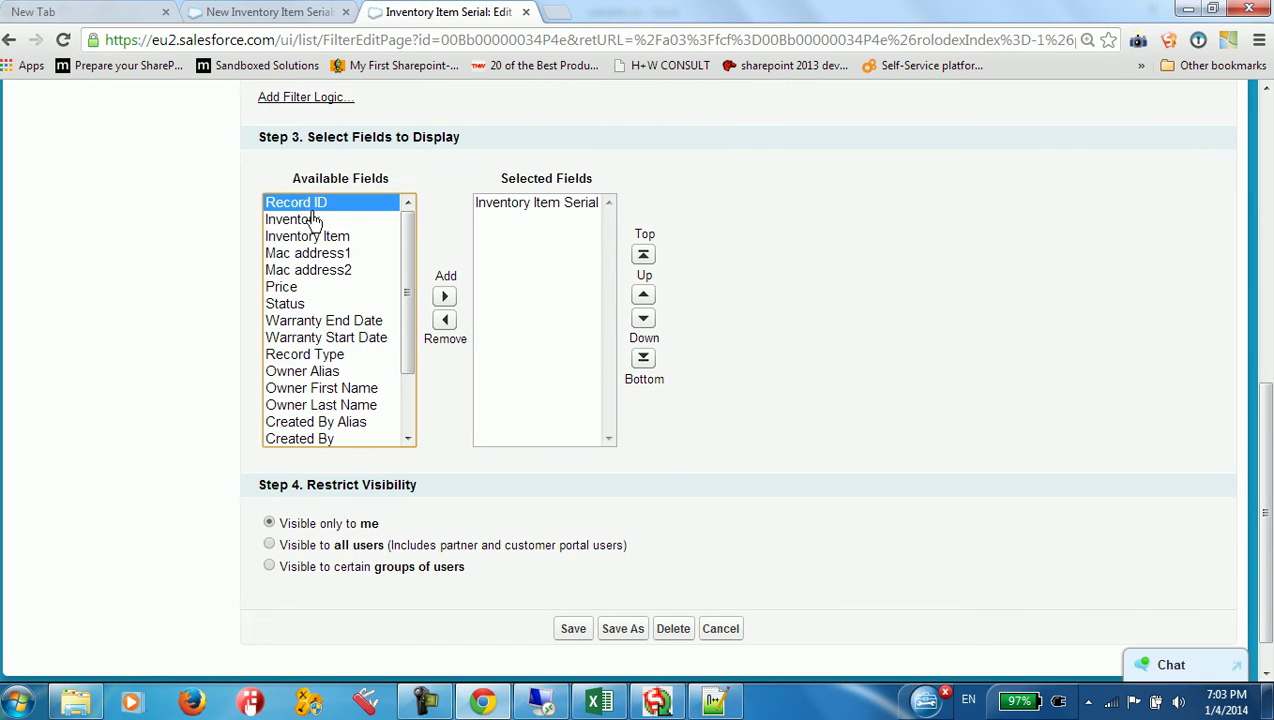
pyautogui.scroll(-2, 405, 300)
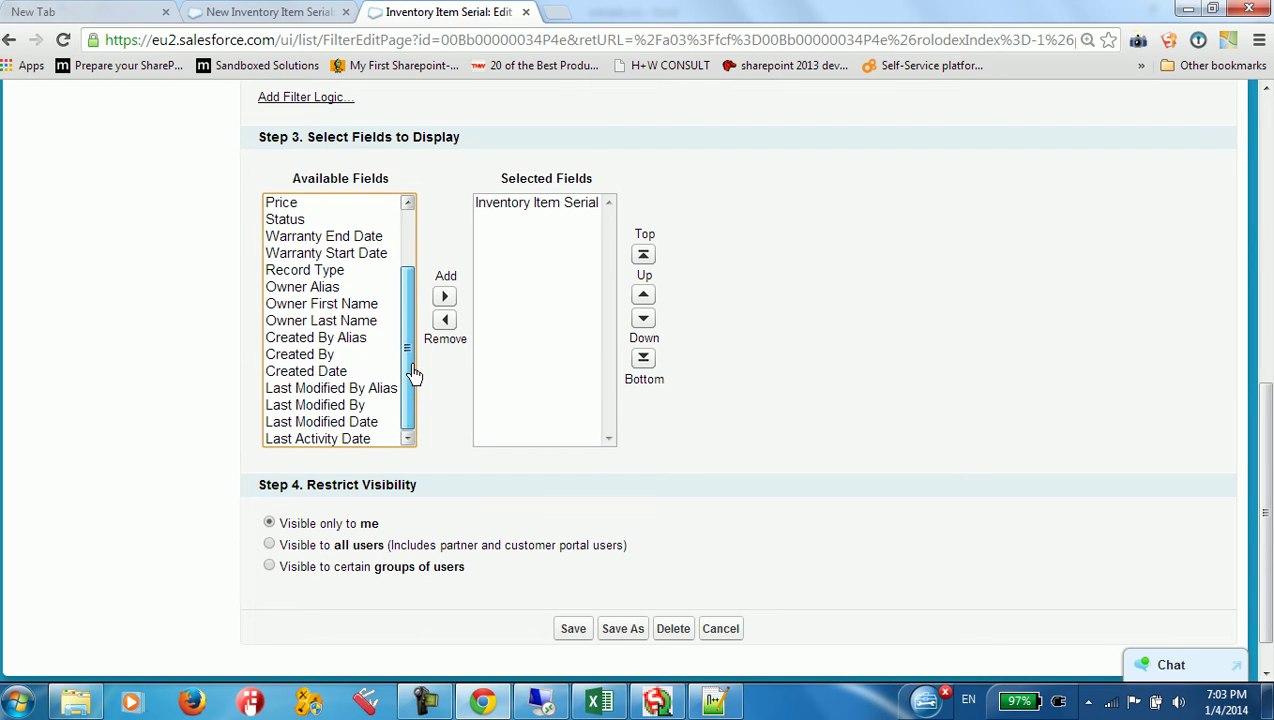
pyautogui.click(300, 272)
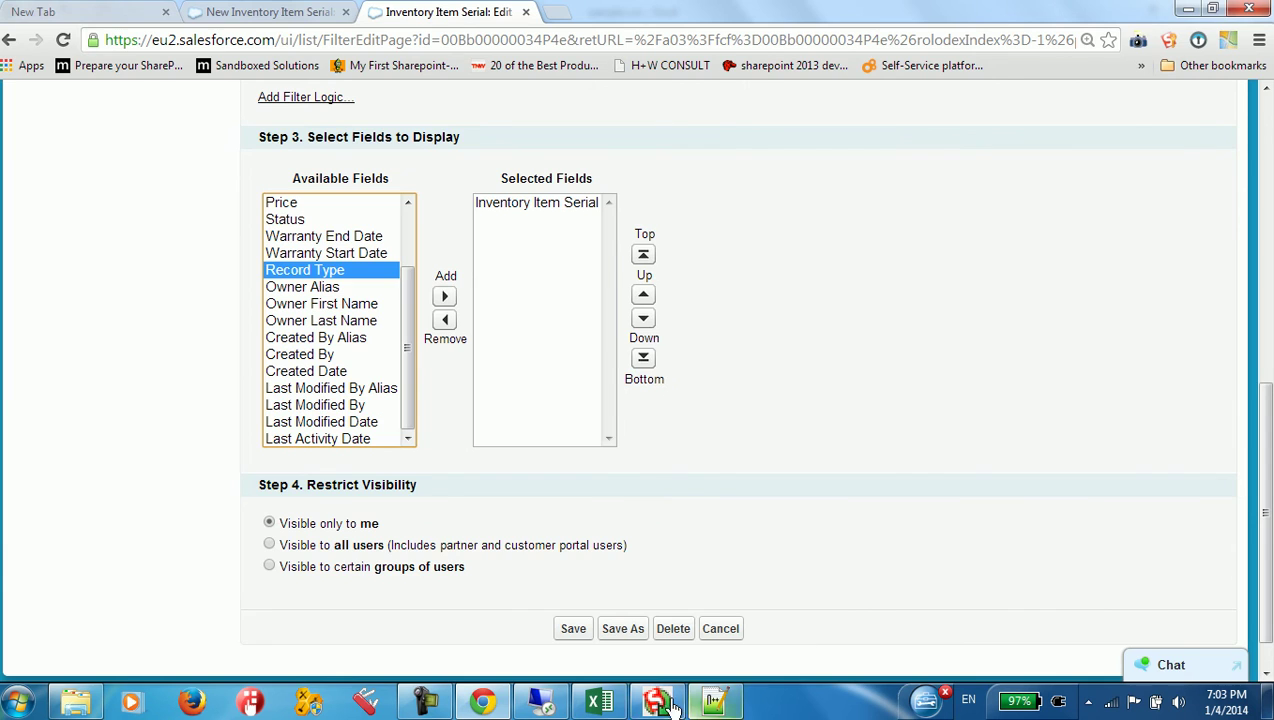
# Step: Glance at serials A5:A12 in Excel, then minimize Excel and Chrome
pyautogui.click(615, 705)
pyautogui.moveTo(210, 415); pyautogui.dragTo(224, 308)
pyautogui.click(298, 470)
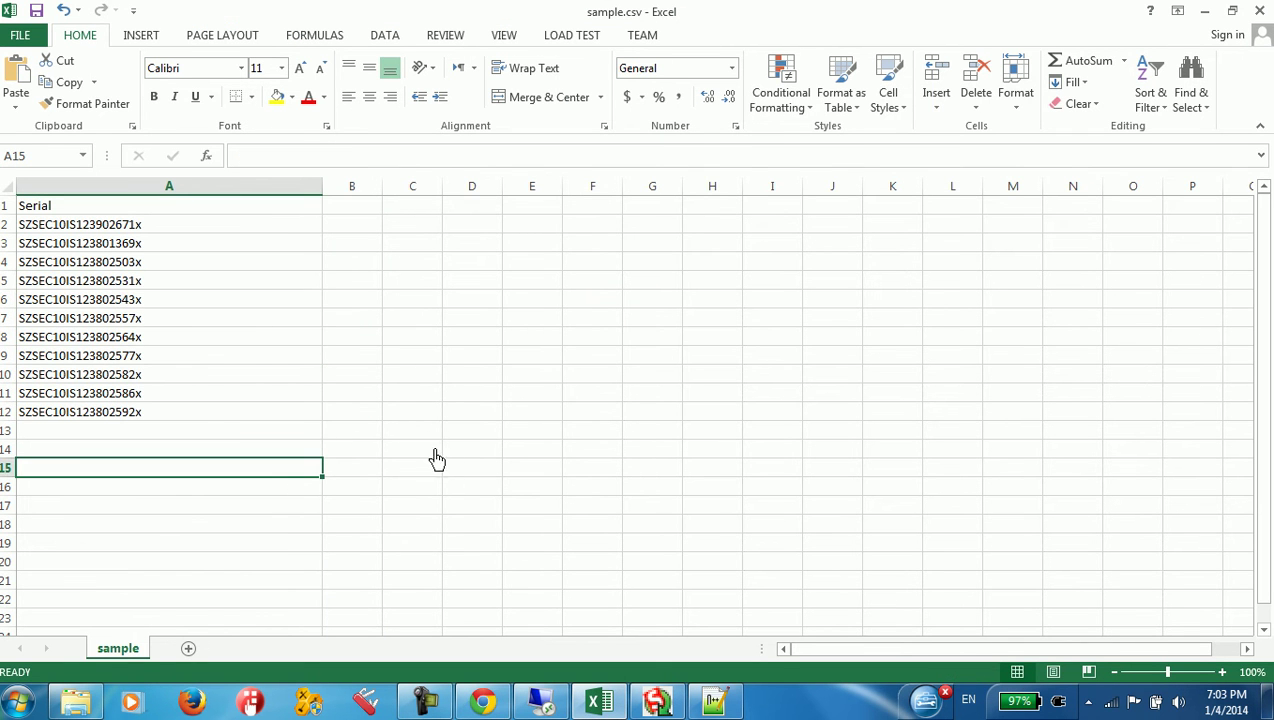
pyautogui.click(615, 709)
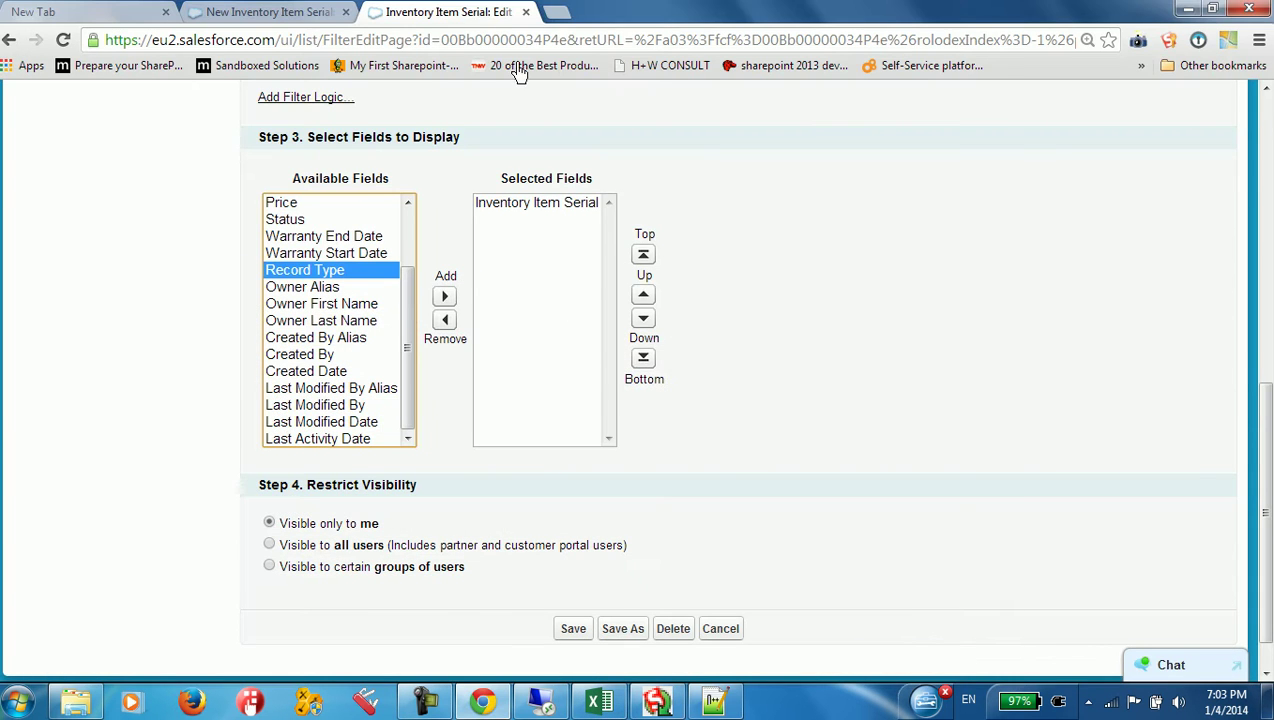
pyautogui.click(1190, 10)
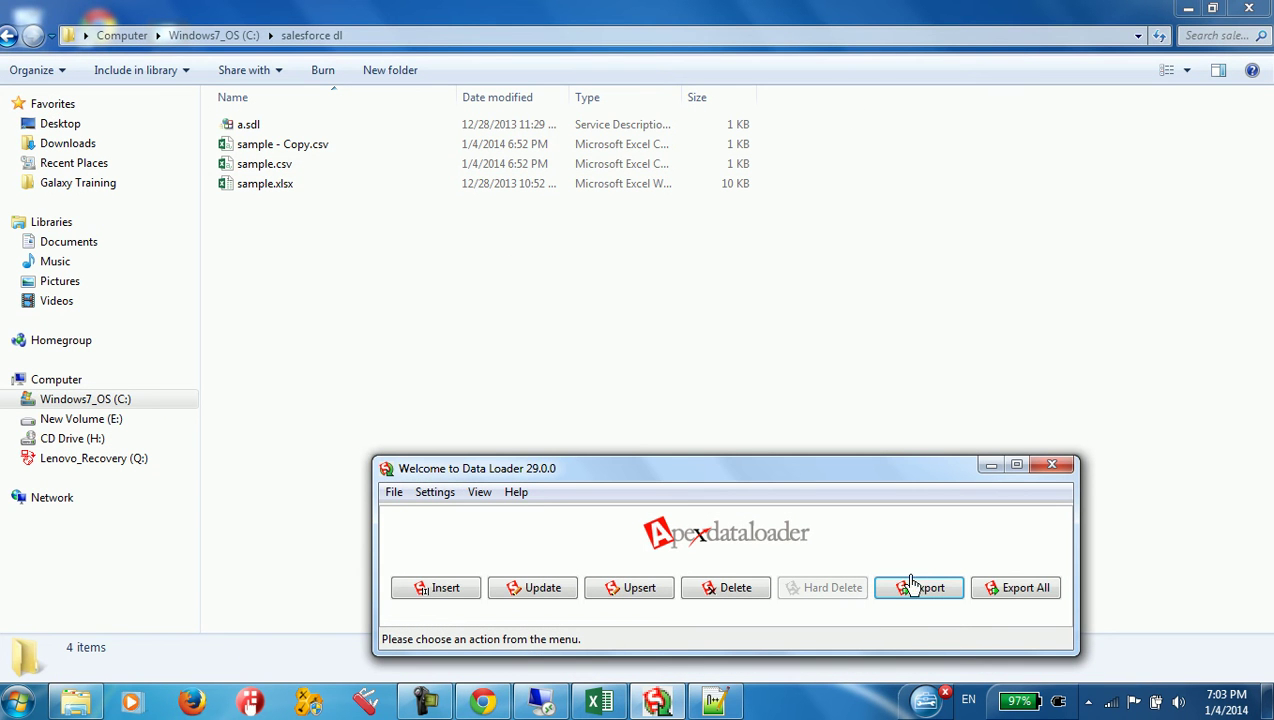
# Step: Export Inventory Item Serial records to C:\salesforce dl\extract.csv and advance to the query step
pyautogui.moveTo(426, 466); pyautogui.dragTo(362, 281)
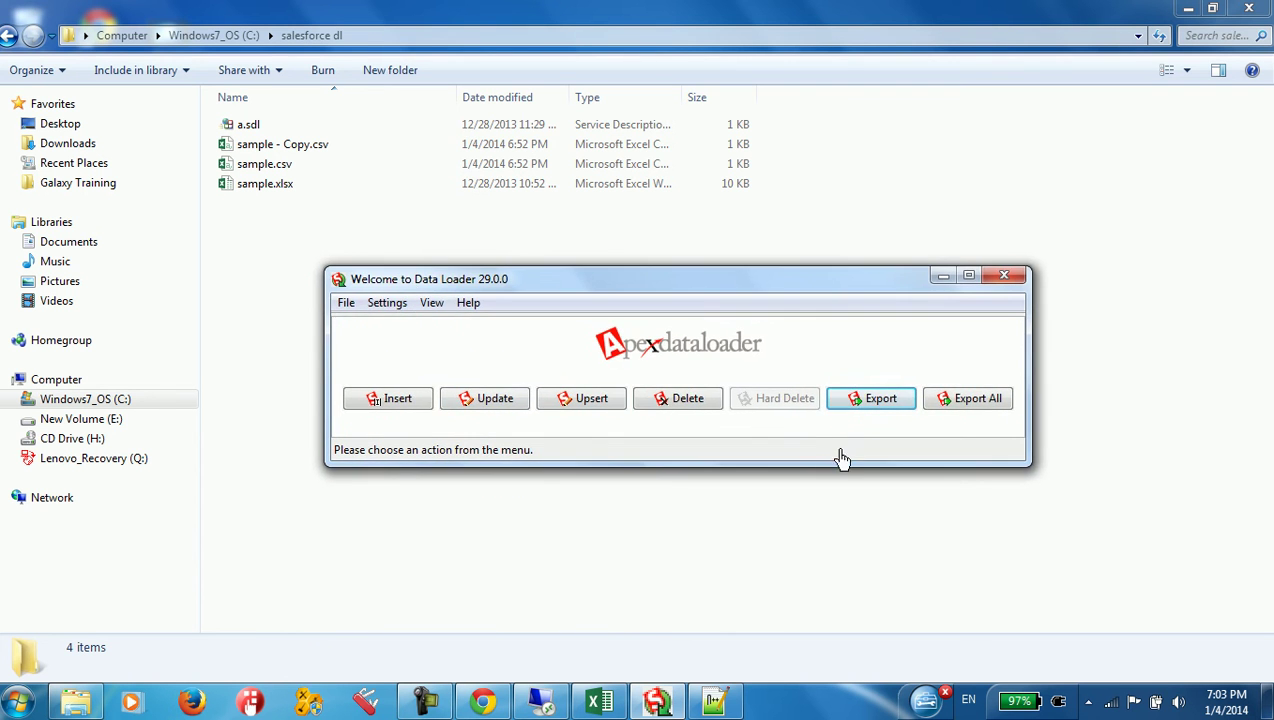
pyautogui.click(870, 402)
pyautogui.click(455, 360)
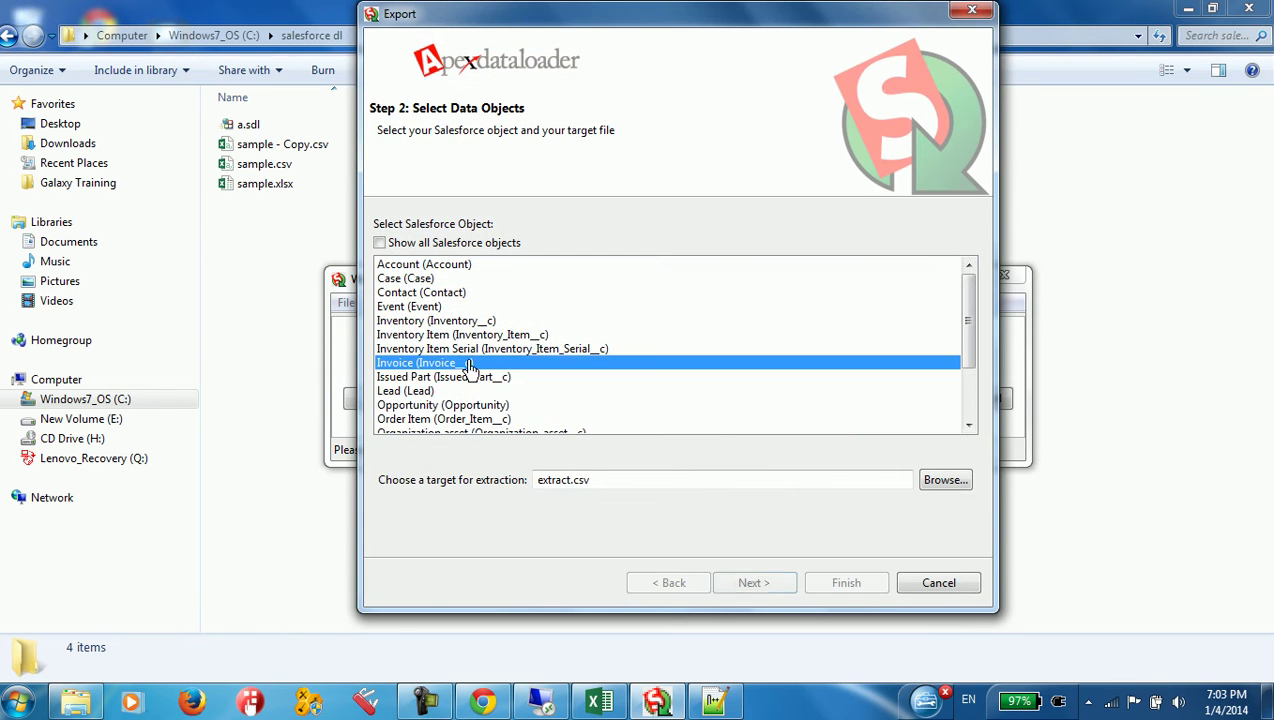
pyautogui.doubleClick(524, 336)
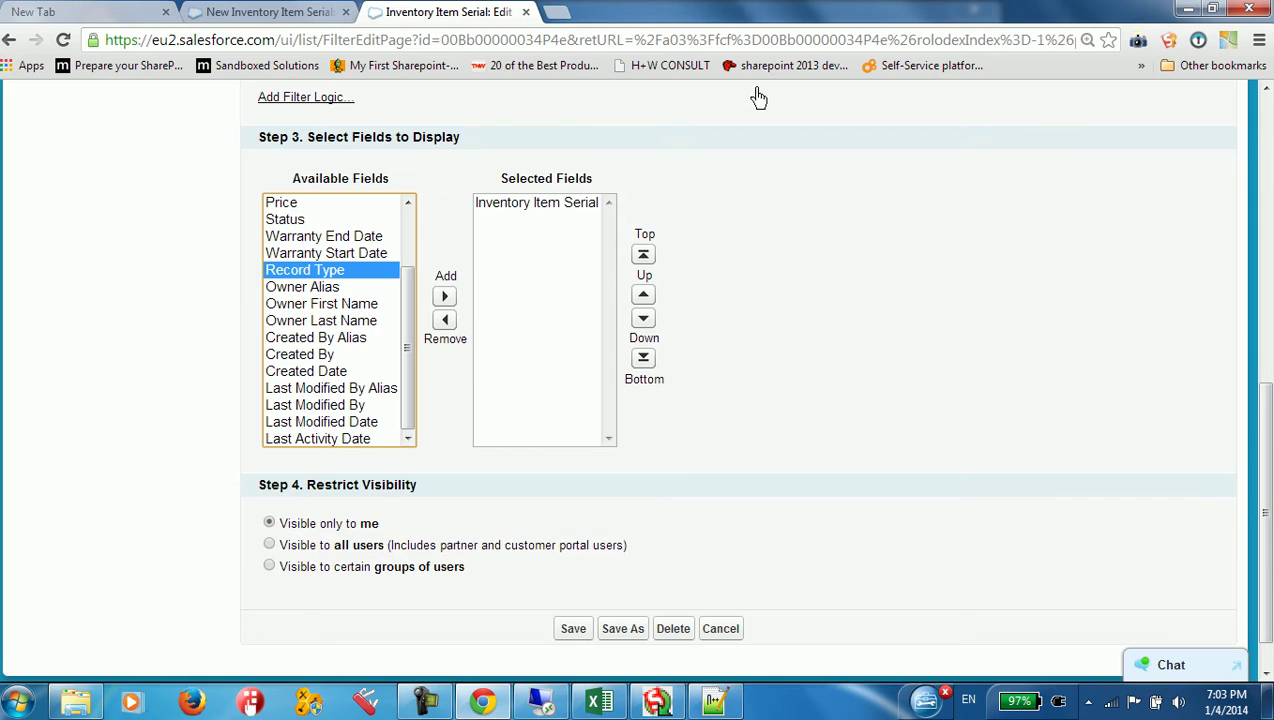
pyautogui.scroll(10, 784, 268)
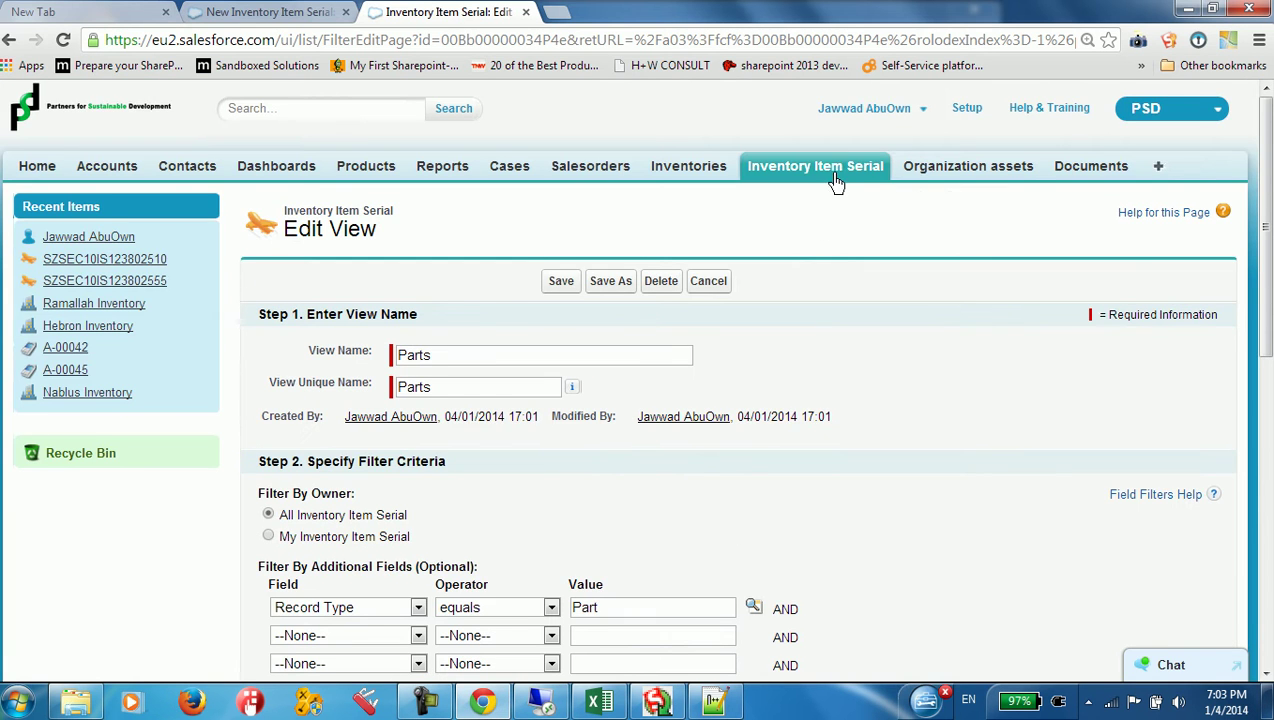
pyautogui.click(482, 702)
pyautogui.click(530, 350)
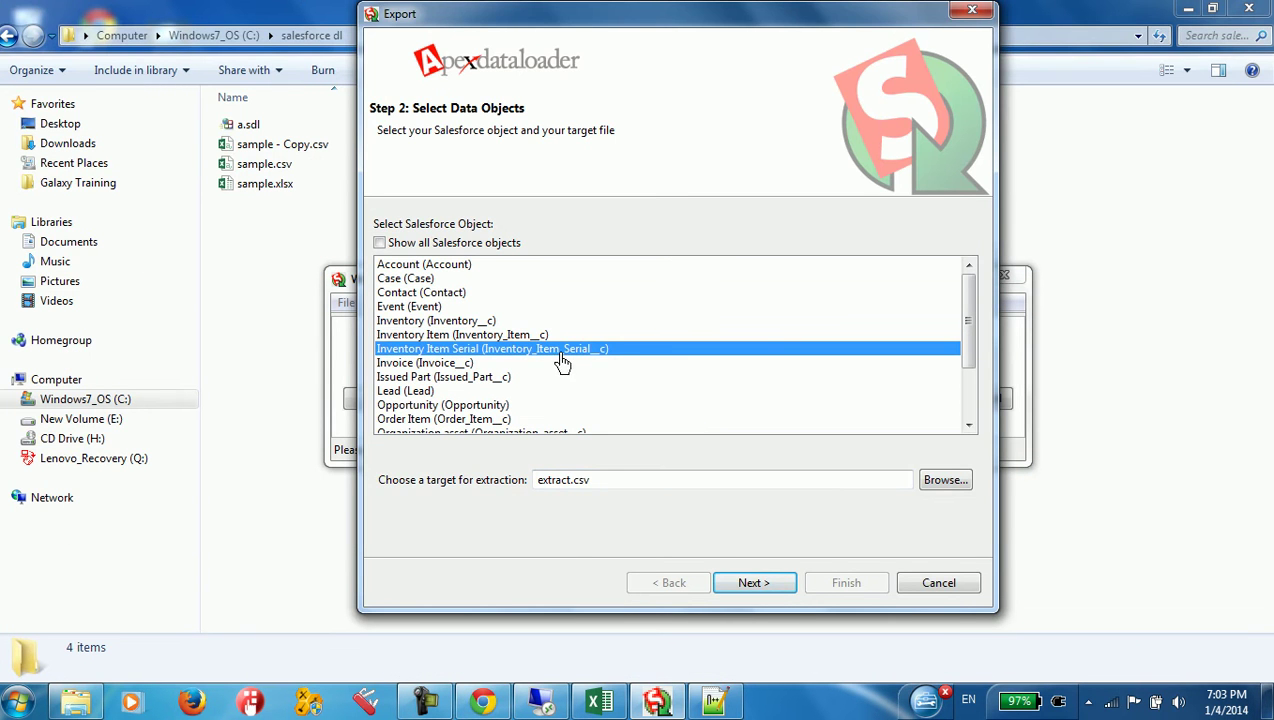
pyautogui.click(932, 484)
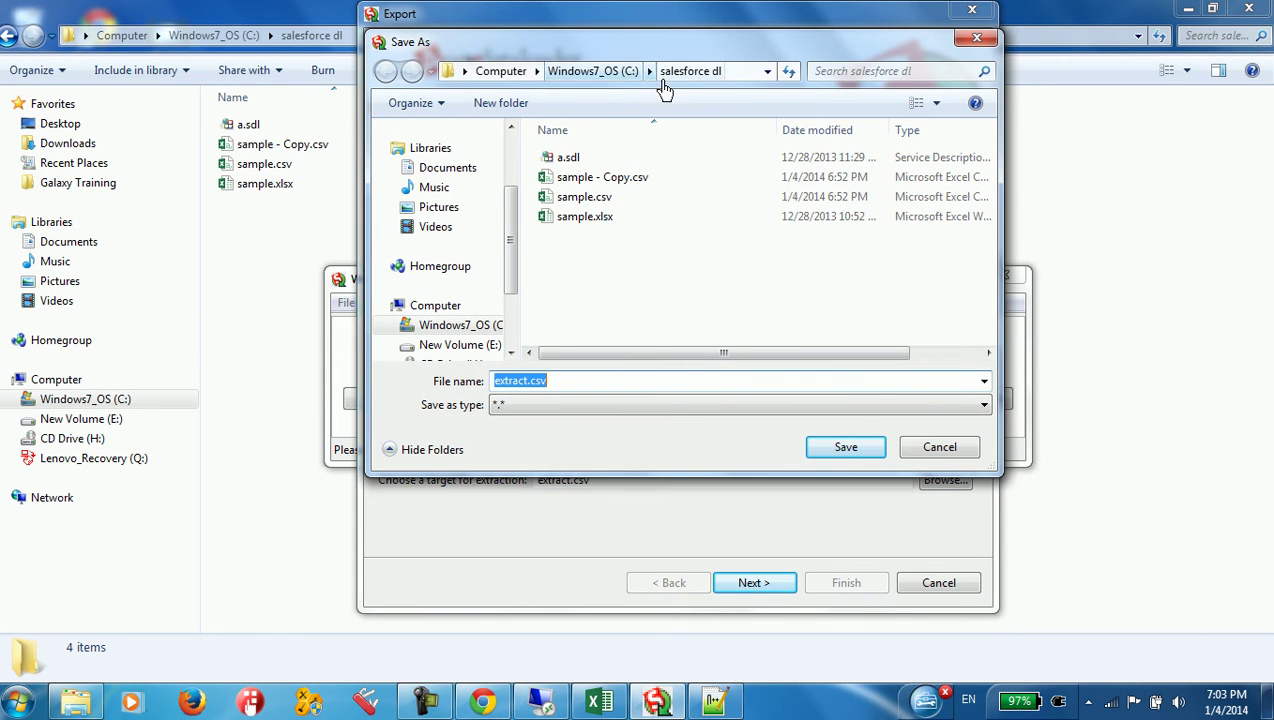
pyautogui.click(855, 450)
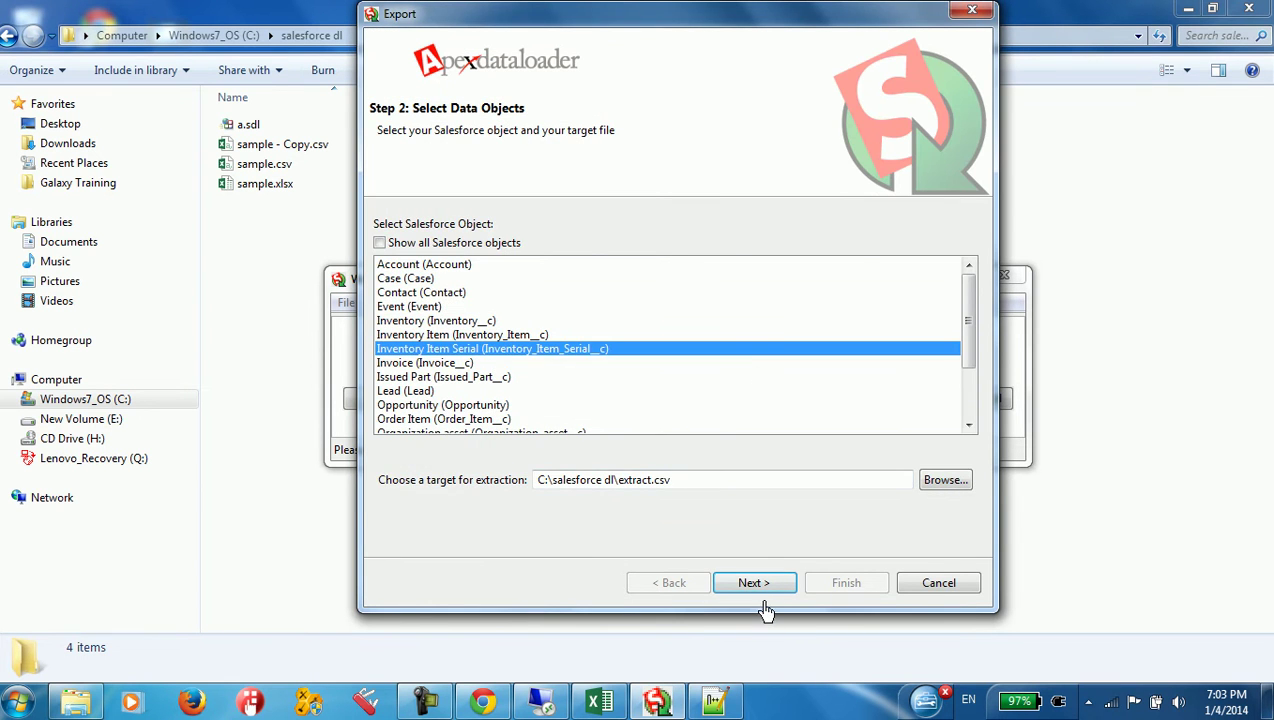
pyautogui.click(756, 585)
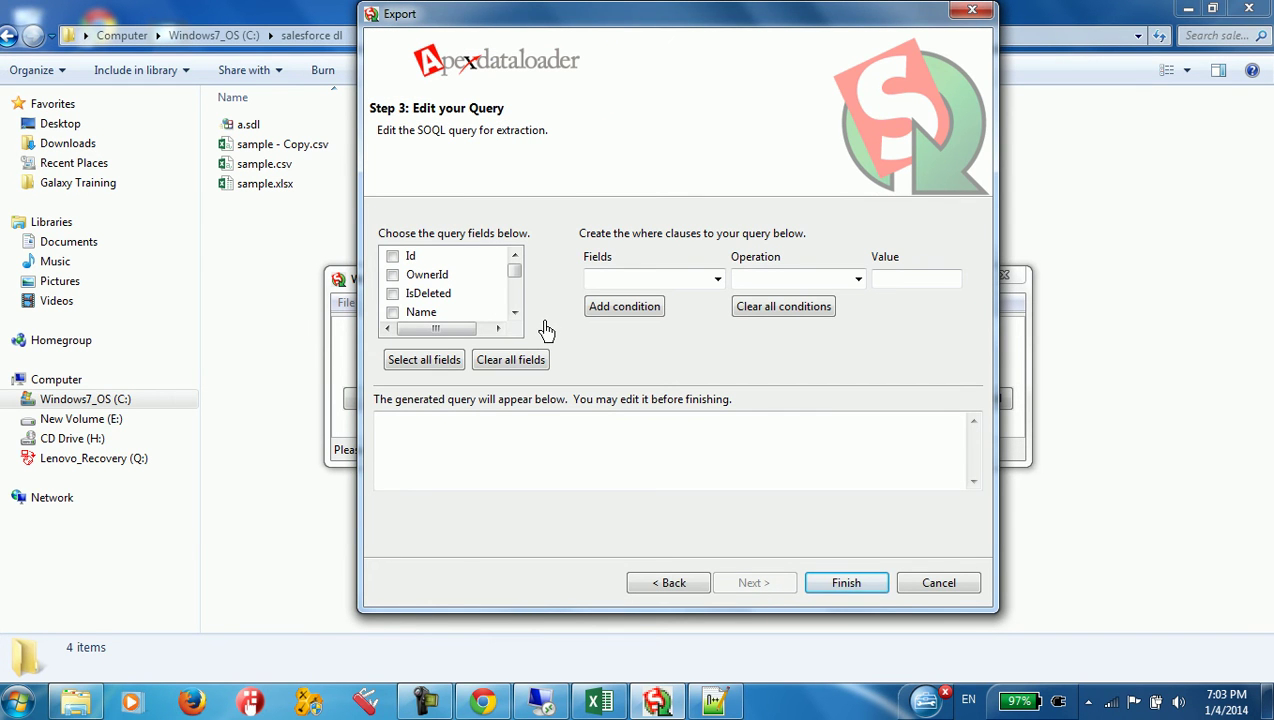
# Step: Check the two serials in the note, then make the export query select all fields
pyautogui.click(713, 701)
pyautogui.doubleClick(231, 103)
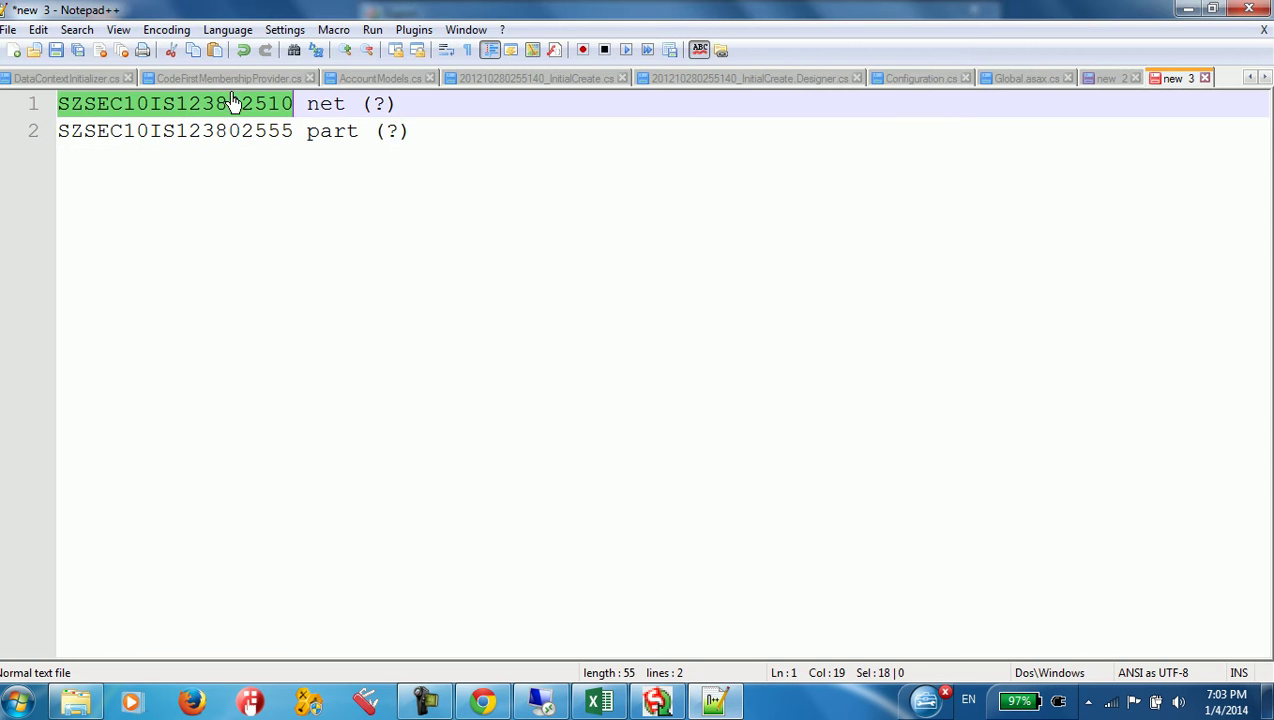
pyautogui.doubleClick(240, 133)
pyautogui.click(713, 703)
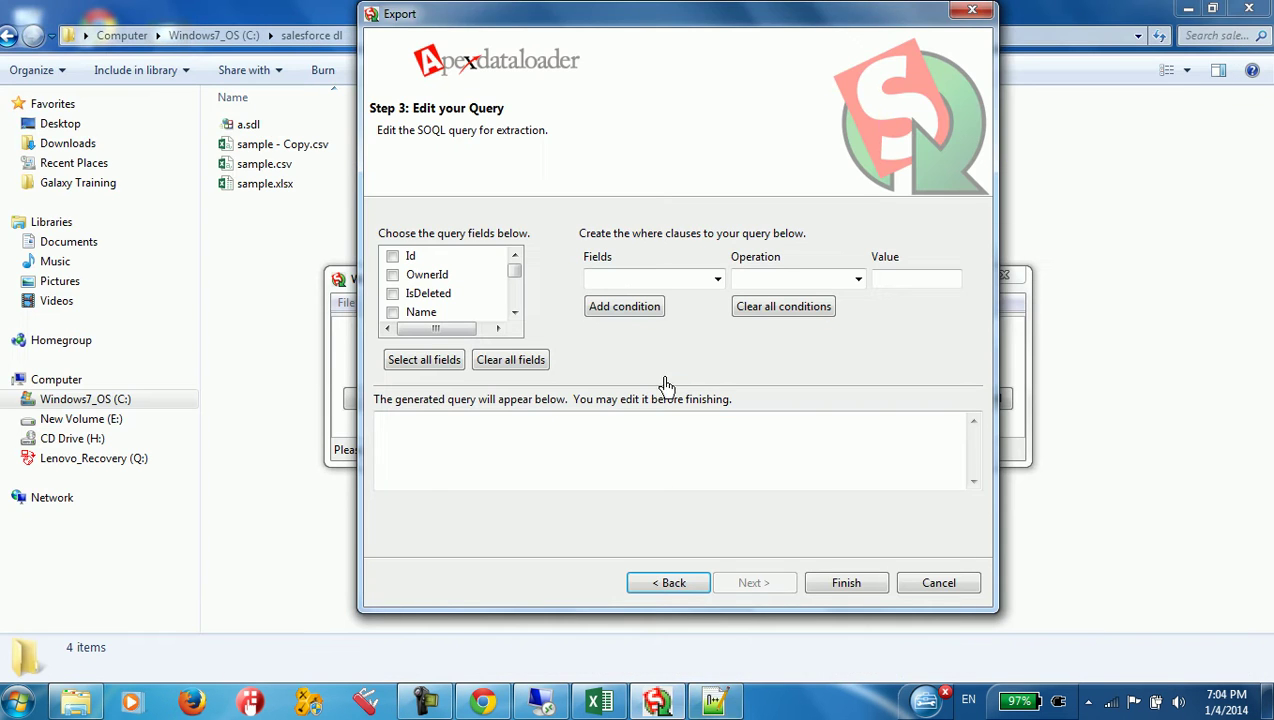
pyautogui.click(651, 309)
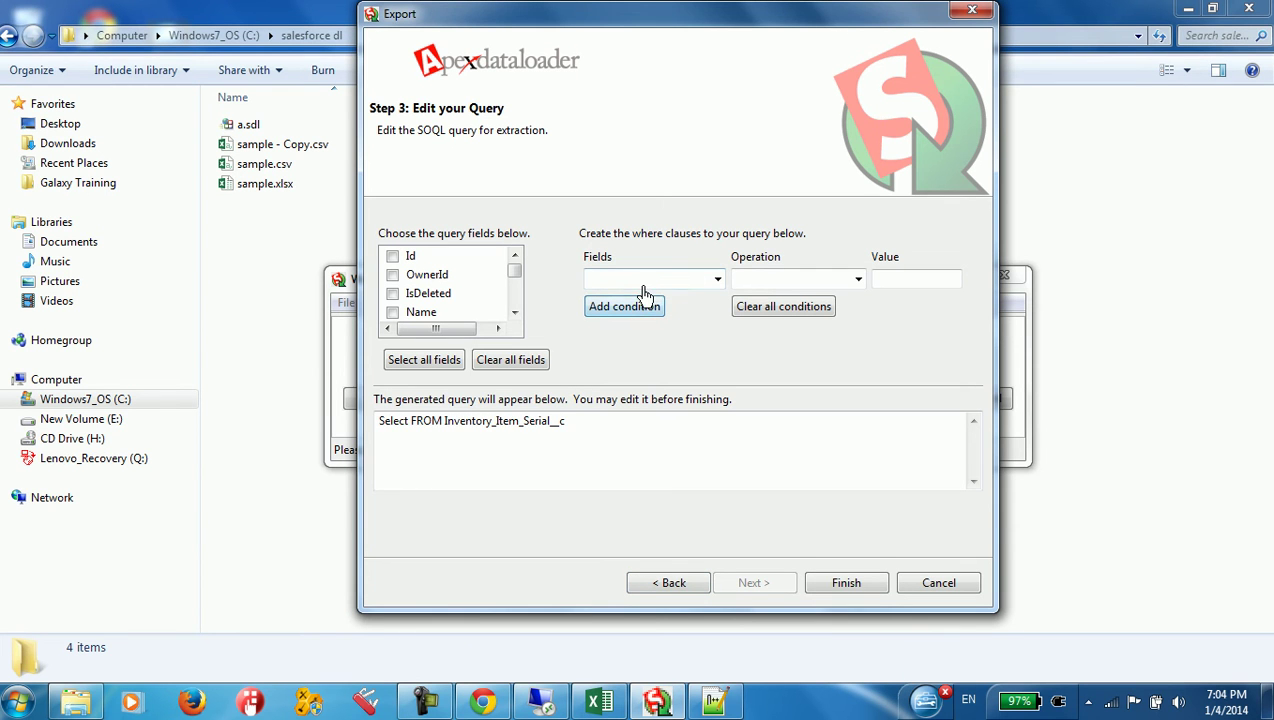
pyautogui.moveTo(603, 455); pyautogui.dragTo(358, 400)
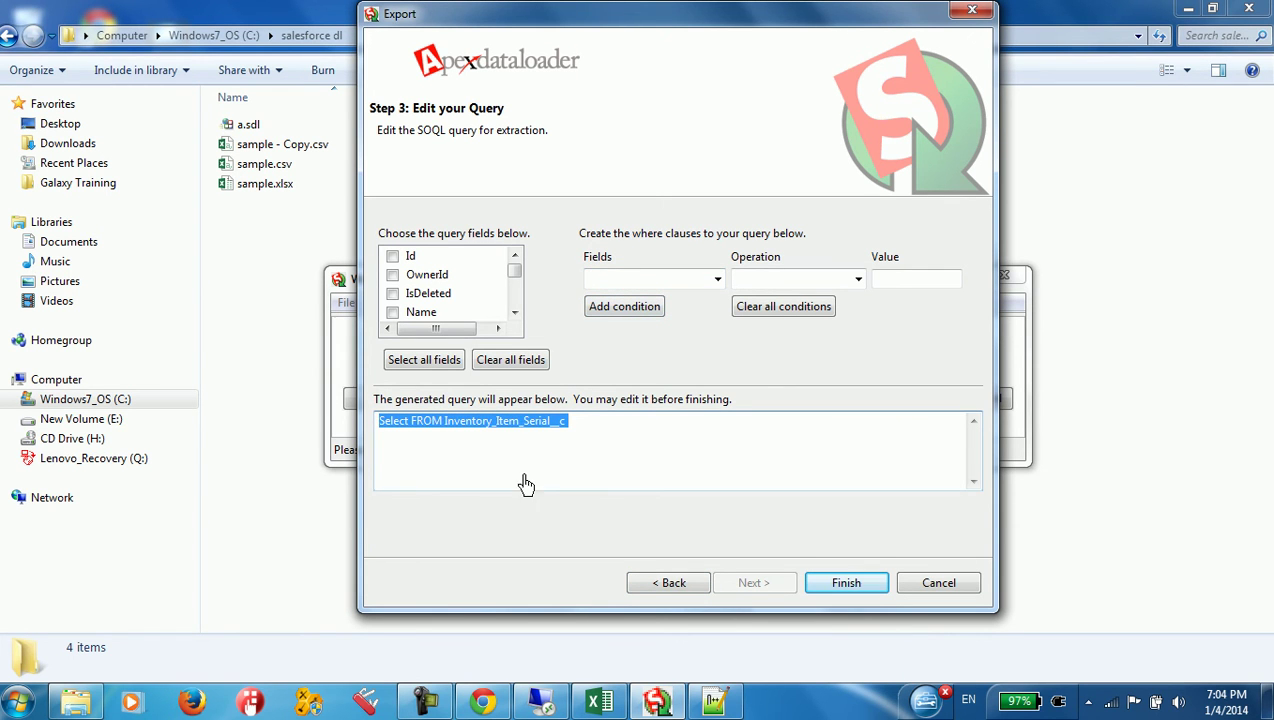
pyautogui.click(433, 361)
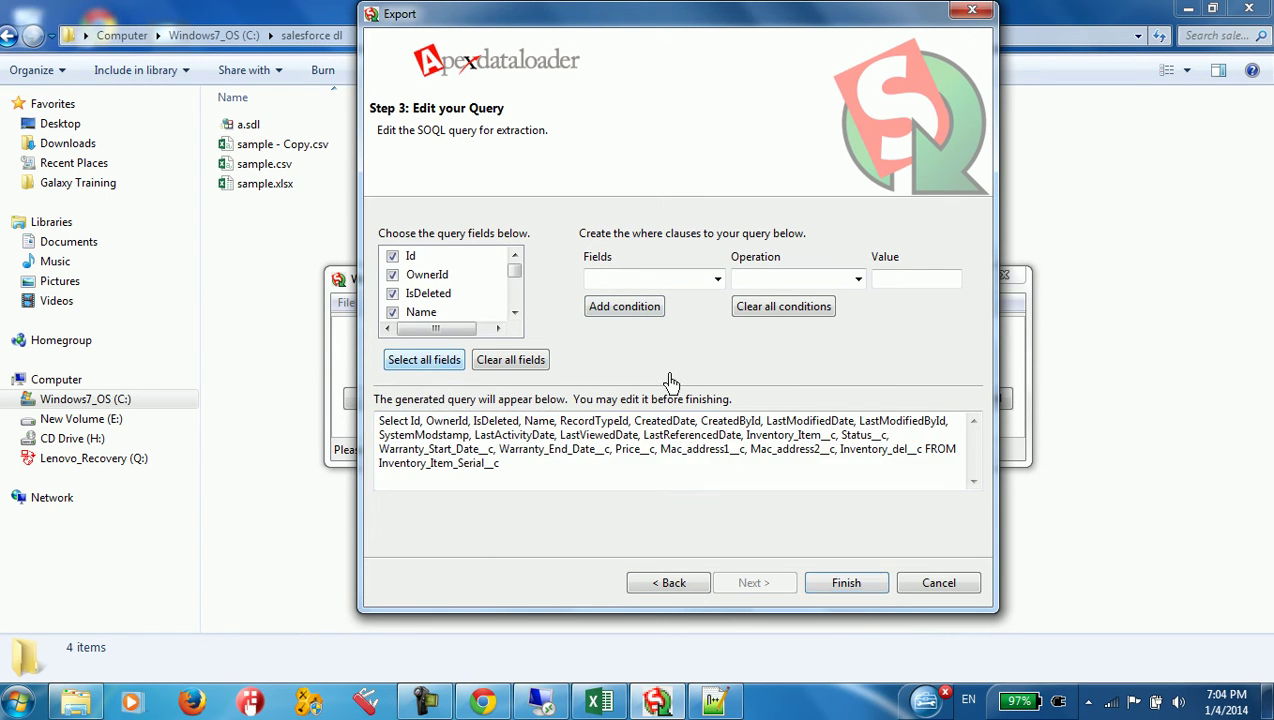
# Step: Set an equals condition whose value is serial SZSEC10IS123802510, copied from the note
pyautogui.click(631, 284)
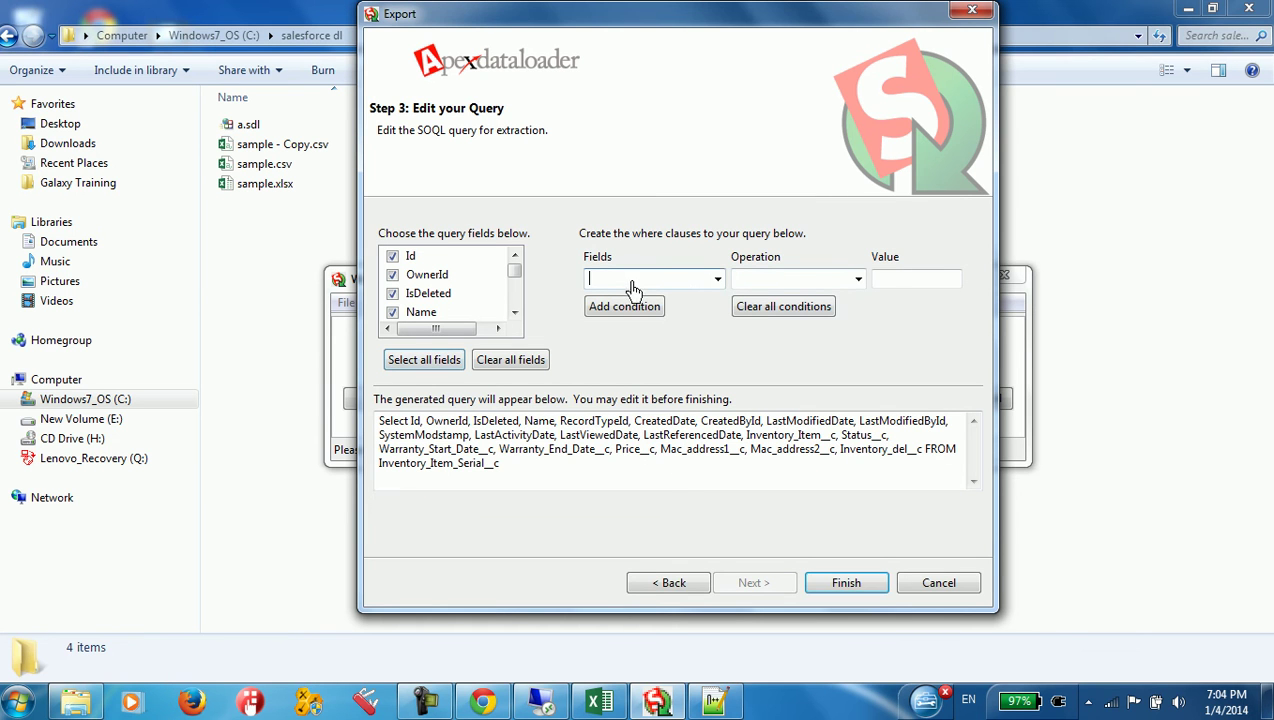
pyautogui.click(856, 282)
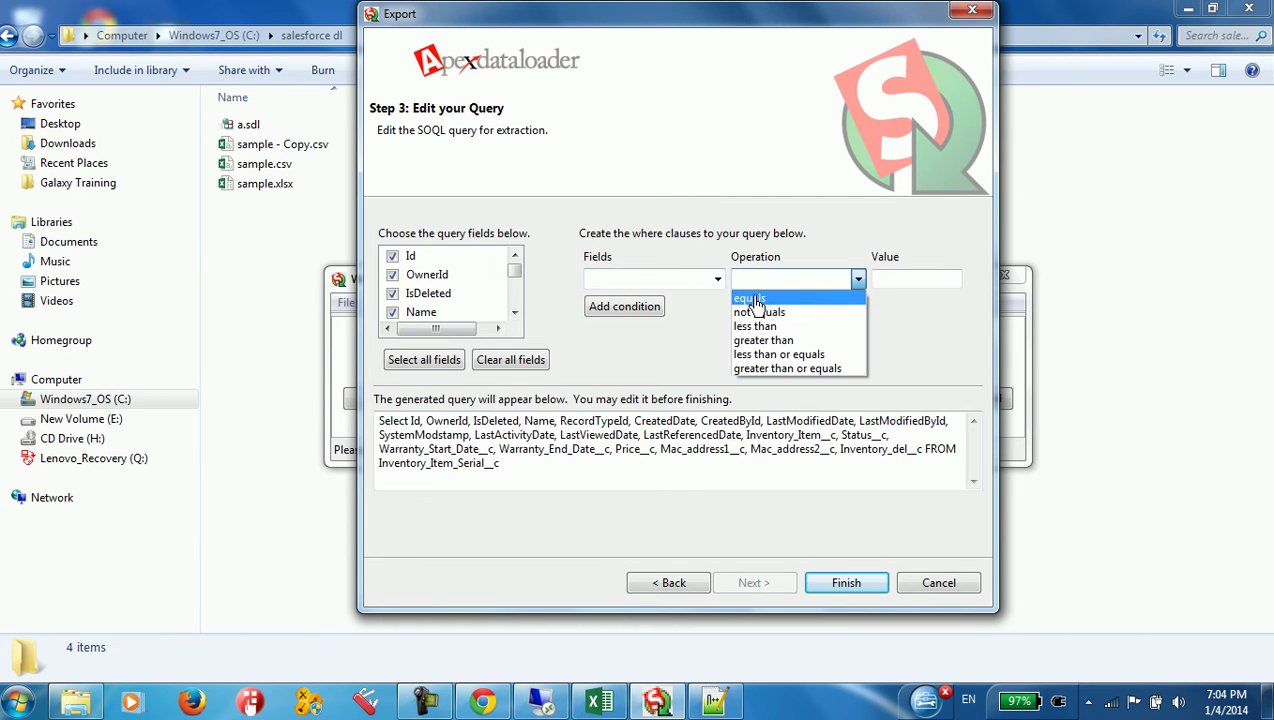
pyautogui.click(752, 299)
pyautogui.click(899, 283)
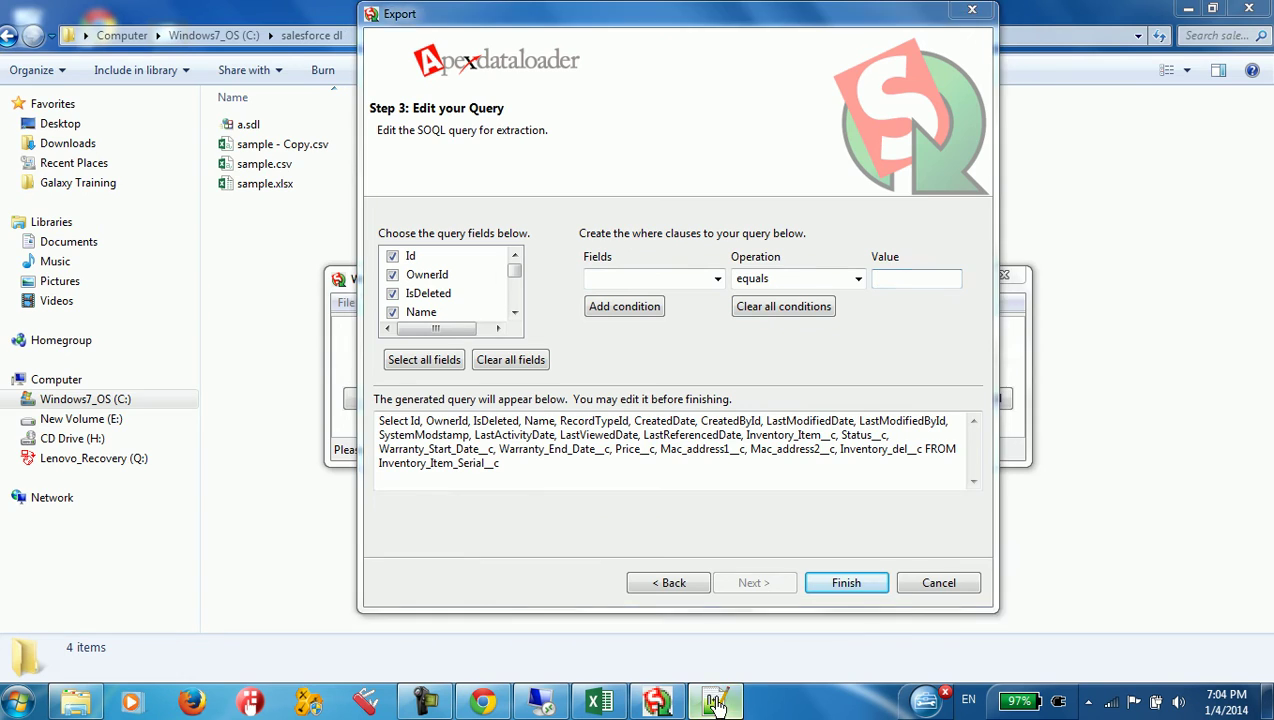
pyautogui.click(715, 703)
pyautogui.doubleClick(190, 110)
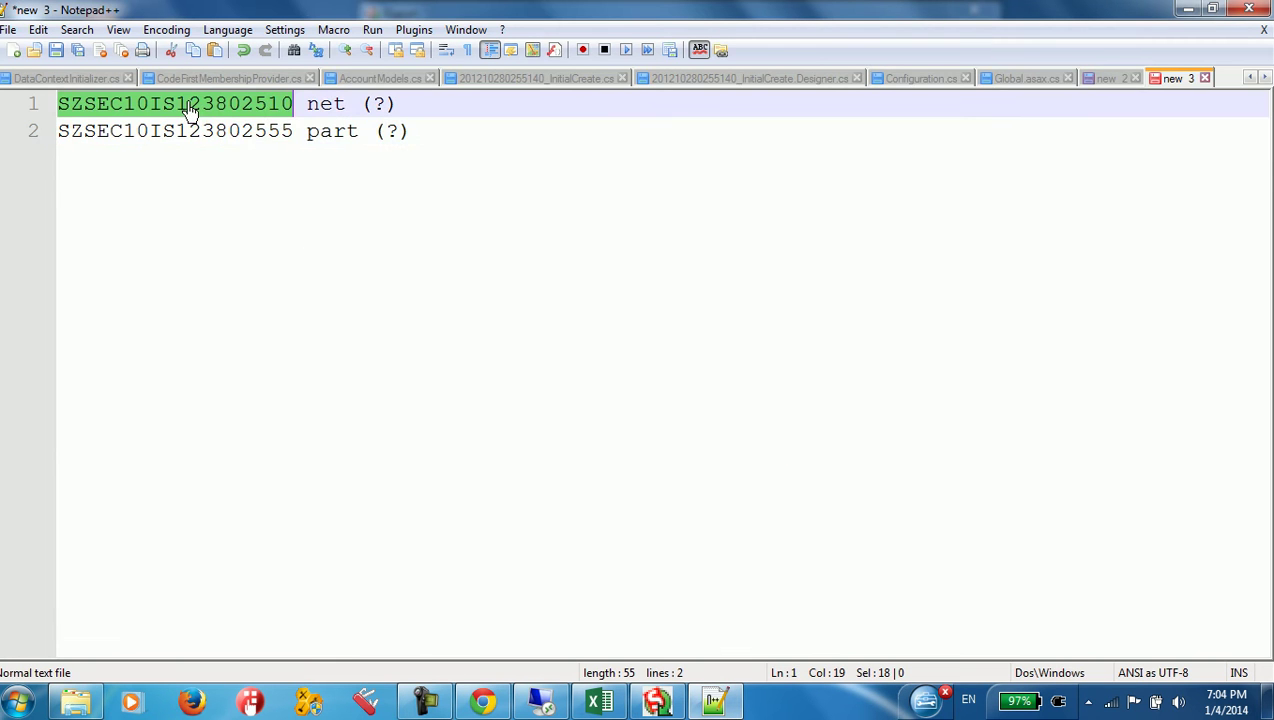
pyautogui.hotkey('ctrl', 'c')
pyautogui.click(742, 708)
pyautogui.hotkey('ctrl', 'v')
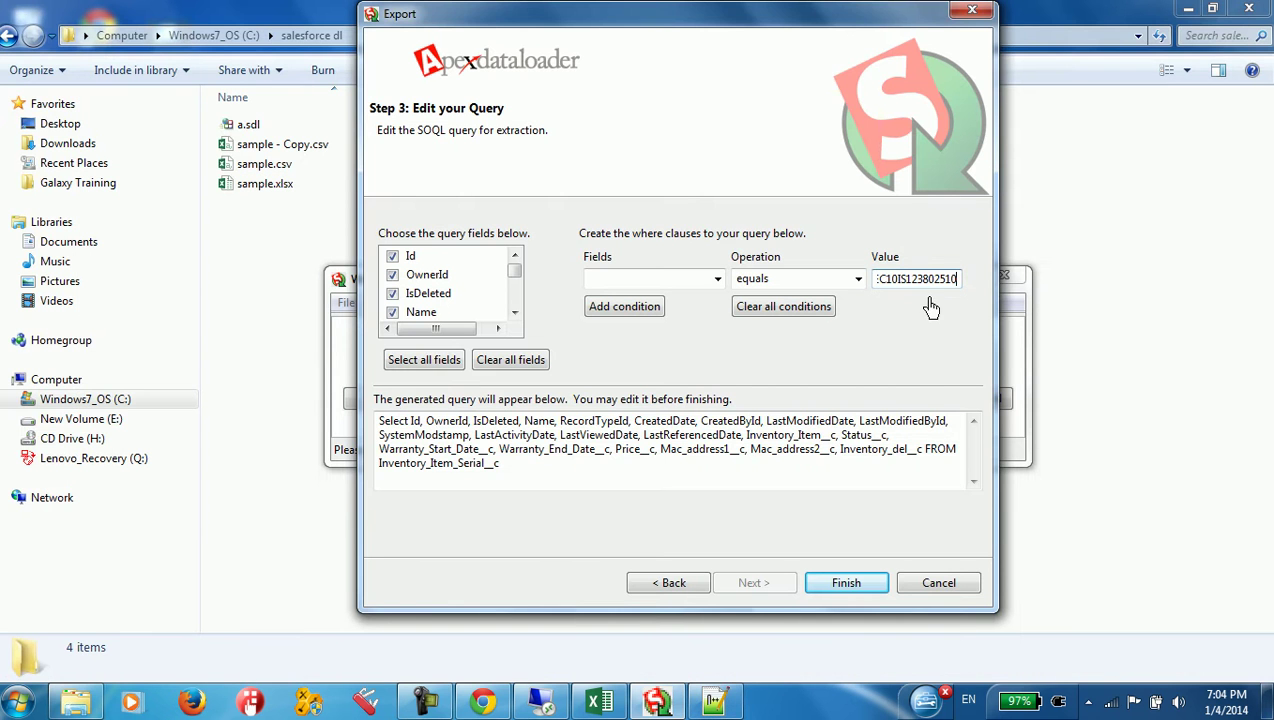
# Step: Filter on Name equals that serial and append the condition to the query
pyautogui.click(716, 281)
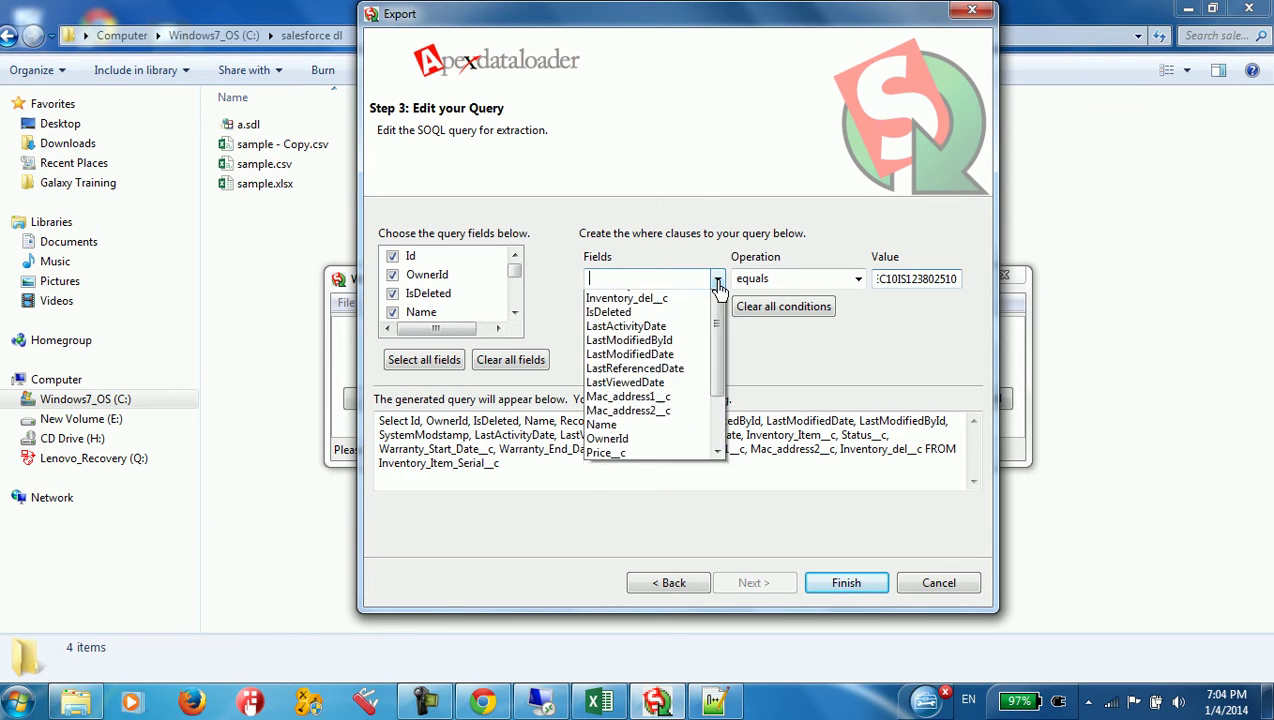
pyautogui.click(628, 484)
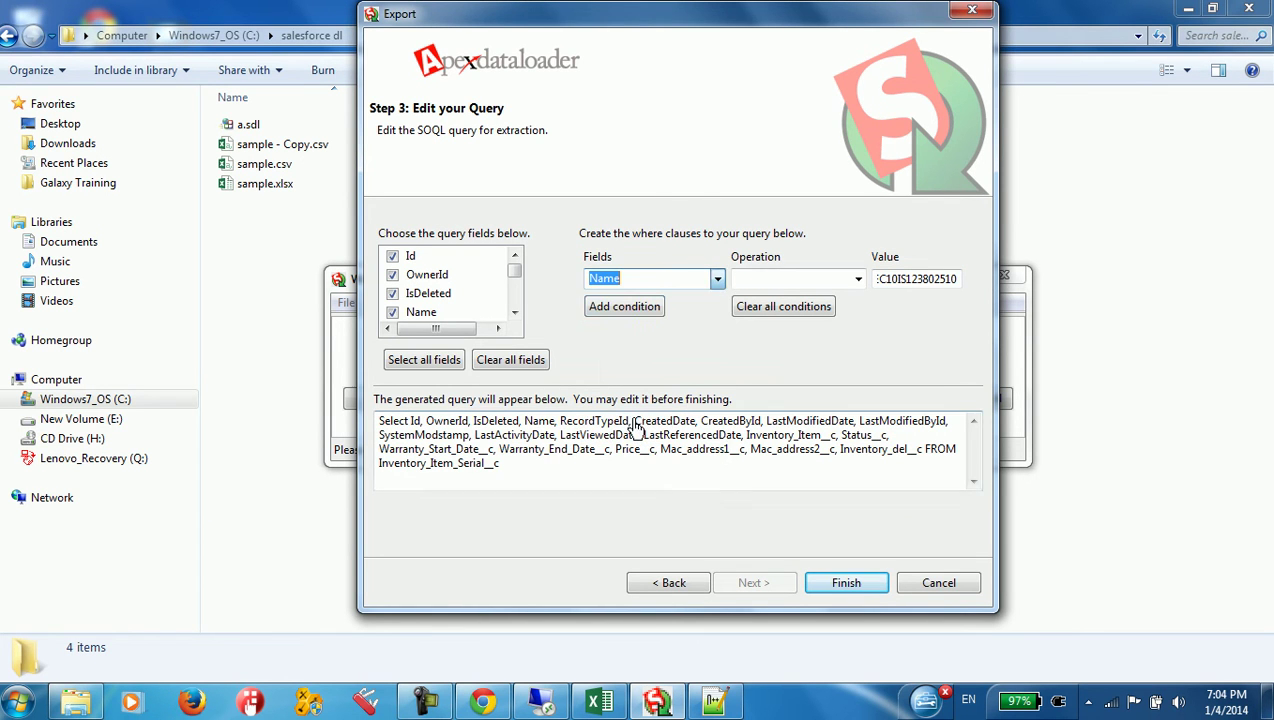
pyautogui.click(848, 284)
pyautogui.click(752, 298)
pyautogui.click(622, 306)
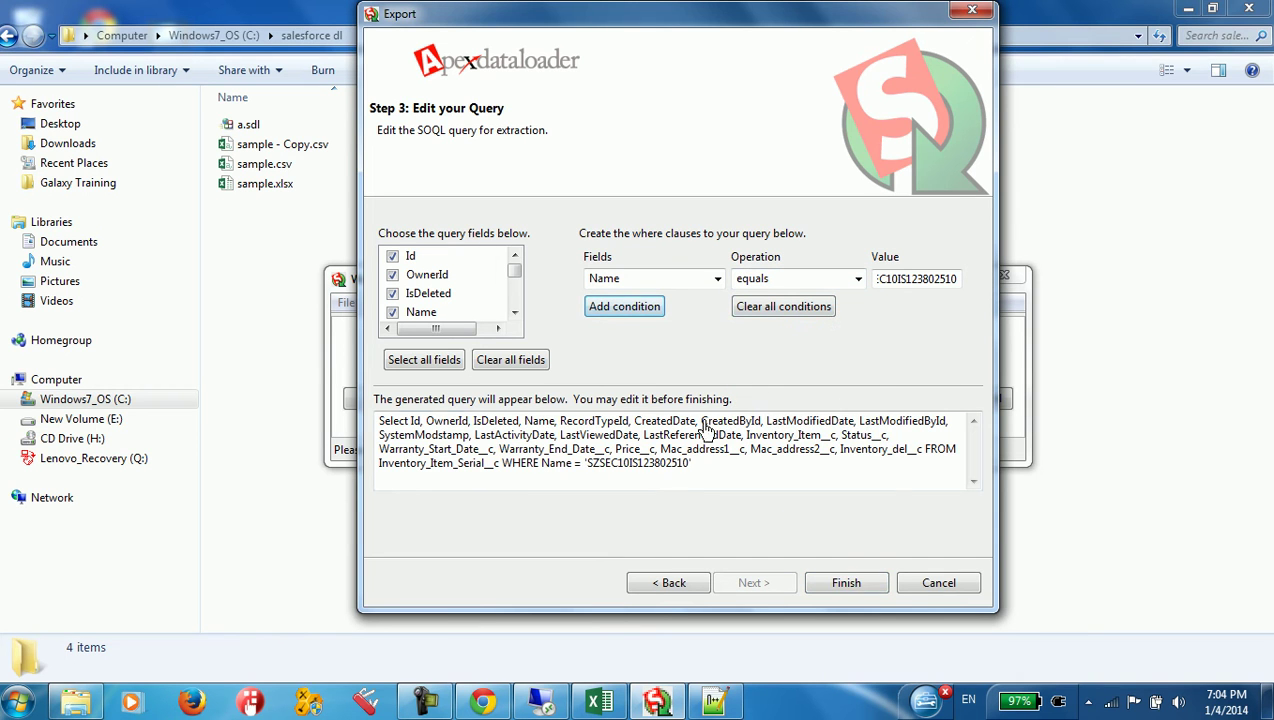
# Step: Change the query's trailing 'and' to 'or' and paste a duplicate Name condition after it
pyautogui.click(576, 474)
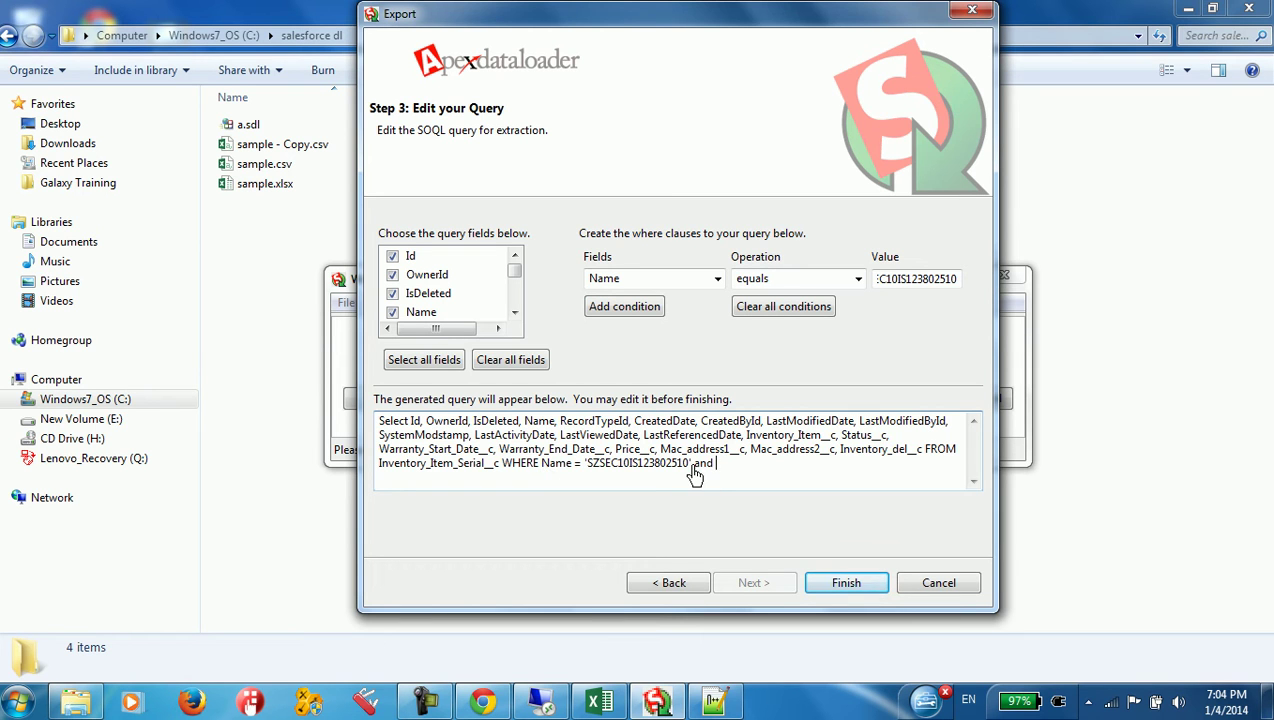
pyautogui.moveTo(697, 474); pyautogui.dragTo(714, 474)
pyautogui.write('or')
pyautogui.moveTo(544, 474); pyautogui.dragTo(670, 470)
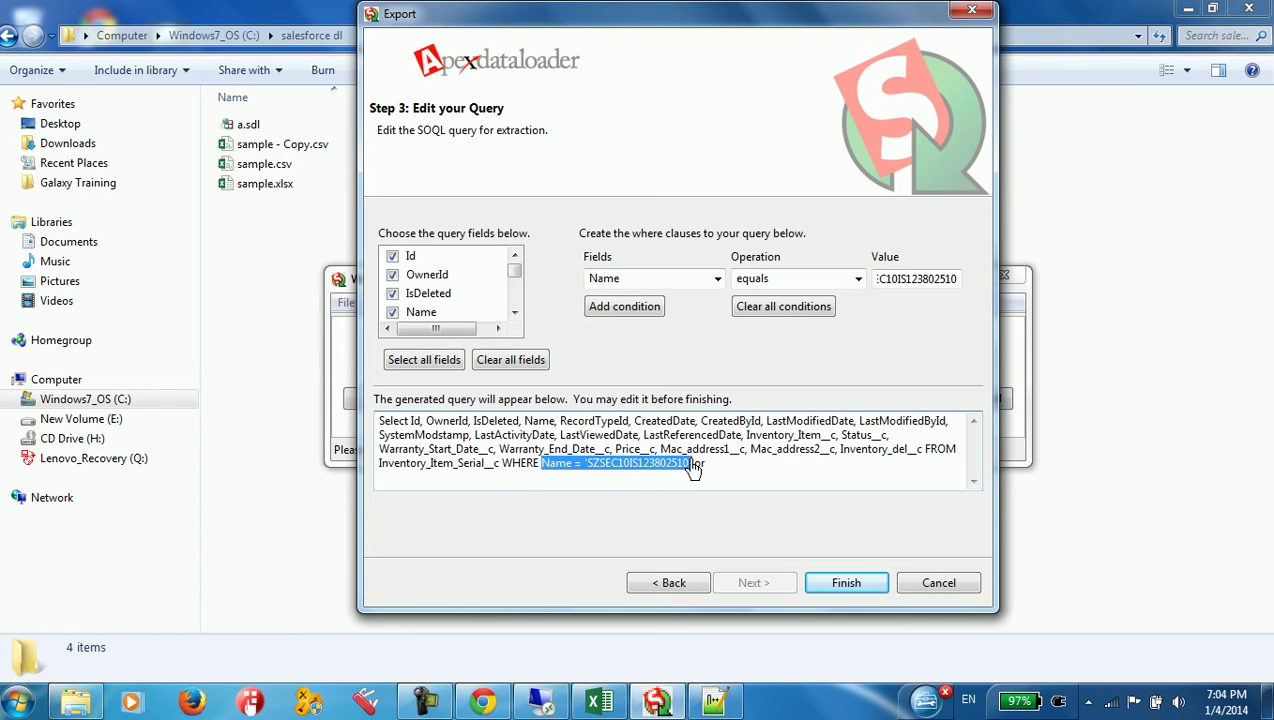
pyautogui.click(748, 477)
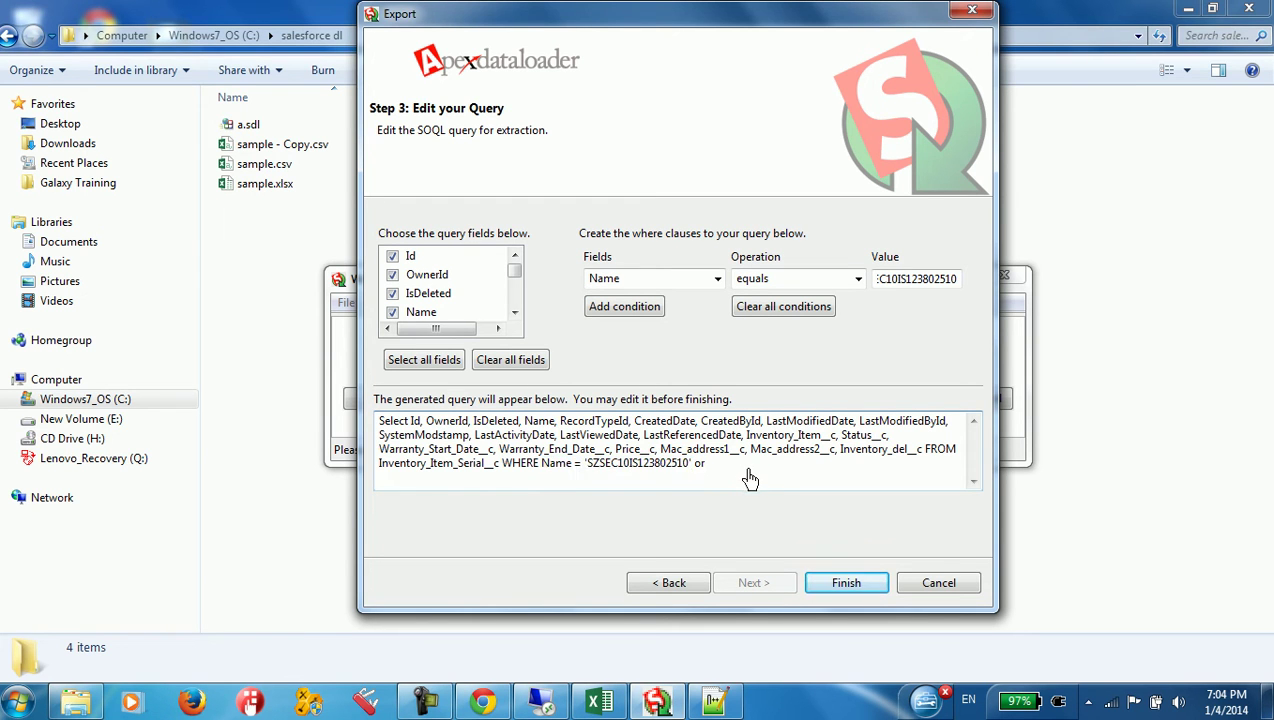
pyautogui.hotkey('ctrl', 'v')
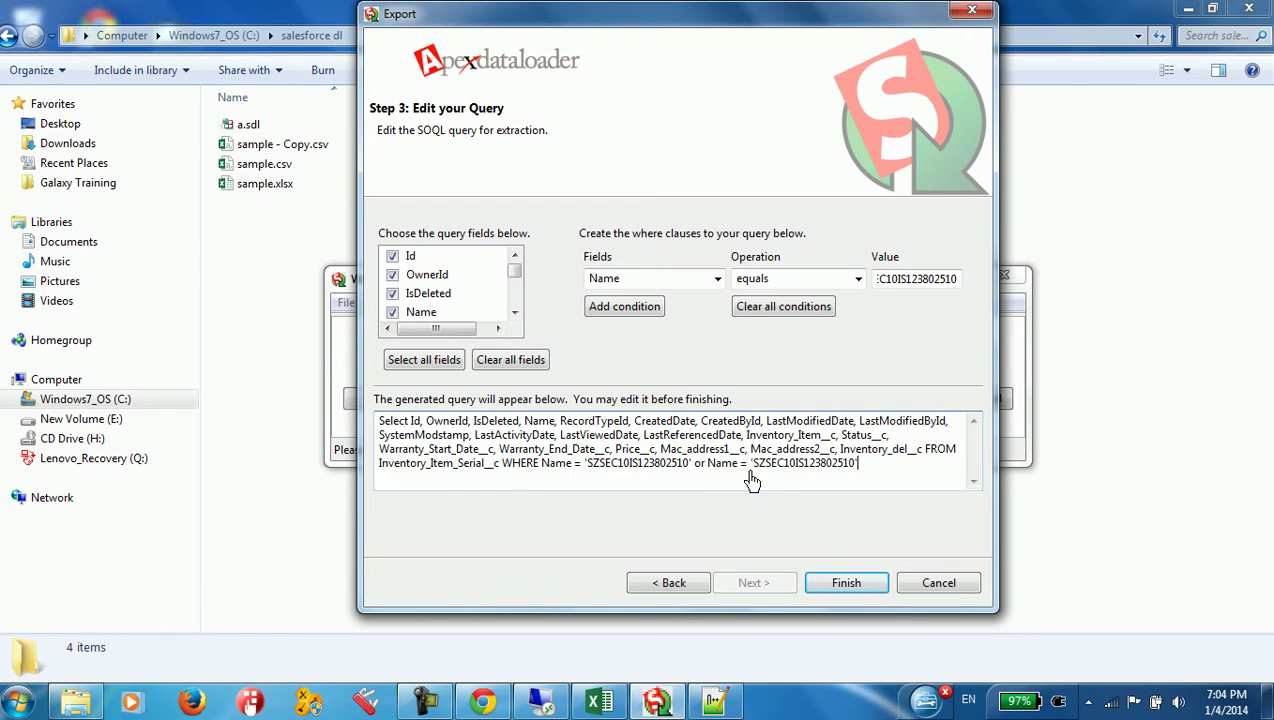
pyautogui.click(714, 701)
# Step: Replace the second Name value in the query with SZSEC10IS123802555 copied from the note
pyautogui.doubleClick(241, 136)
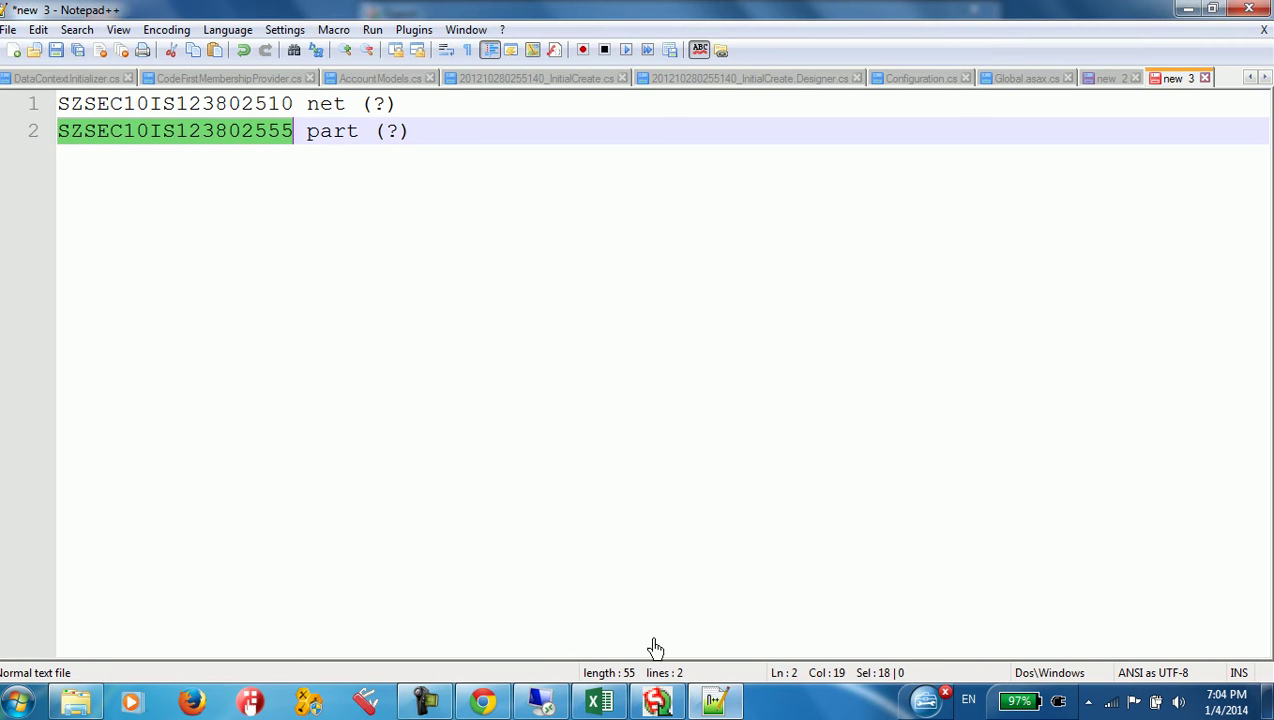
pyautogui.click(714, 701)
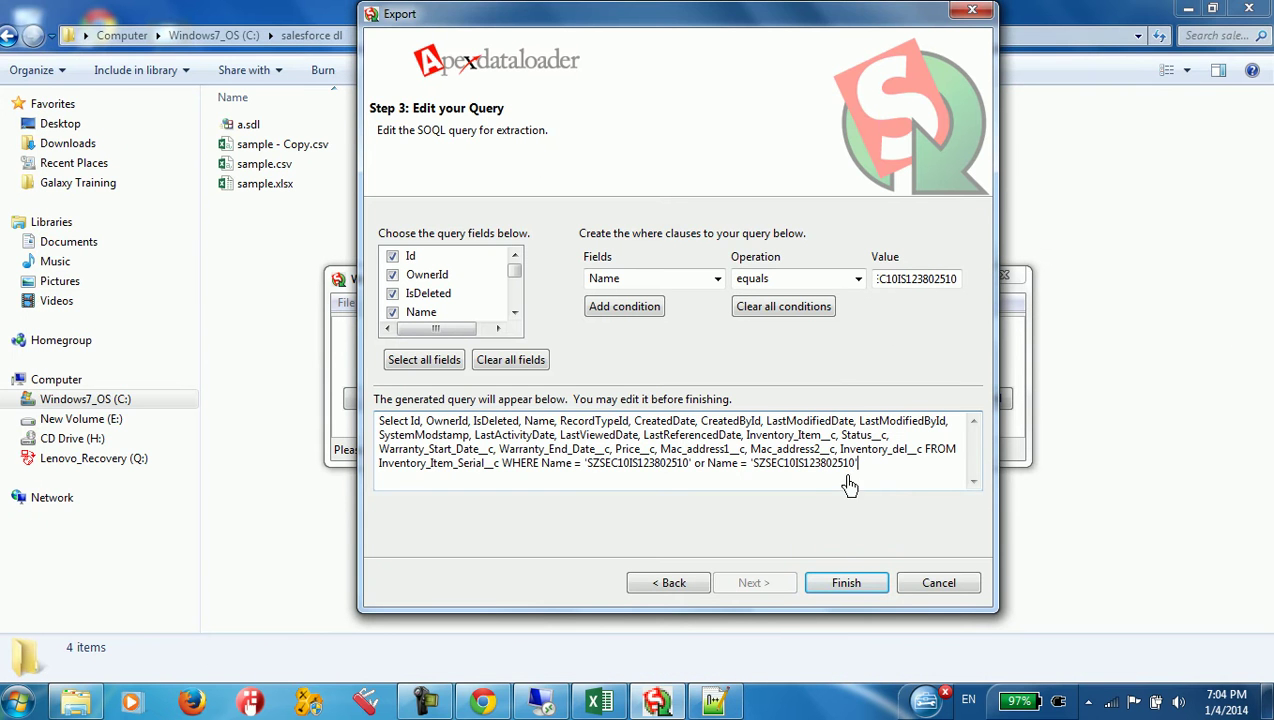
pyautogui.doubleClick(805, 470)
pyautogui.hotkey('ctrl', 'v')
pyautogui.moveTo(855, 474); pyautogui.dragTo(770, 472)
pyautogui.hotkey('ctrl', 'v')
# Step: Compare the digits of both serials in the note against the edited query
pyautogui.click(714, 703)
pyautogui.moveTo(230, 104); pyautogui.dragTo(287, 110)
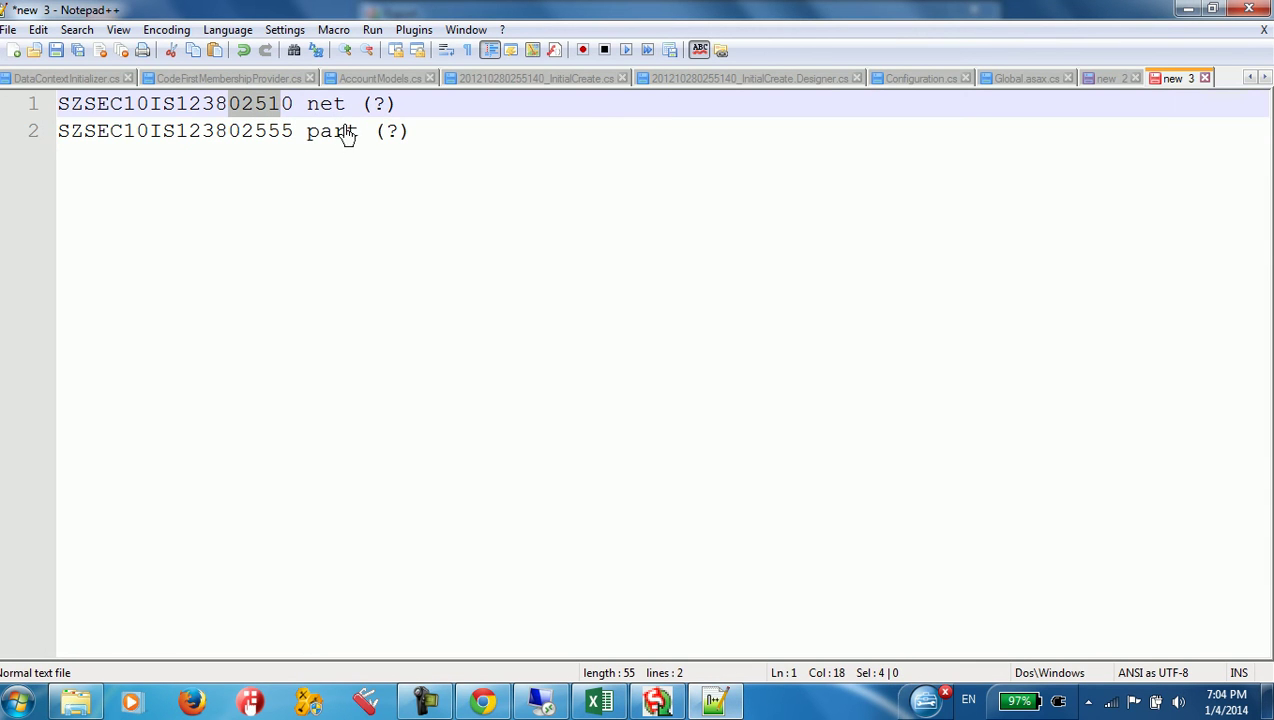
pyautogui.click(266, 134)
pyautogui.moveTo(253, 145); pyautogui.dragTo(281, 140)
pyautogui.click(714, 700)
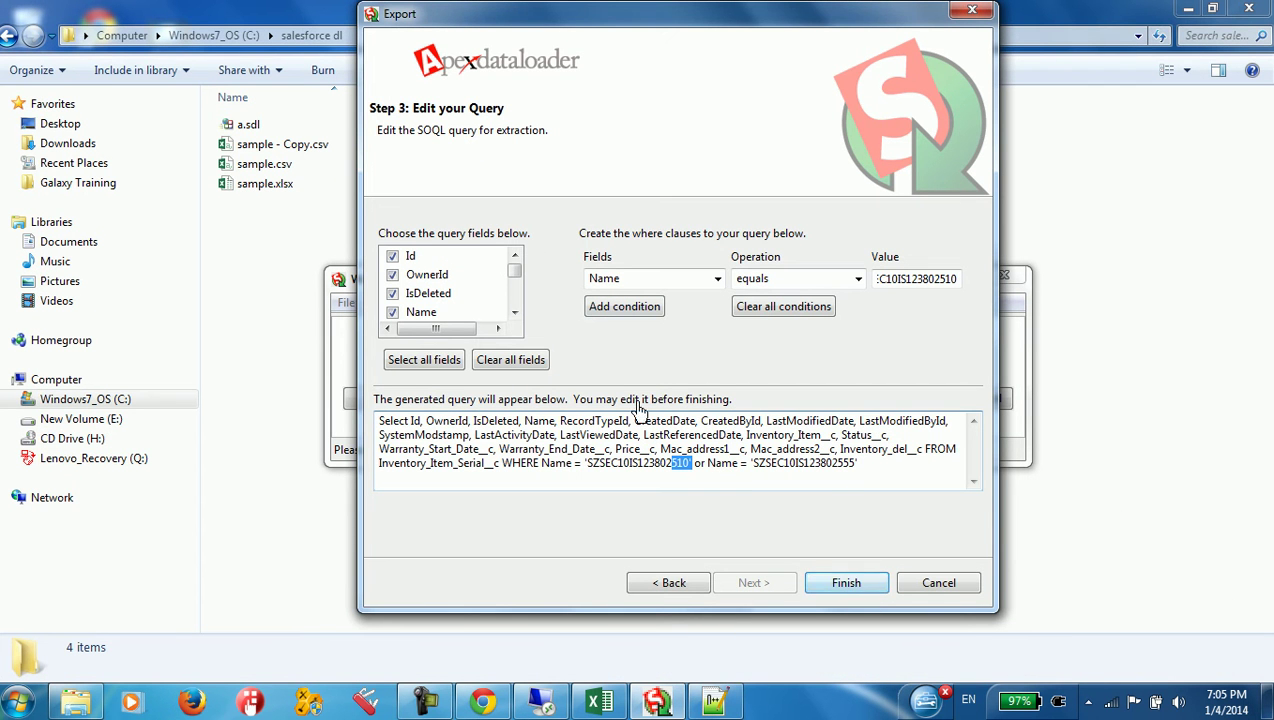
# Step: Run the export with the edited query and open the resulting extract.csv in Excel
pyautogui.click(846, 584)
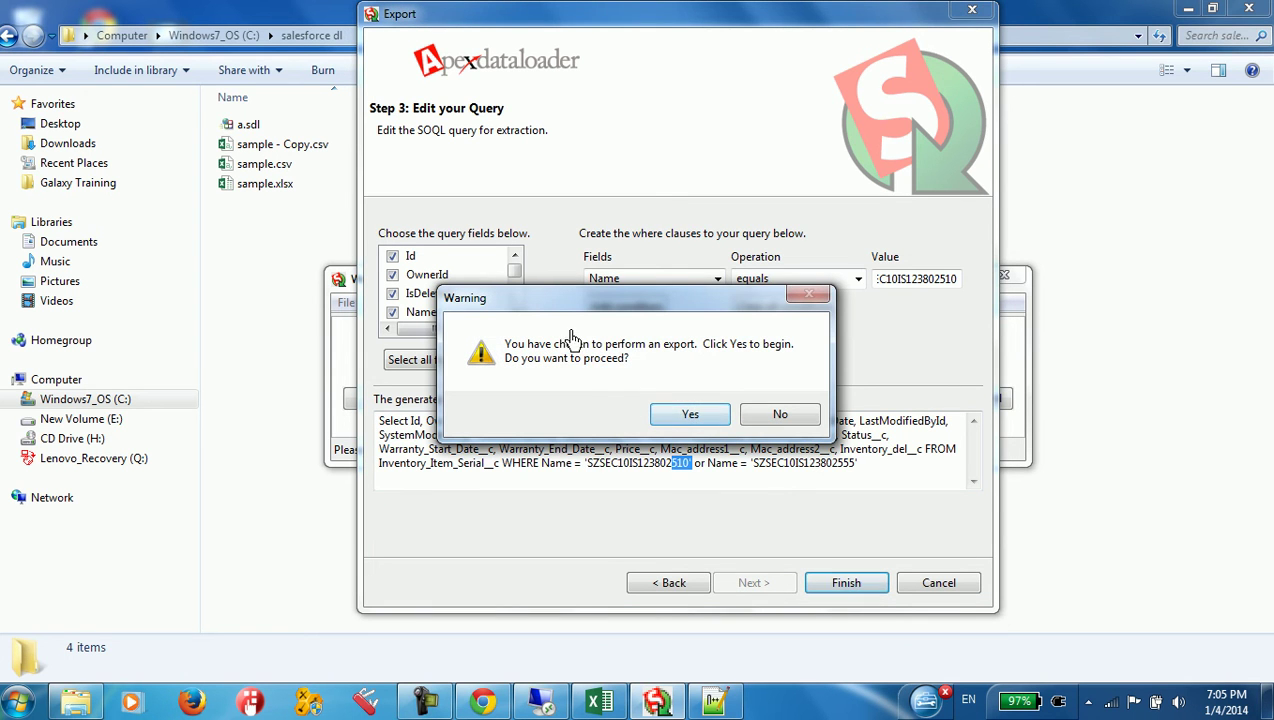
pyautogui.click(690, 412)
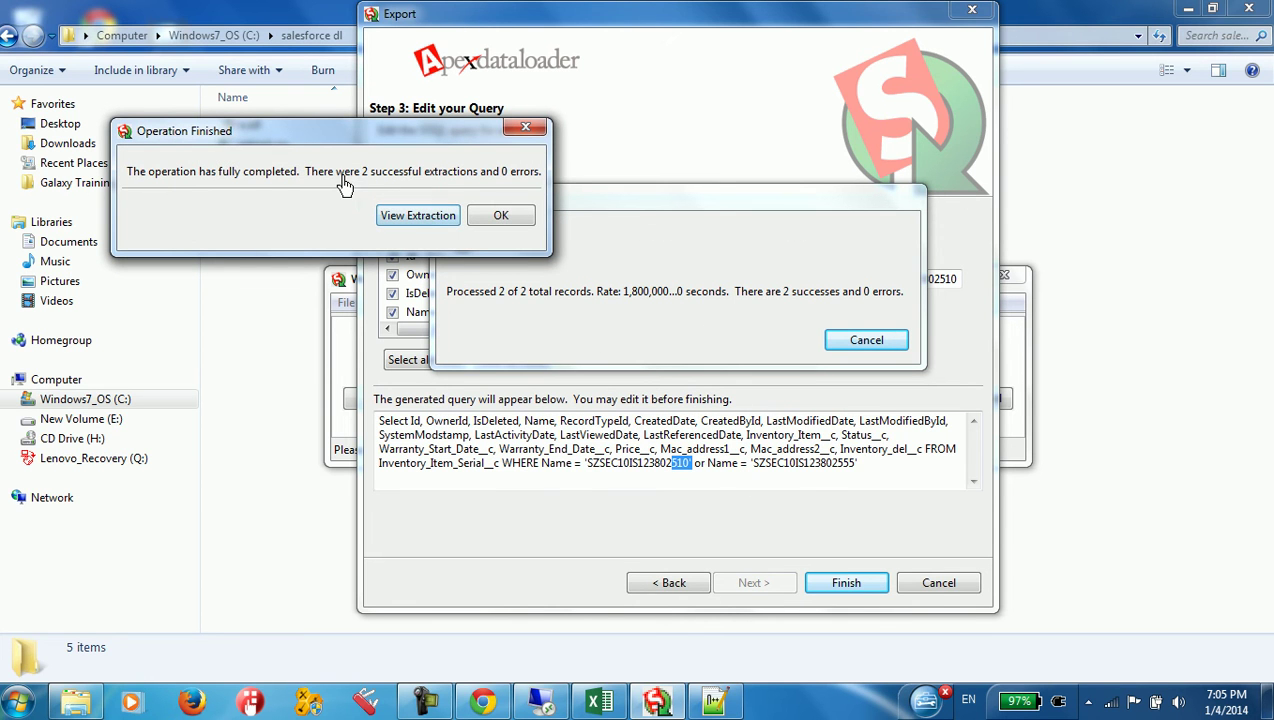
pyautogui.click(501, 222)
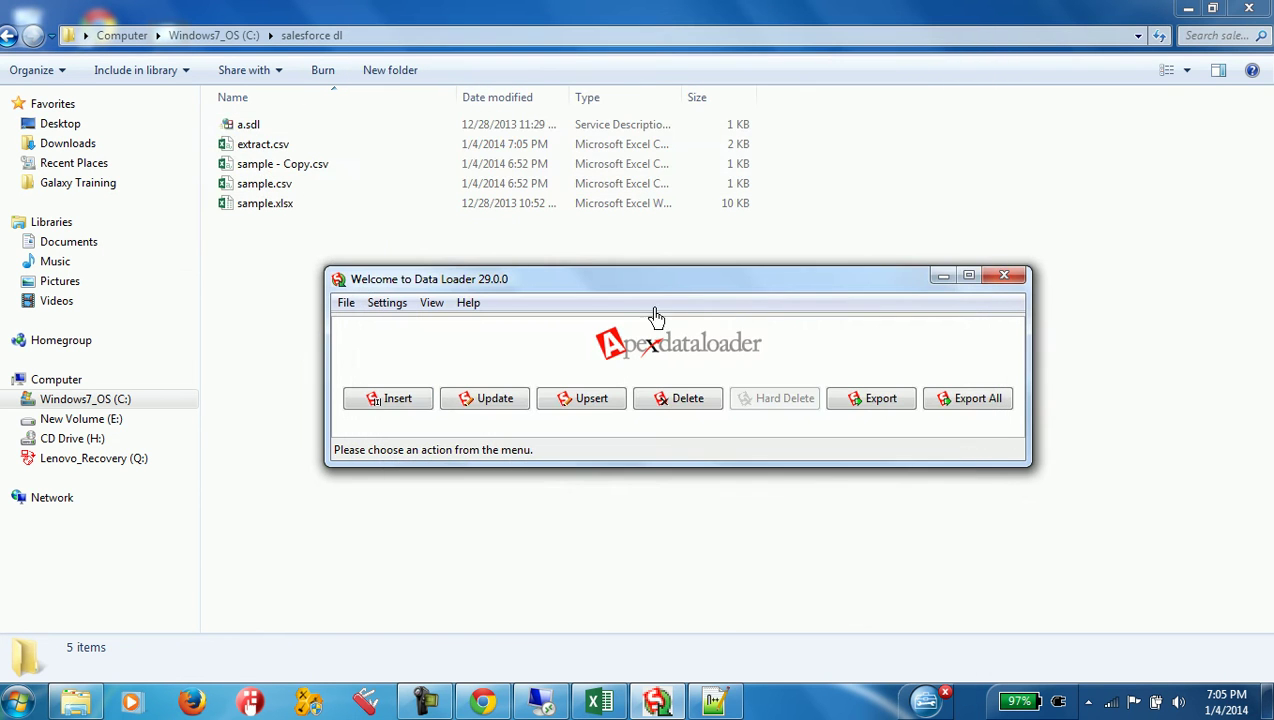
pyautogui.click(290, 146)
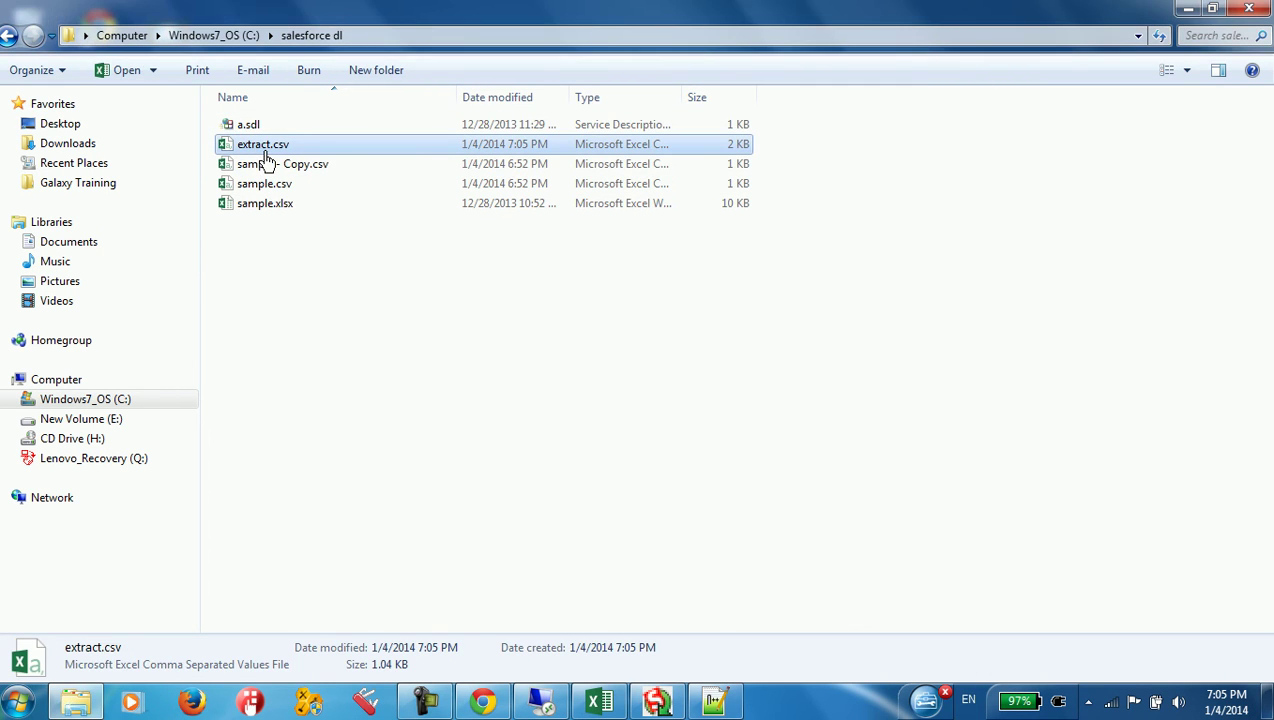
pyautogui.doubleClick(313, 148)
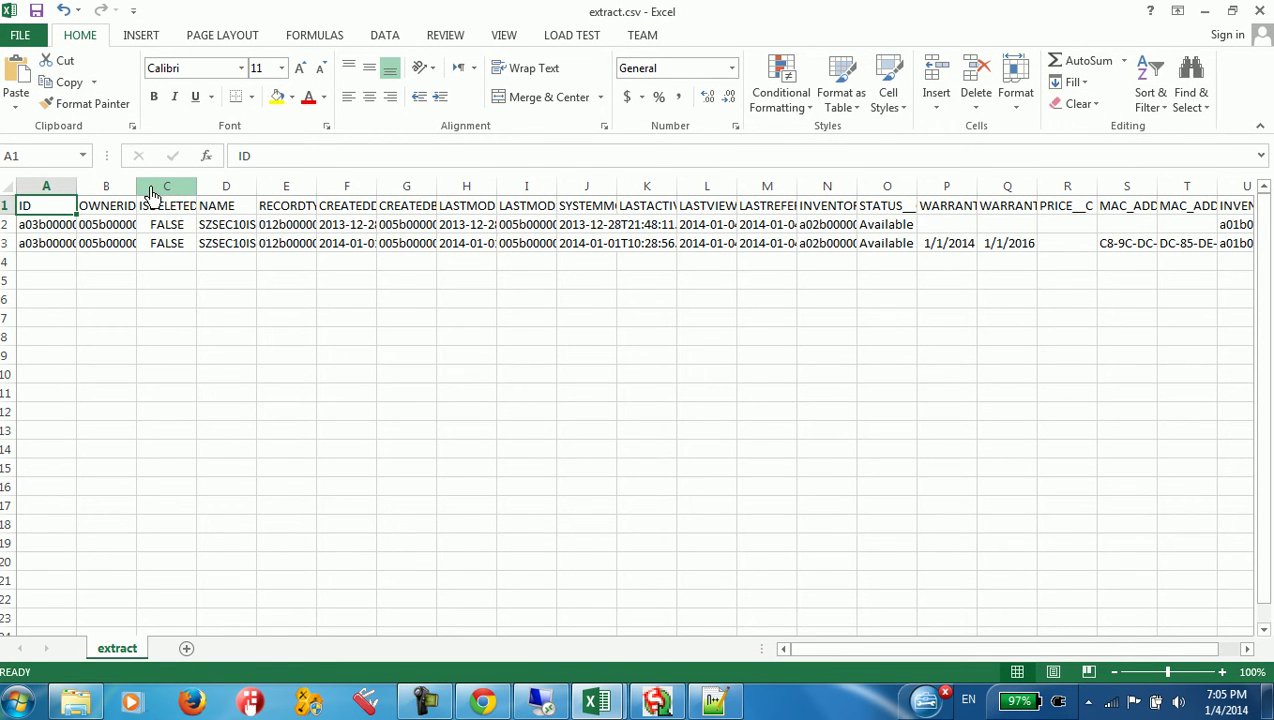
# Step: Widen columns A and E and inspect the record type ID in E2
pyautogui.moveTo(83, 192); pyautogui.dragTo(390, 186)
pyautogui.moveTo(510, 188); pyautogui.dragTo(634, 190)
pyautogui.click(530, 205)
pyautogui.press('Down')
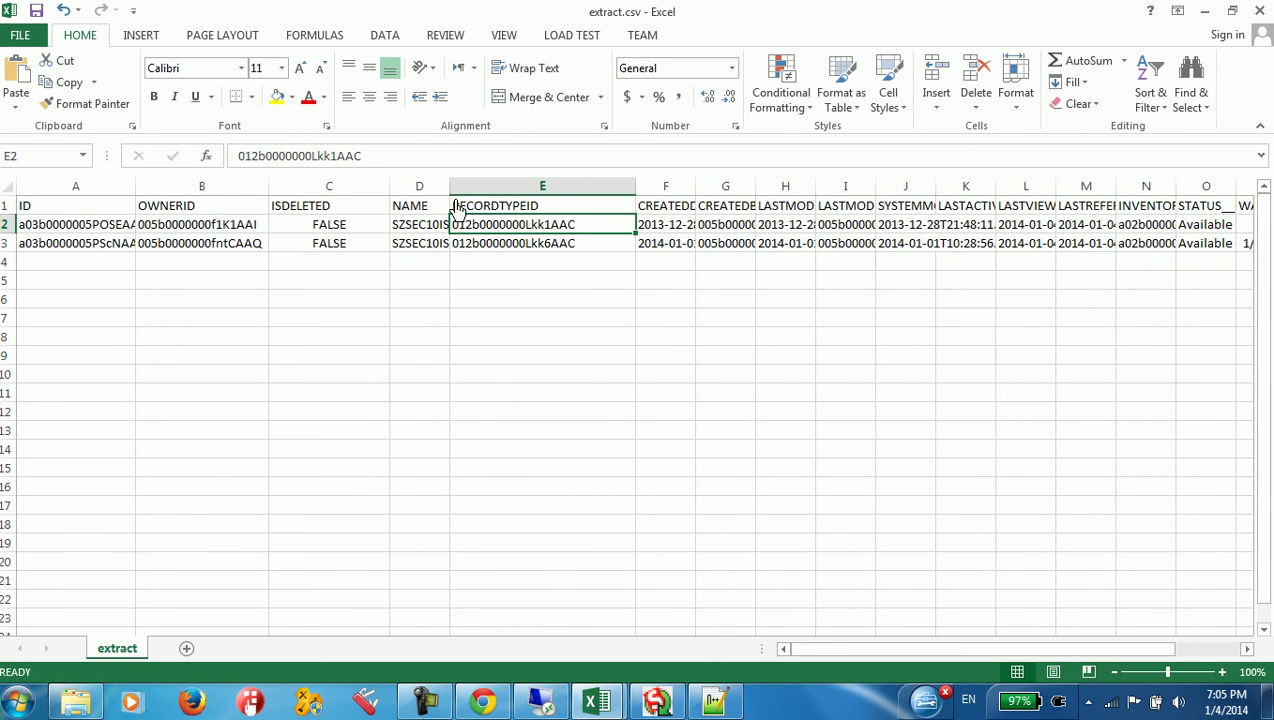
pyautogui.press('F2')
pyautogui.moveTo(592, 233); pyautogui.dragTo(345, 230)
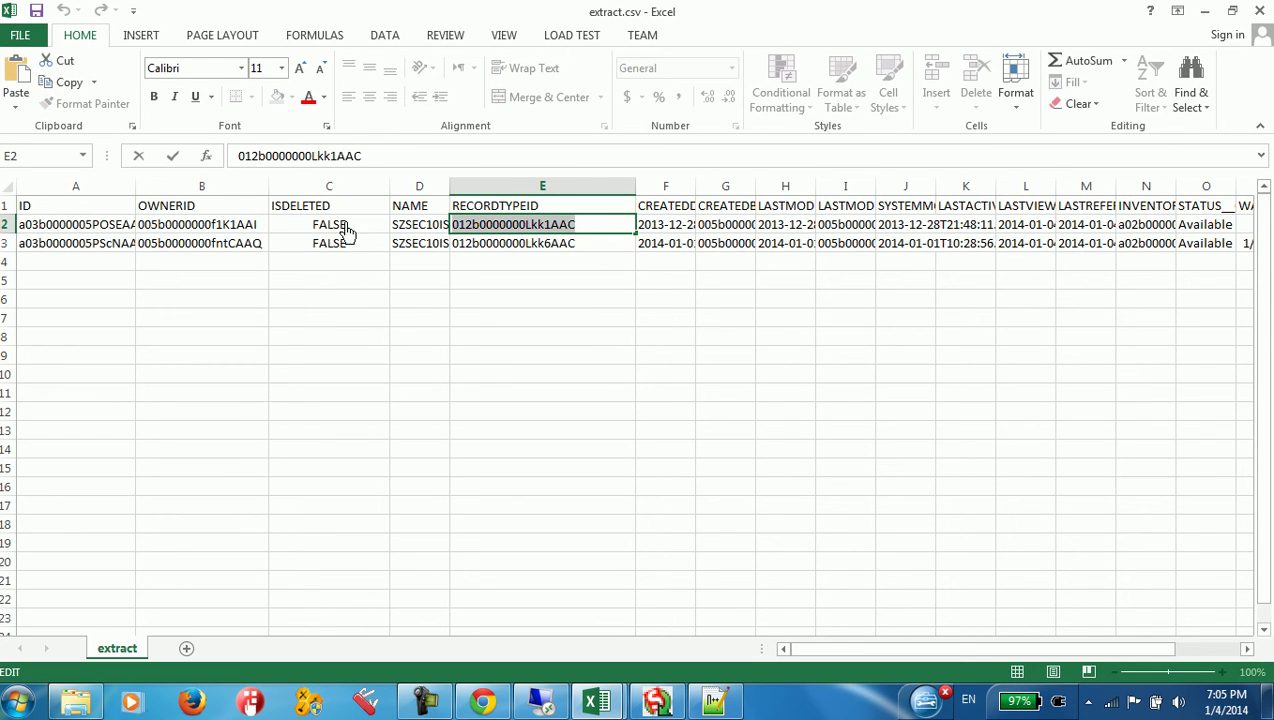
pyautogui.click(180, 188)
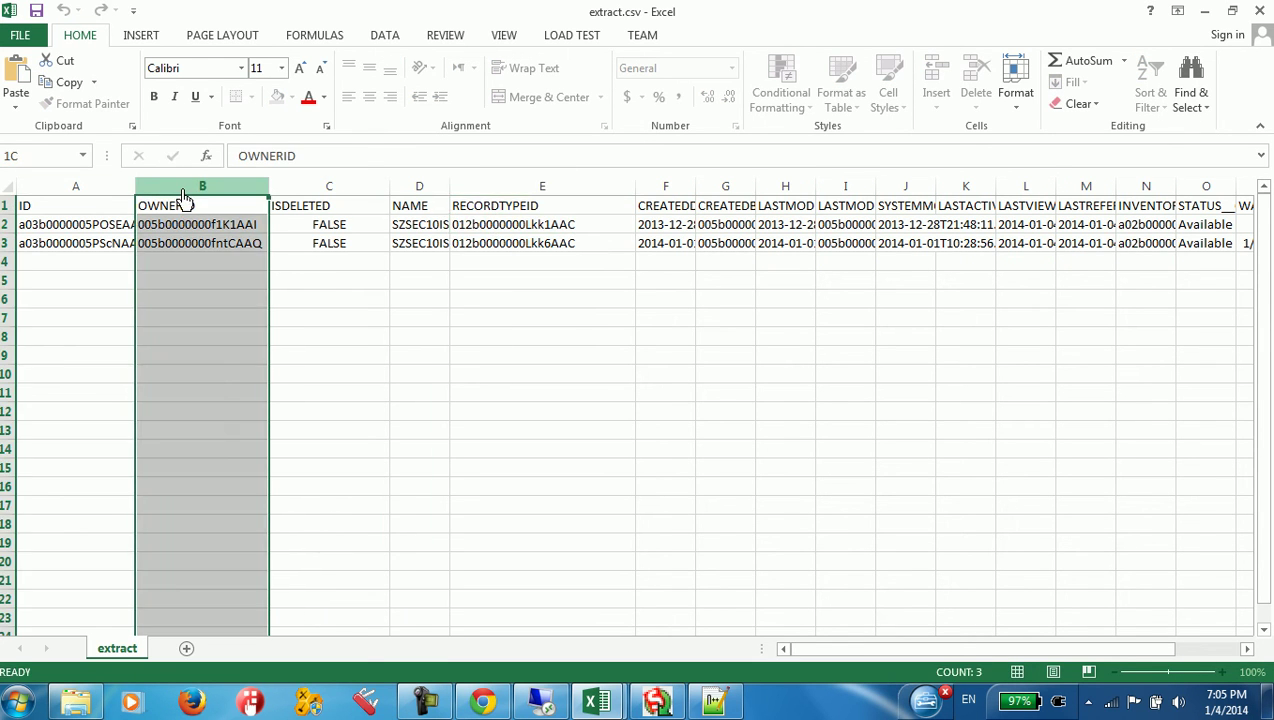
pyautogui.click(456, 233)
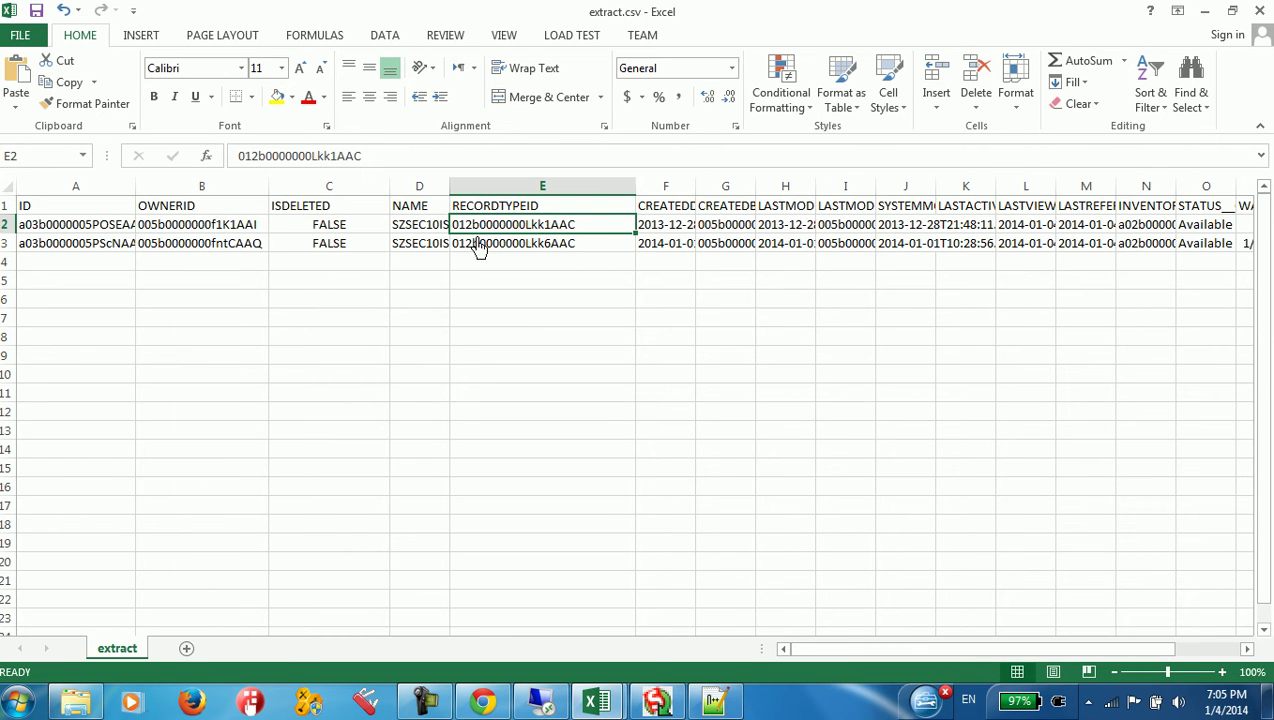
# Step: Check the E3 record type ID, then copy serial SZSEC10IS123802510 from the note to search for it
pyautogui.click(714, 701)
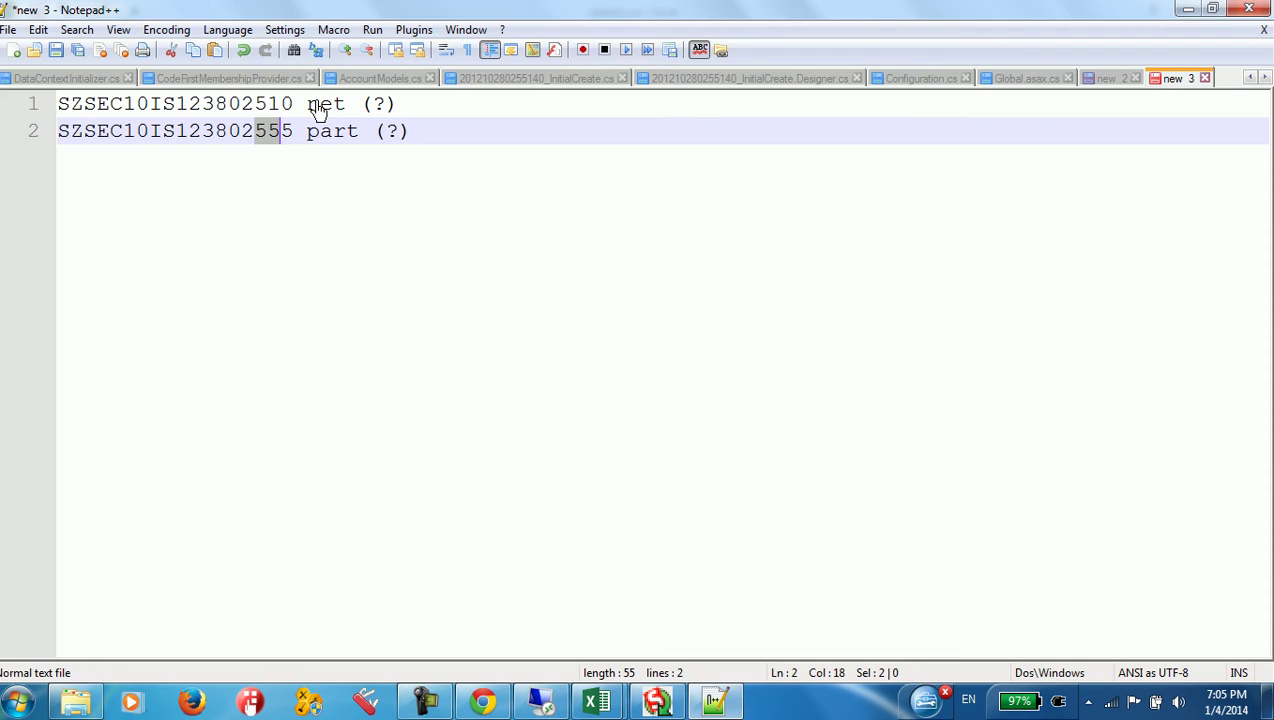
pyautogui.hotkey('alt', 'Tab')
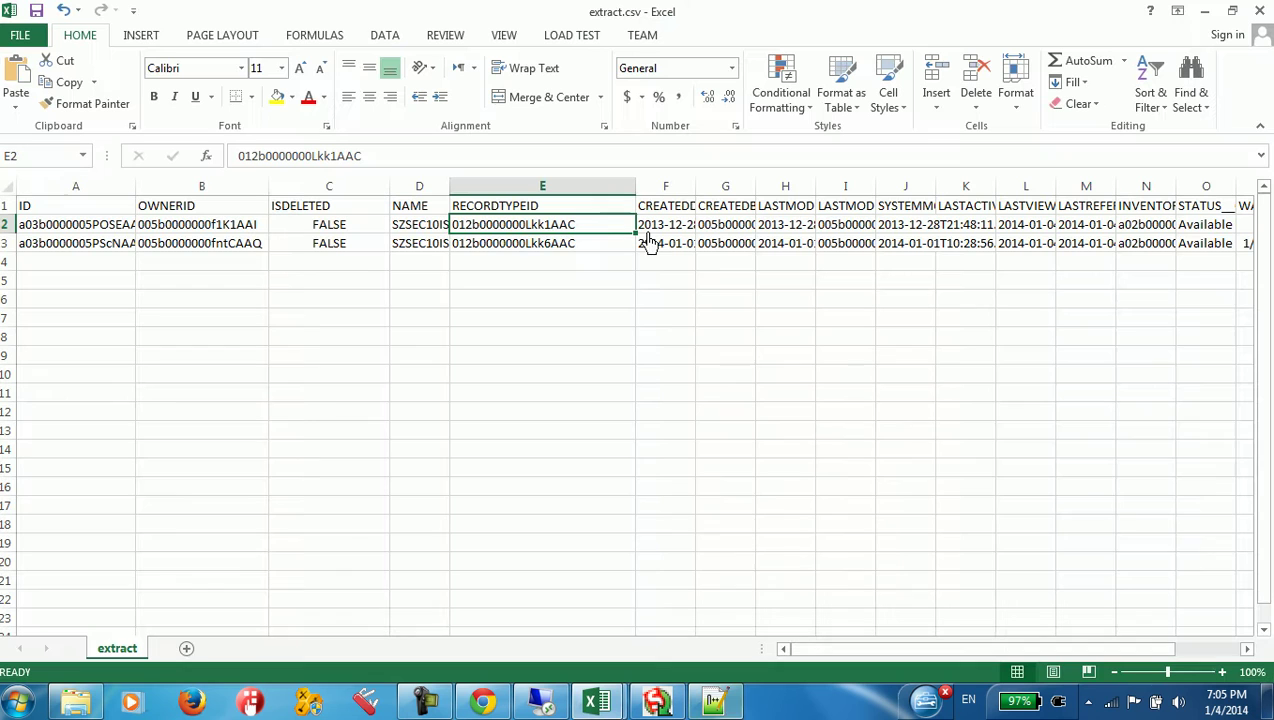
pyautogui.click(563, 246)
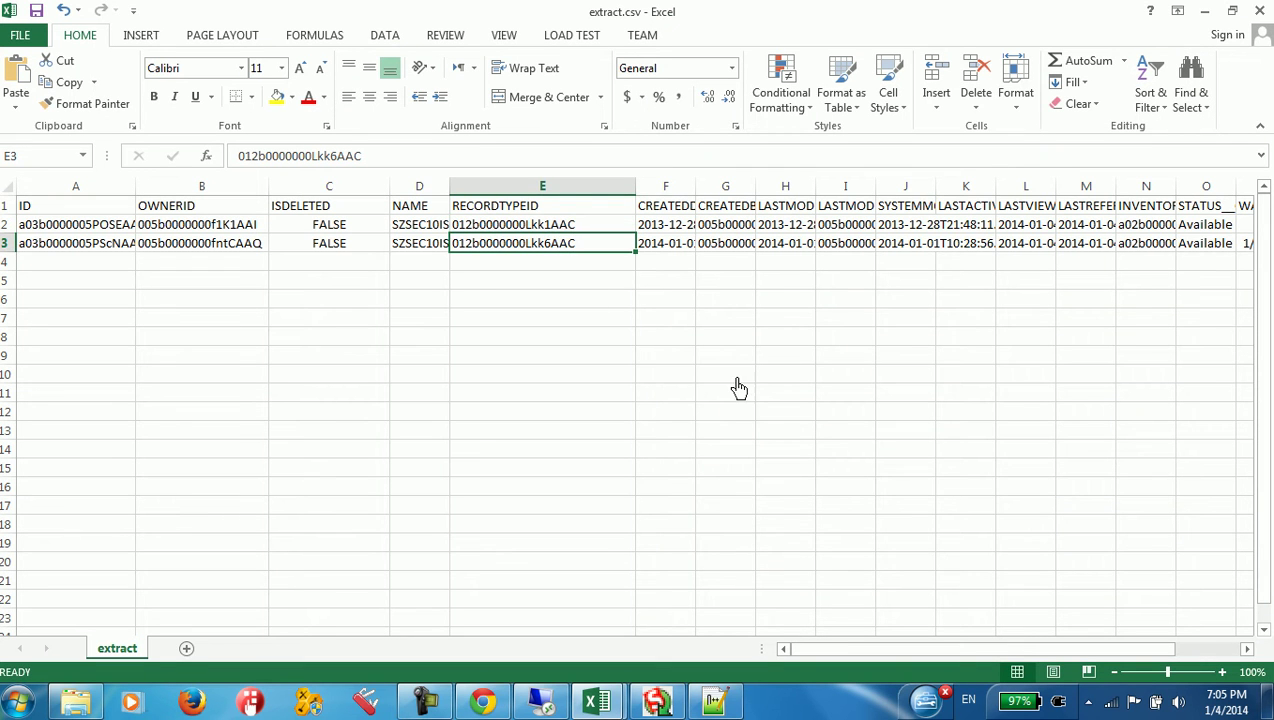
pyautogui.click(714, 700)
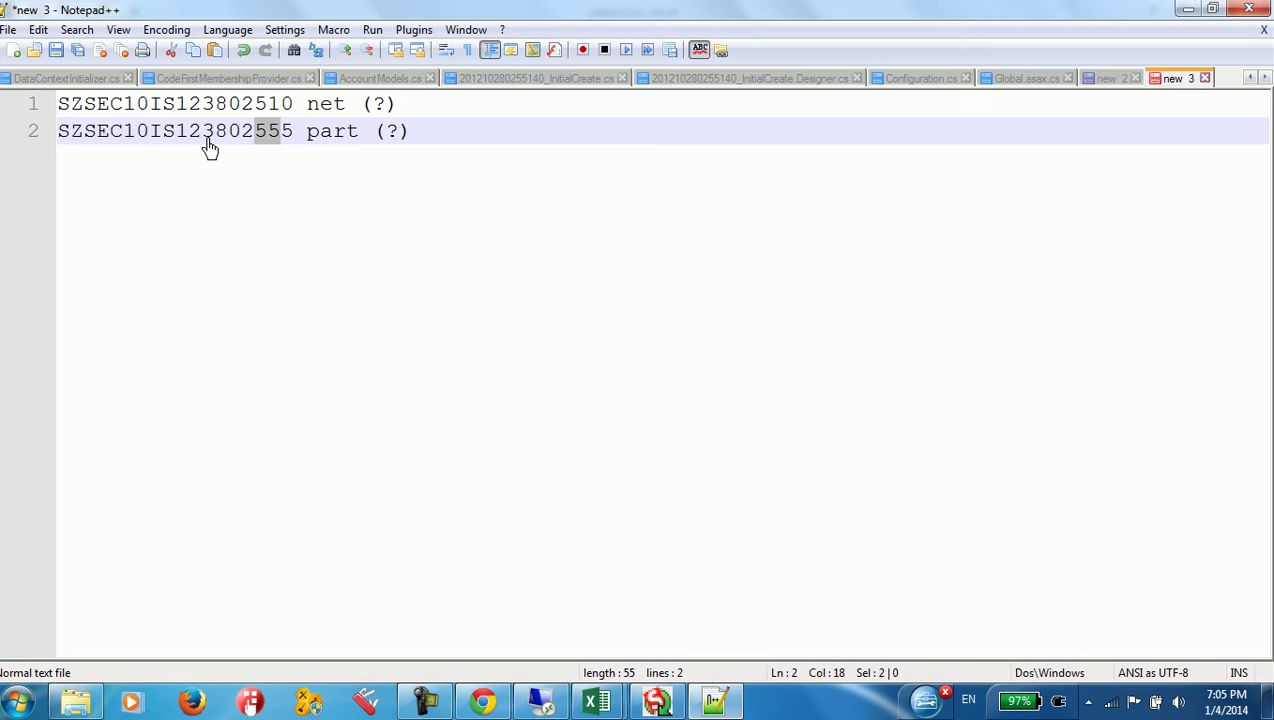
pyautogui.doubleClick(185, 114)
pyautogui.hotkey('ctrl', 'c')
pyautogui.click(714, 700)
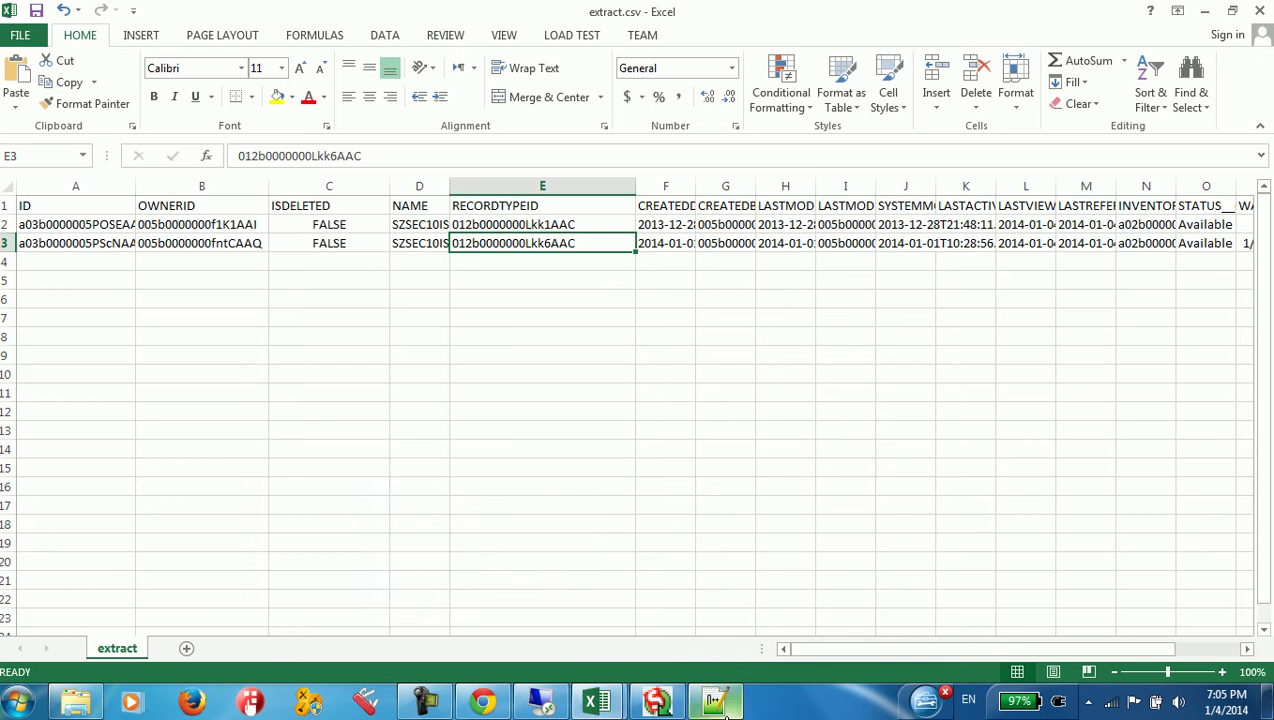
pyautogui.hotkey('ctrl', 'f')
# Step: Find serial SZSEC10IS123802510 in the extract and widen column D to read serial names
pyautogui.hotkey('ctrl', 'v')
pyautogui.click(537, 563)
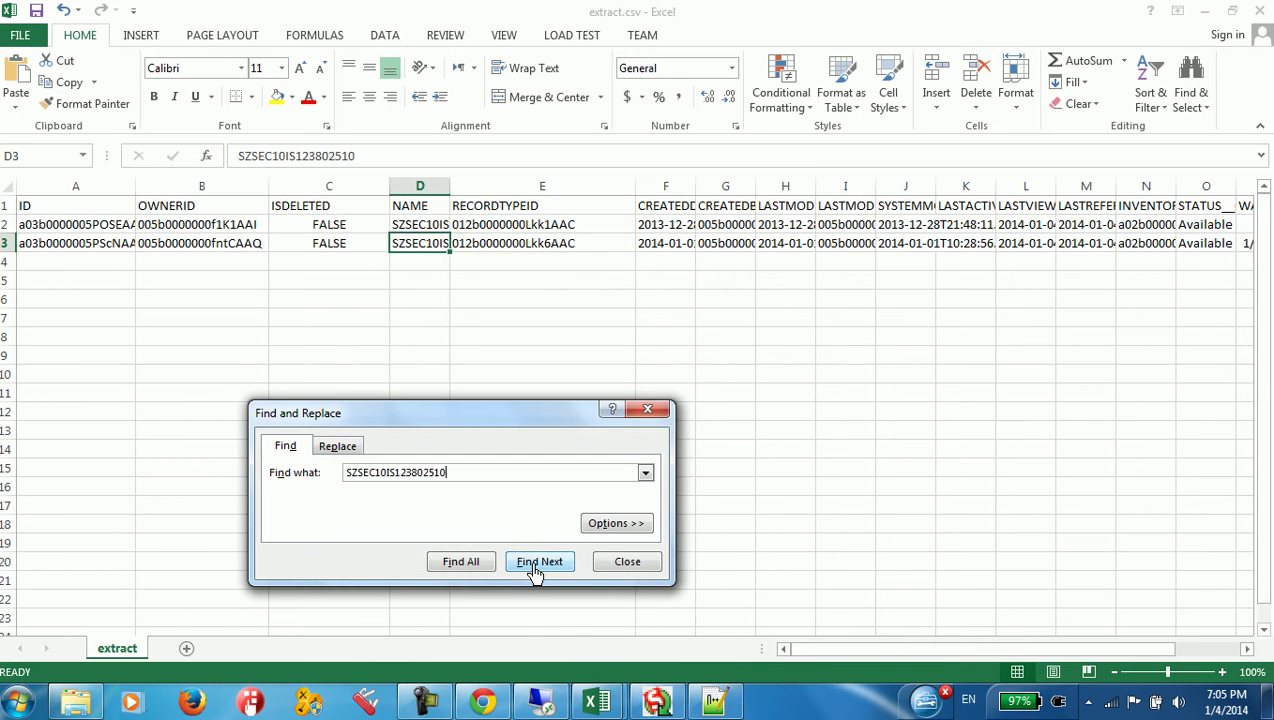
pyautogui.moveTo(450, 190); pyautogui.dragTo(626, 192)
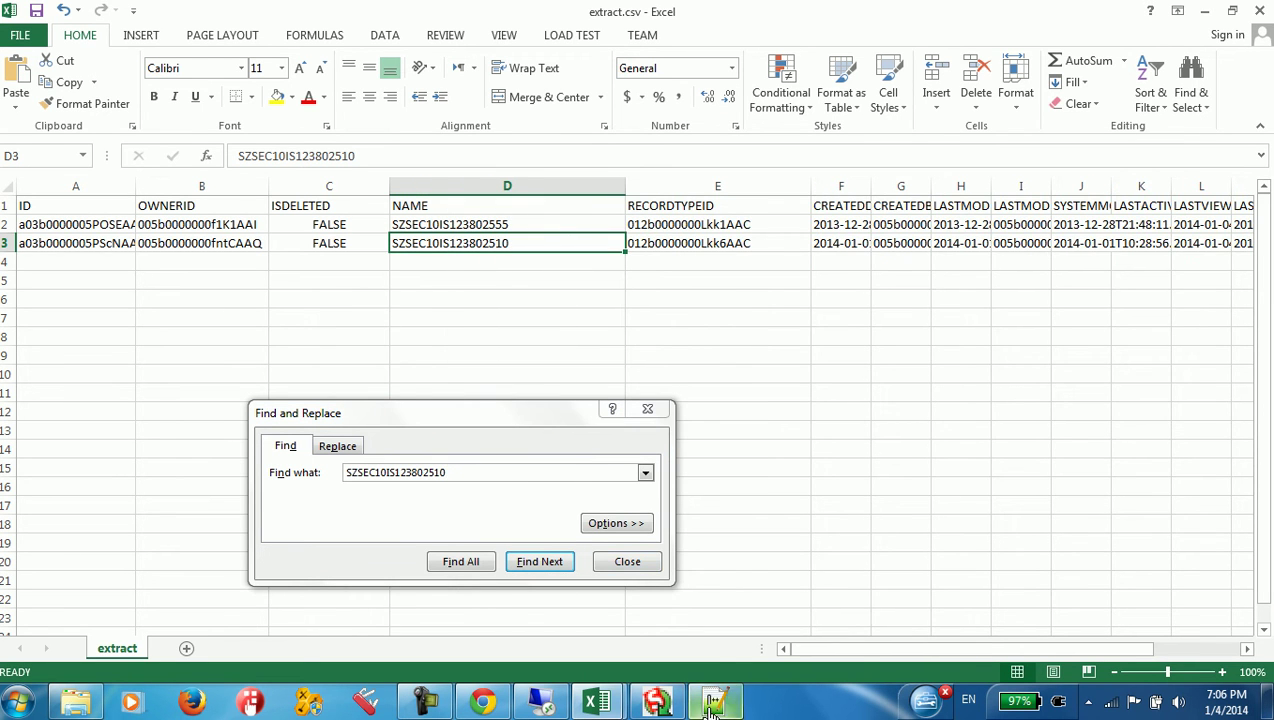
pyautogui.hotkey('alt', 'Tab')
pyautogui.doubleClick(327, 105)
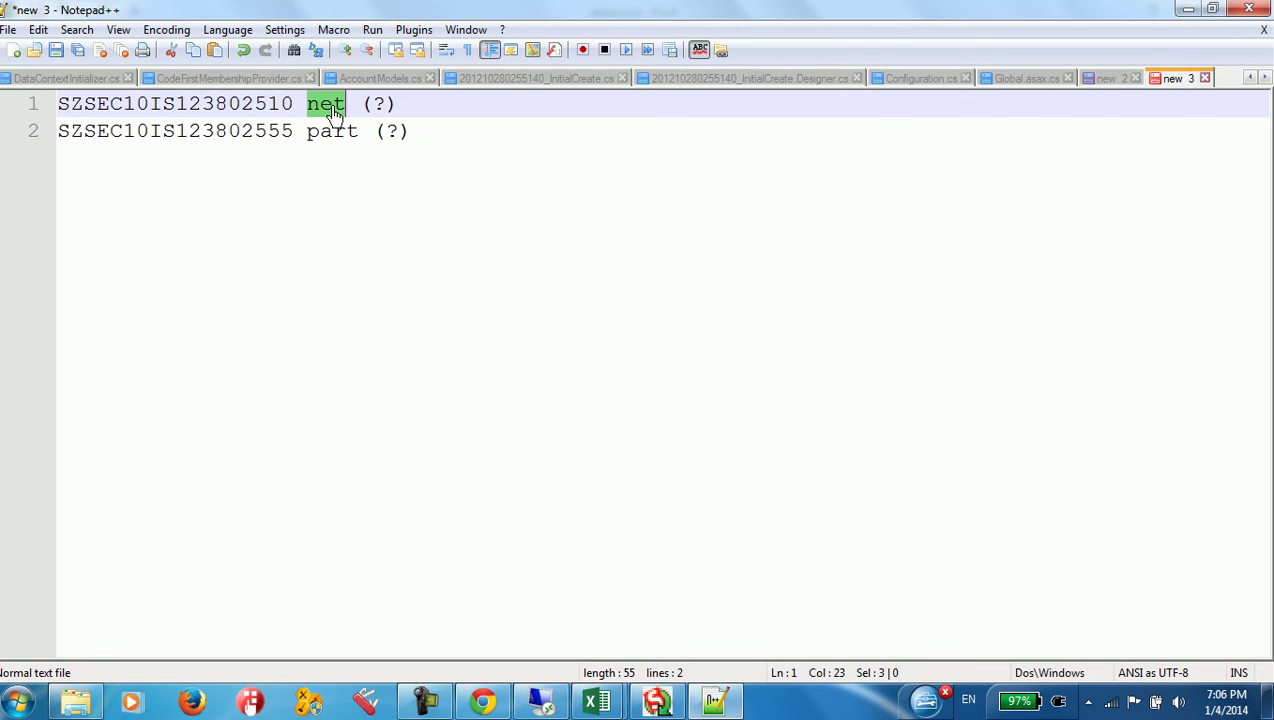
pyautogui.hotkey('alt', 'Tab')
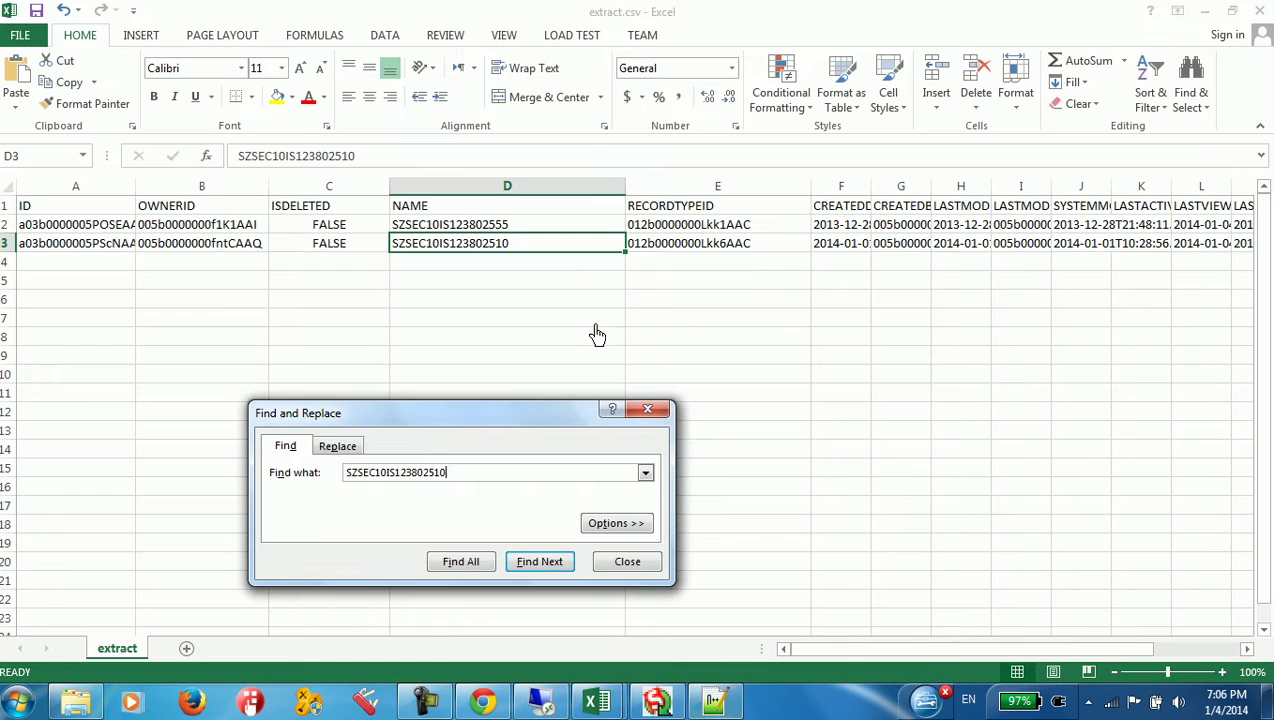
# Step: Copy the E3 record type ID 012b0000000Lkk6AAC onto the end of line 1 in the note
pyautogui.doubleClick(754, 248)
pyautogui.moveTo(741, 247); pyautogui.dragTo(612, 245)
pyautogui.hotkey('ctrl', 'c')
pyautogui.click(716, 705)
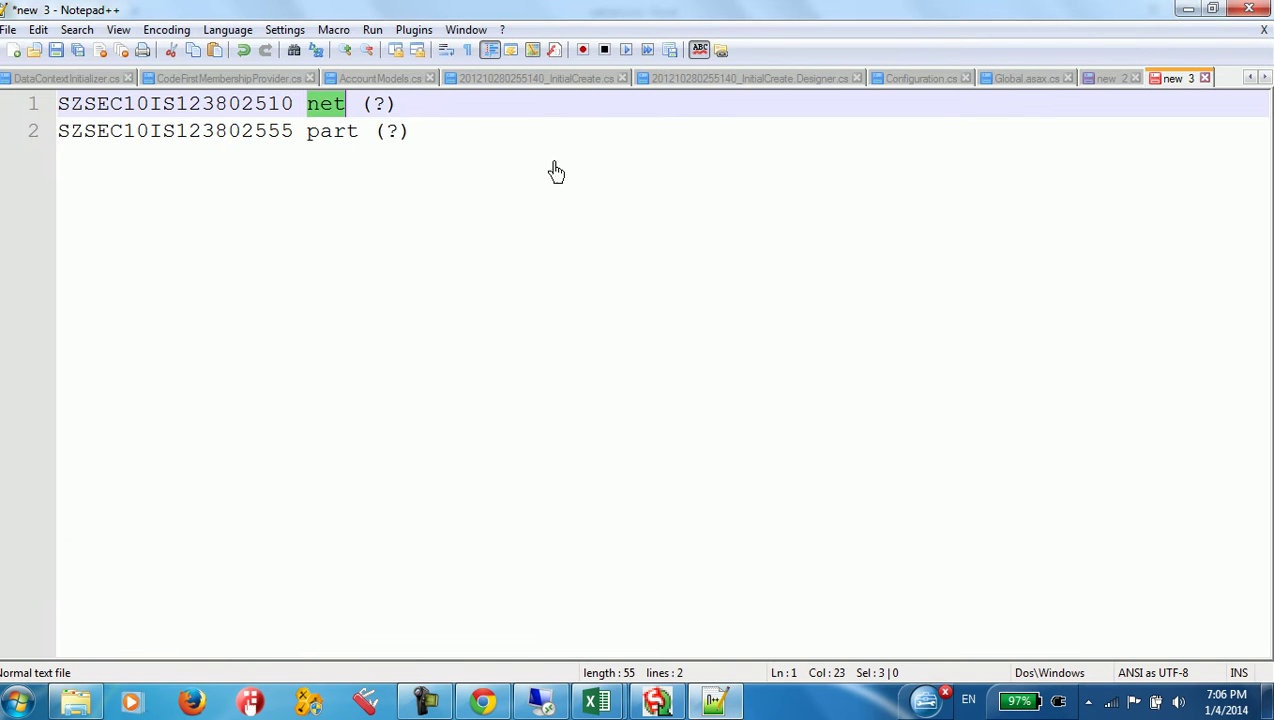
pyautogui.click(447, 117)
pyautogui.hotkey('ctrl', 'v')
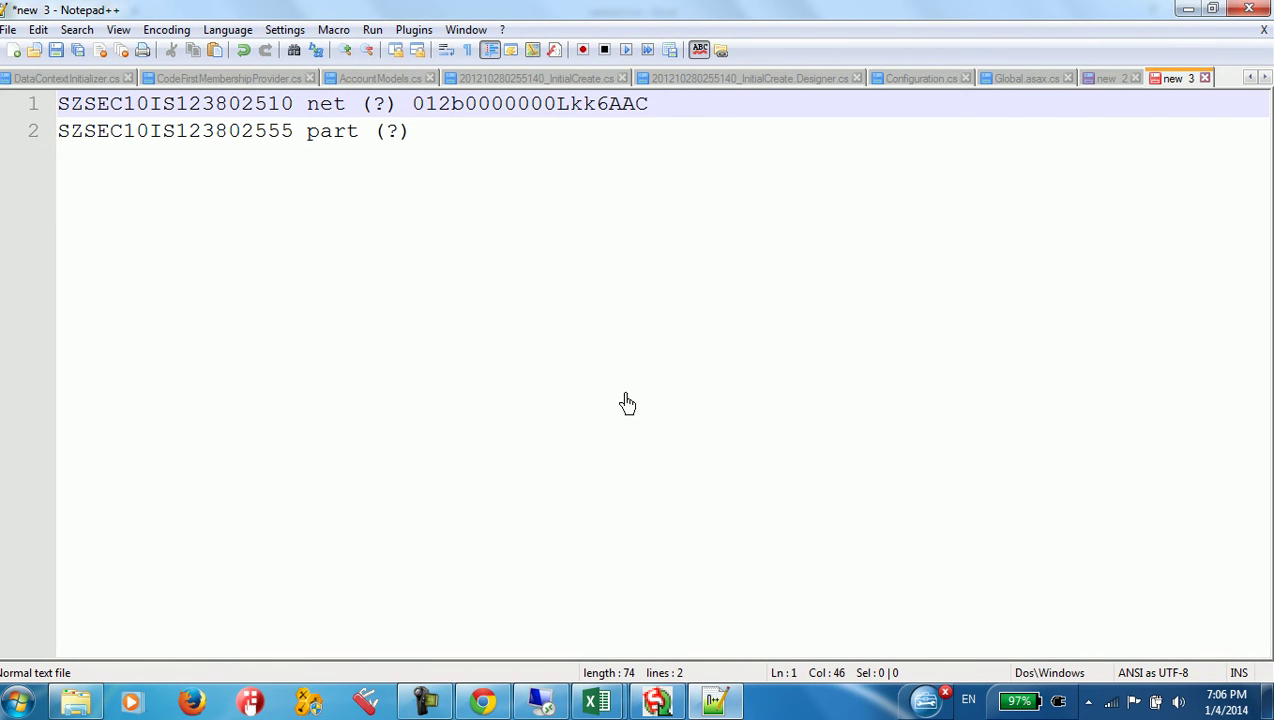
pyautogui.moveTo(414, 110); pyautogui.dragTo(699, 115)
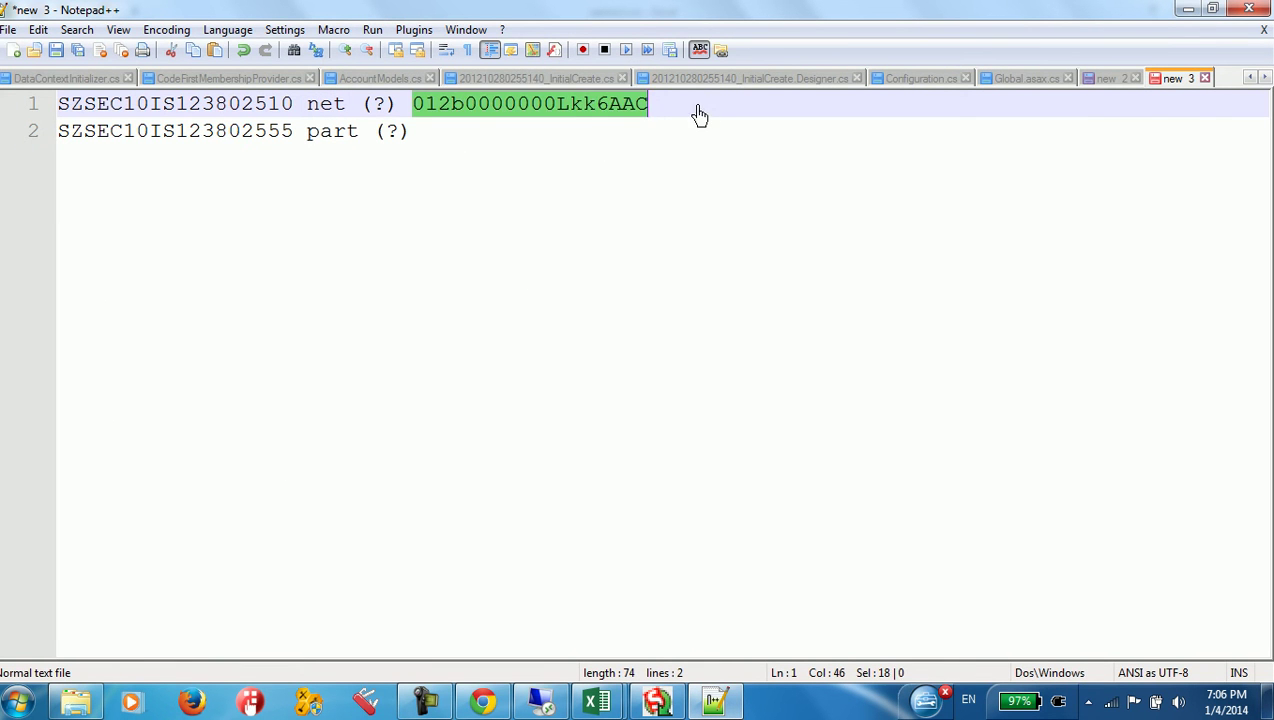
# Step: Copy the E2 record type ID 012b0000000Lkk1AAC onto the end of line 2 in the note
pyautogui.hotkey('alt', 'Tab')
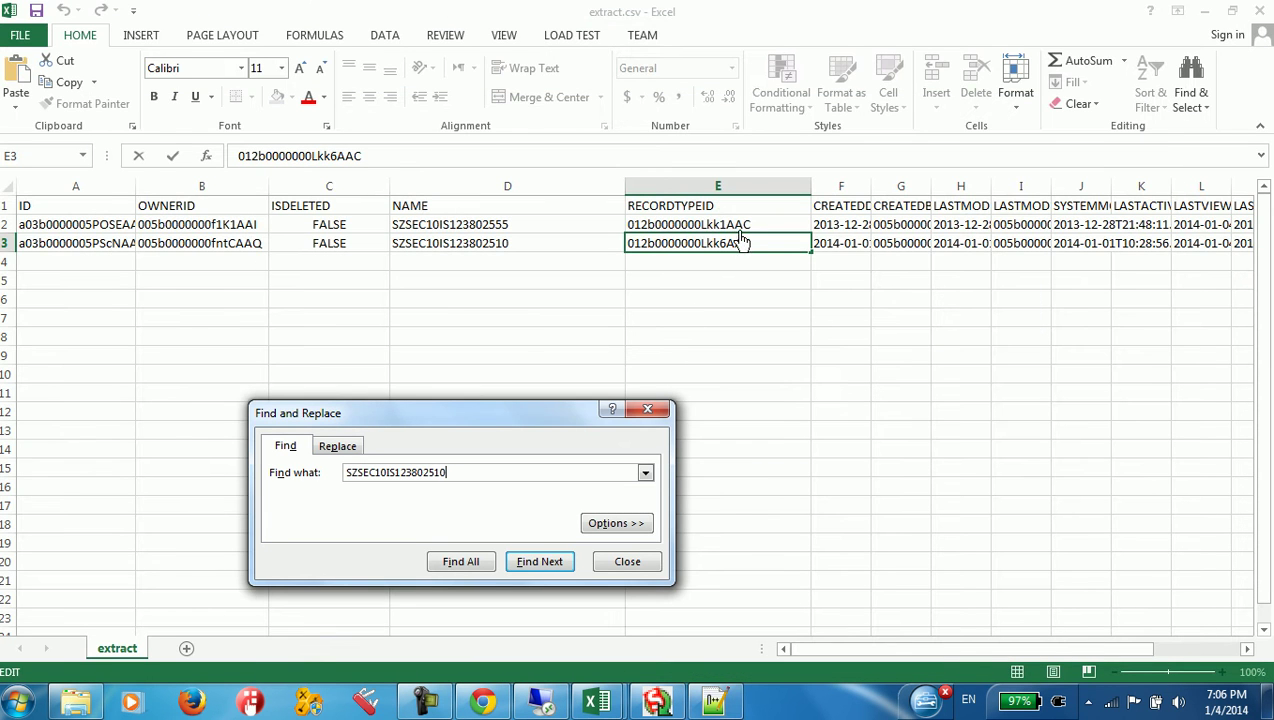
pyautogui.click(738, 229)
pyautogui.doubleClick(763, 231)
pyautogui.hotkey('ctrl', 'c')
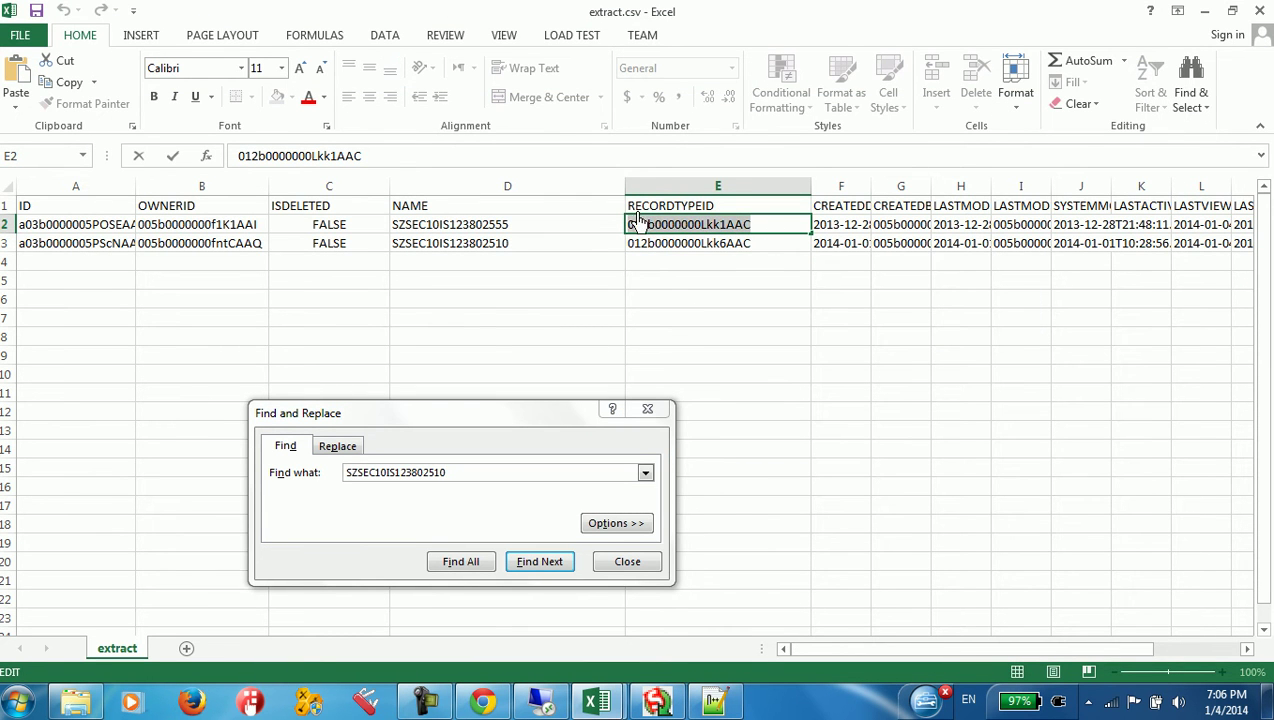
pyautogui.click(714, 700)
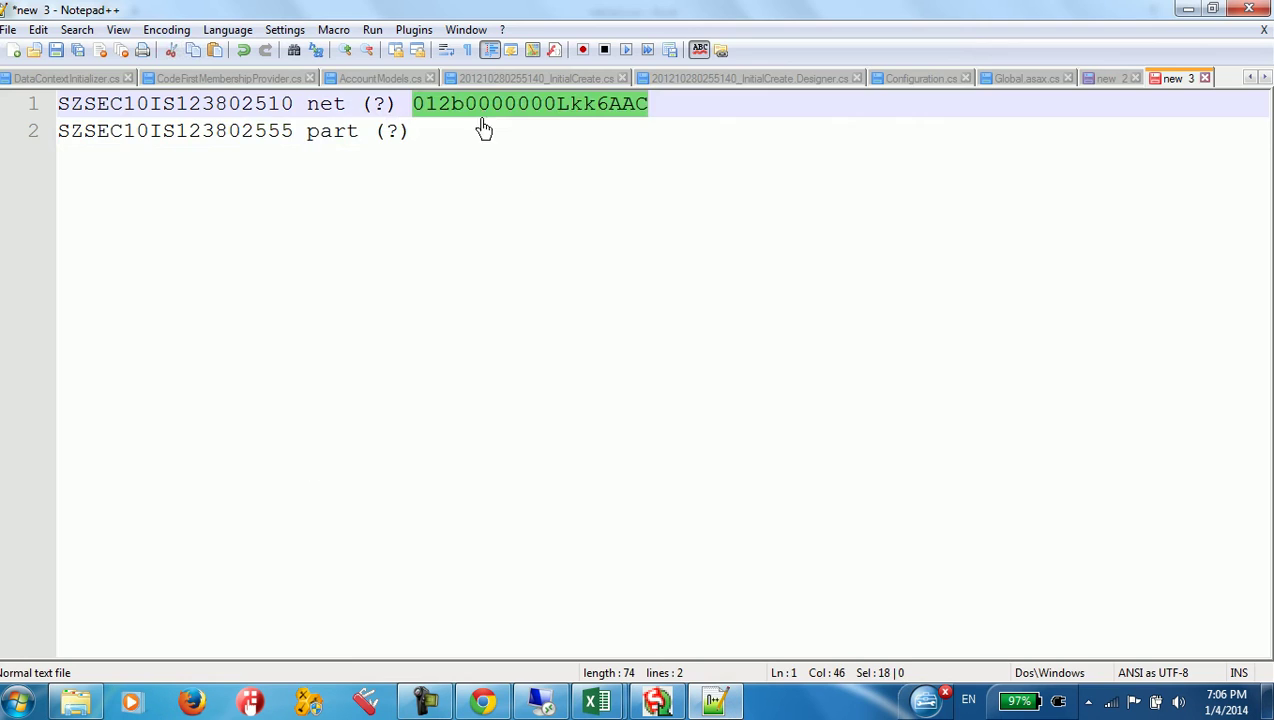
pyautogui.click(430, 147)
pyautogui.hotkey('ctrl', 'v')
pyautogui.click(412, 141)
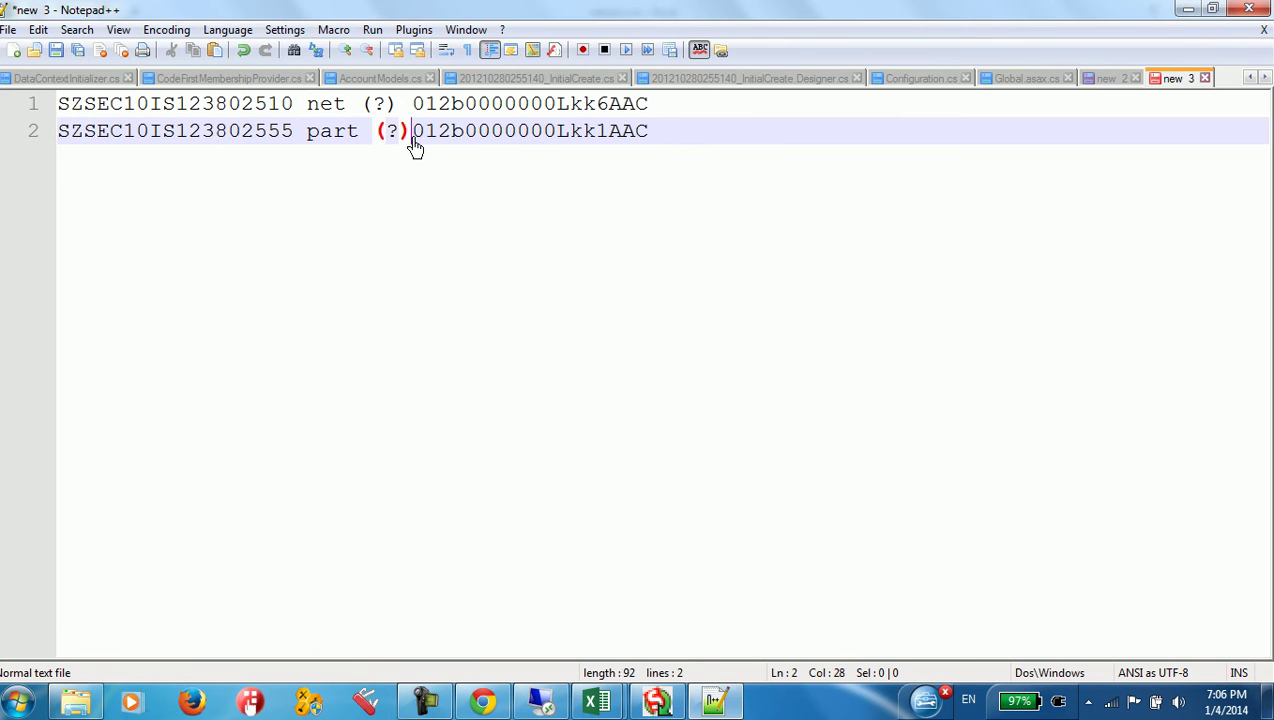
pyautogui.doubleClick(520, 135)
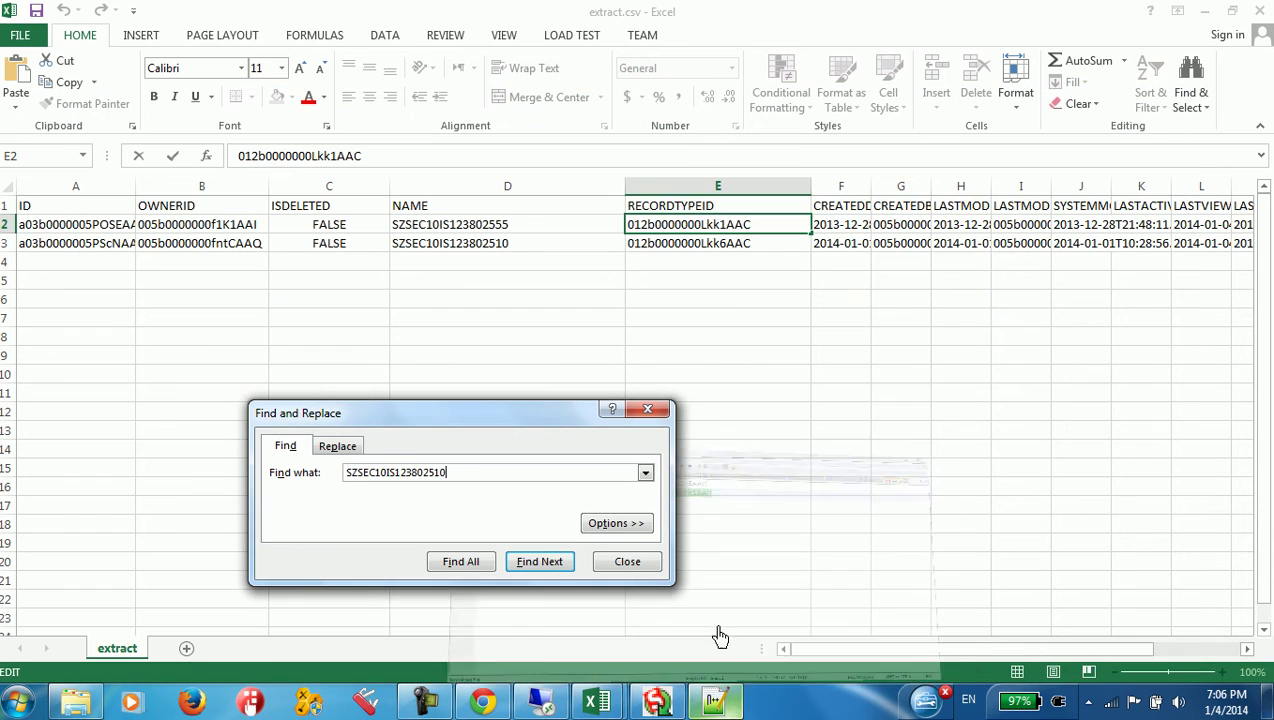
pyautogui.hotkey('alt', 'Tab')
pyautogui.moveTo(860, 650); pyautogui.dragTo(960, 657)
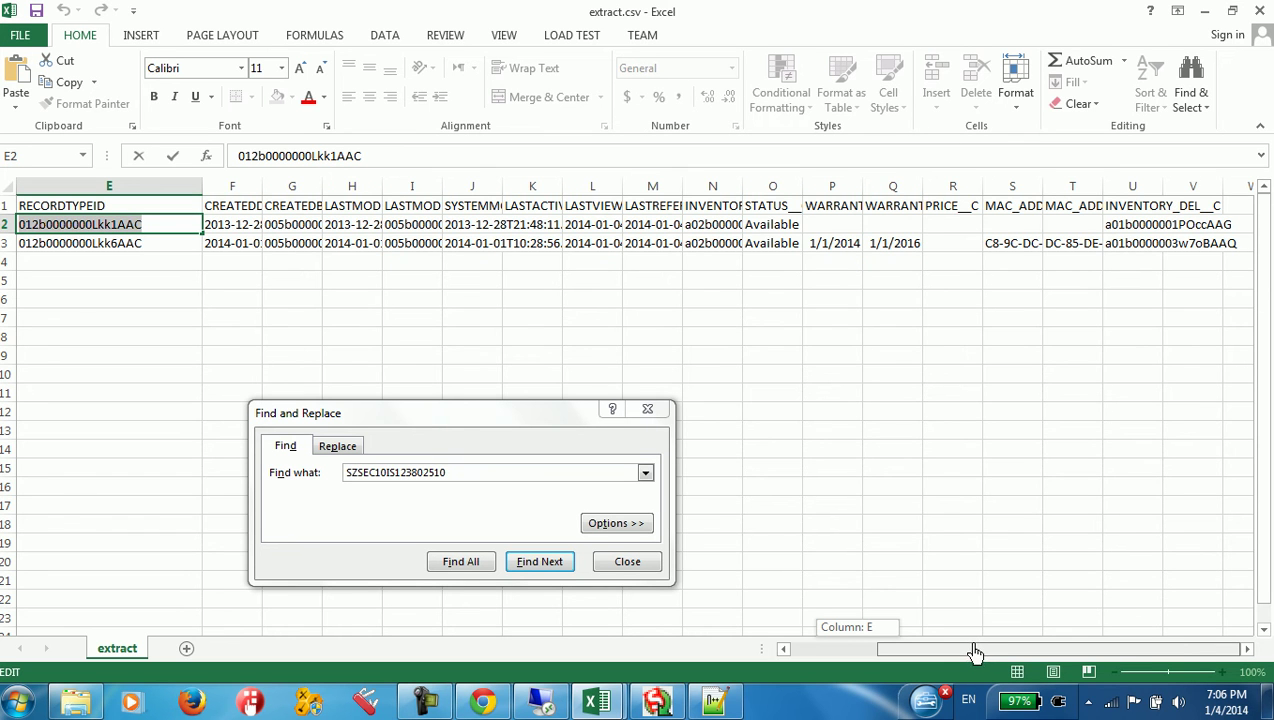
pyautogui.moveTo(957, 650); pyautogui.dragTo(924, 640)
pyautogui.moveTo(918, 638); pyautogui.dragTo(810, 616)
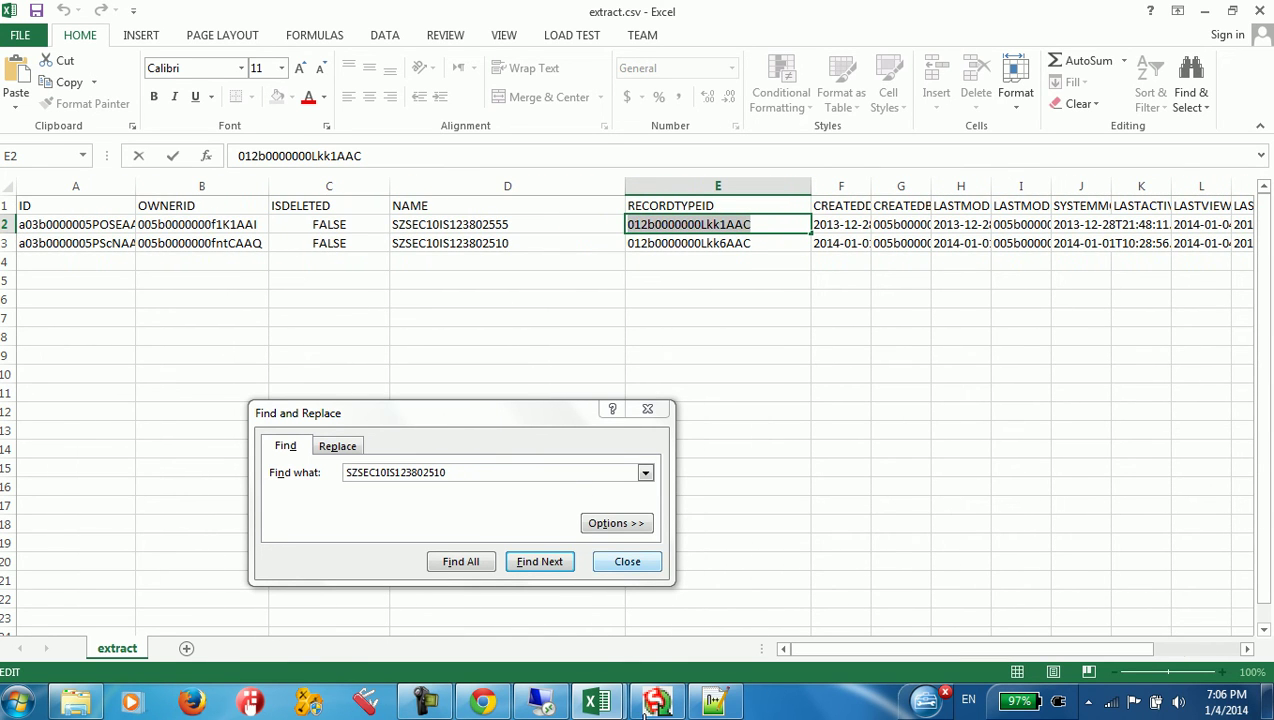
# Step: Select the net record type ID 012b0000000Lkk6AAC in the notes for pasting
pyautogui.click(714, 702)
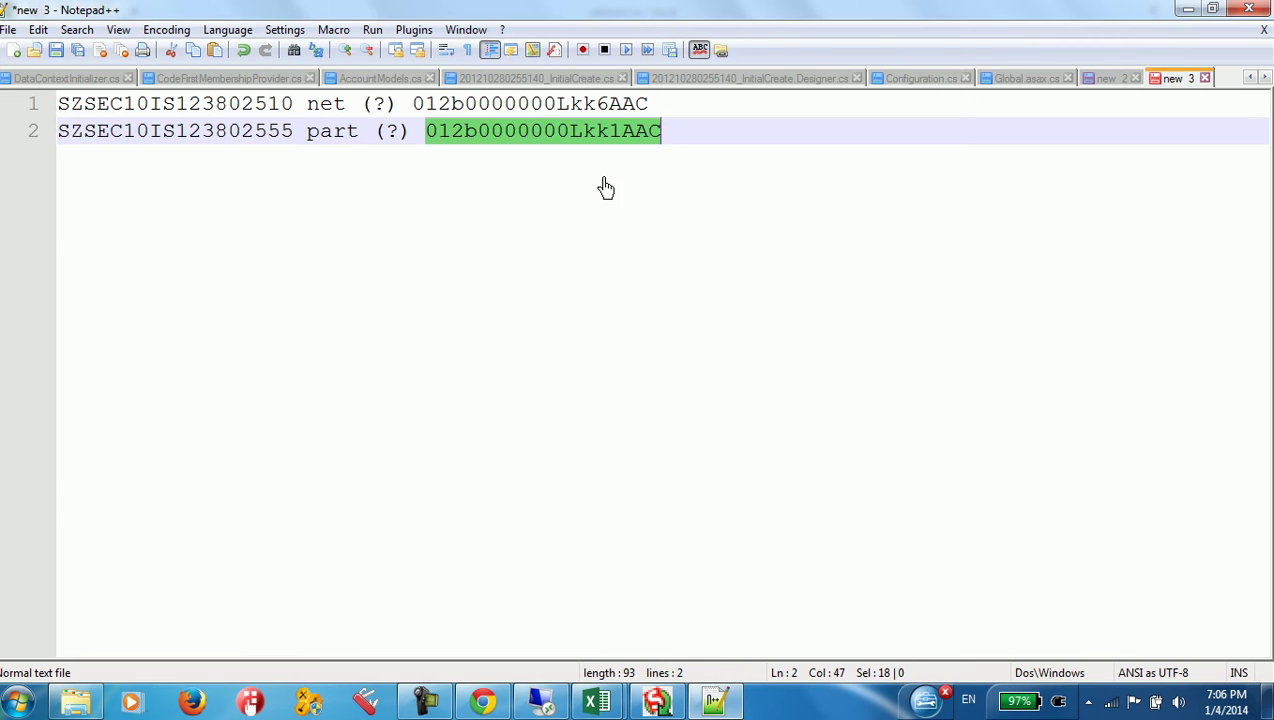
pyautogui.click(678, 159)
pyautogui.moveTo(770, 175); pyautogui.dragTo(57, 100)
pyautogui.doubleClick(455, 106)
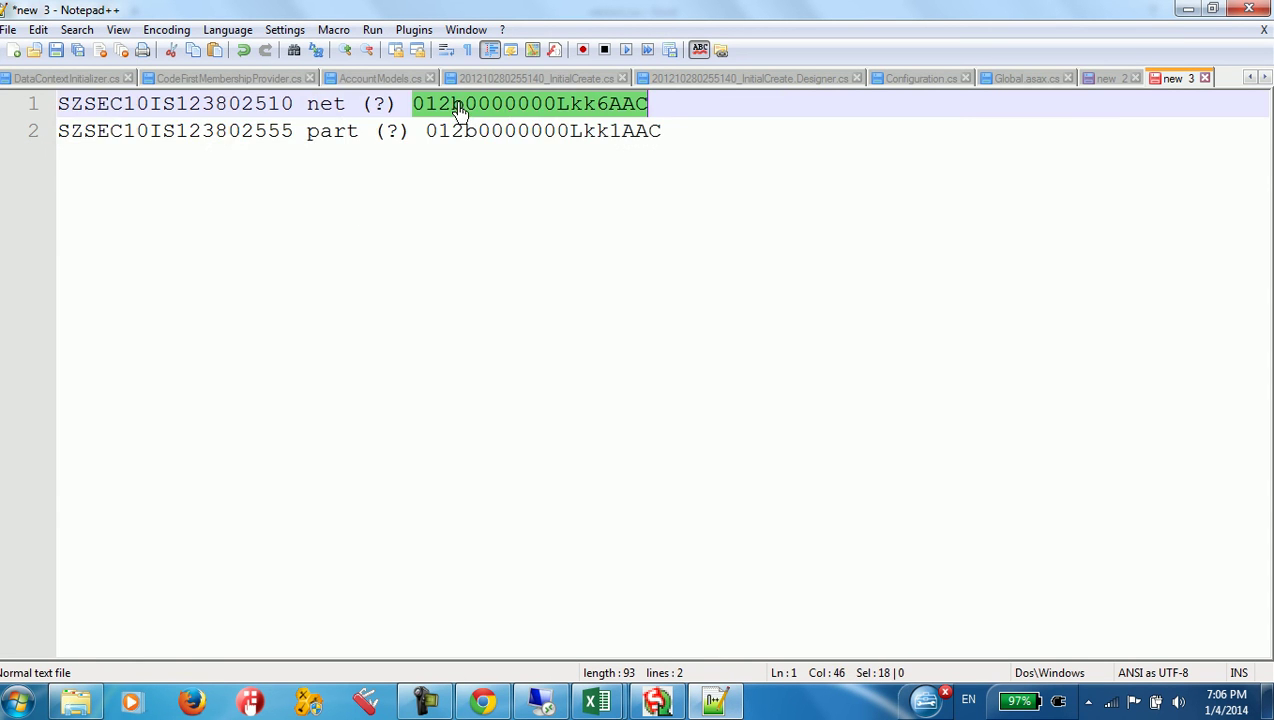
pyautogui.click(489, 130)
pyautogui.doubleClick(490, 130)
pyautogui.doubleClick(512, 110)
pyautogui.hotkey('ctrl', 'c')
# Step: Bring the sample.csv workbook forward and search it for SZSEC10IS123802510
pyautogui.moveTo(597, 700)
pyautogui.click(516, 620)
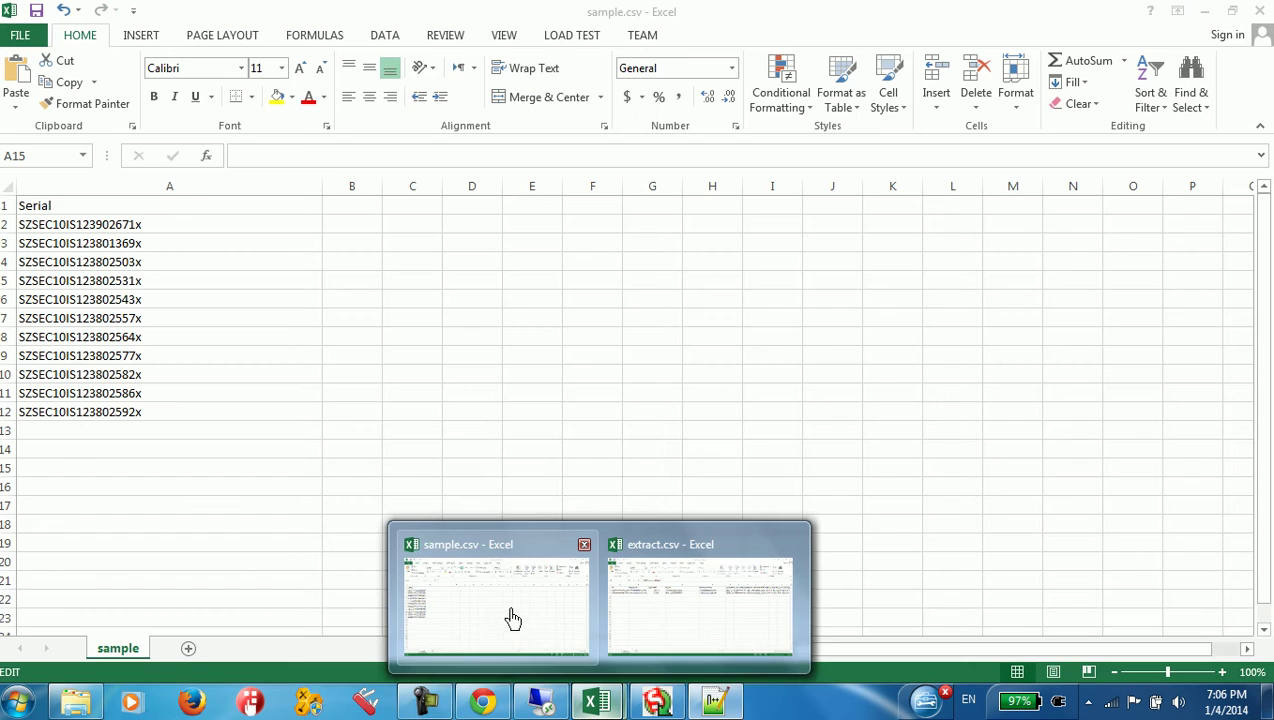
pyautogui.hotkey('ctrl', 'f')
pyautogui.write('SZSEC10IS123802510')
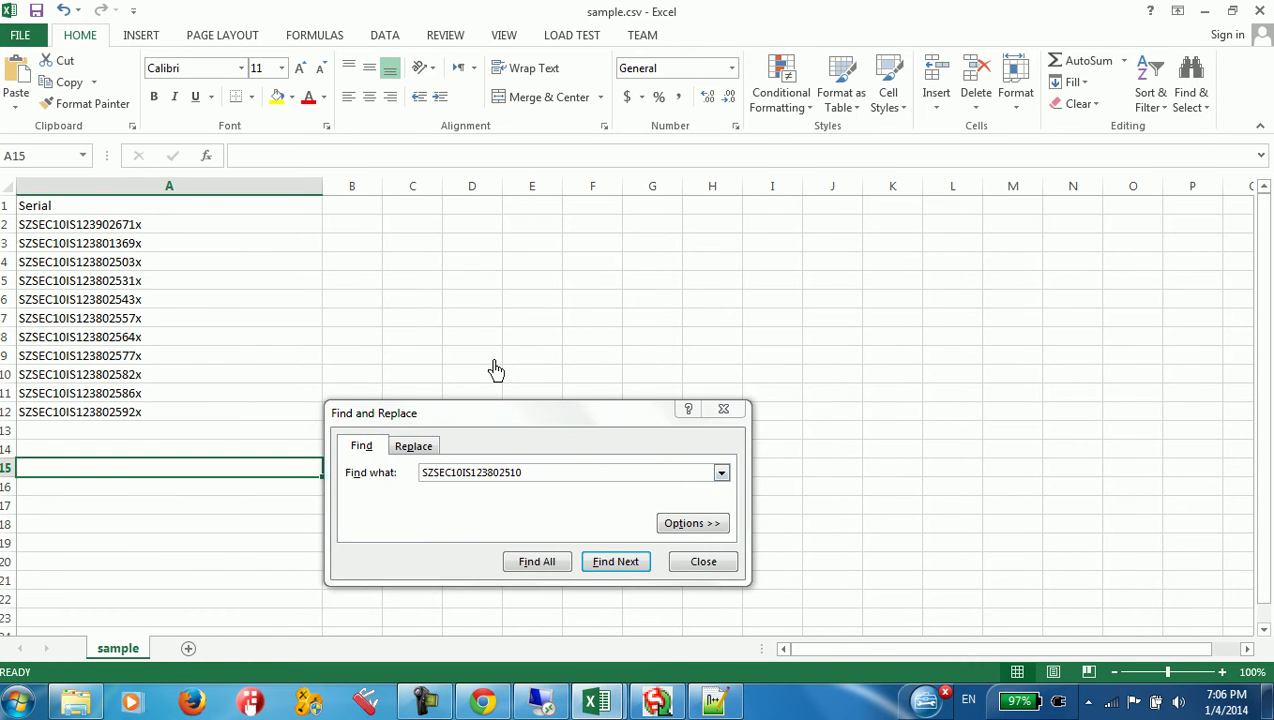
# Step: Close Find and add an 'rcid' header in cell B1
pyautogui.click(723, 409)
pyautogui.click(345, 207)
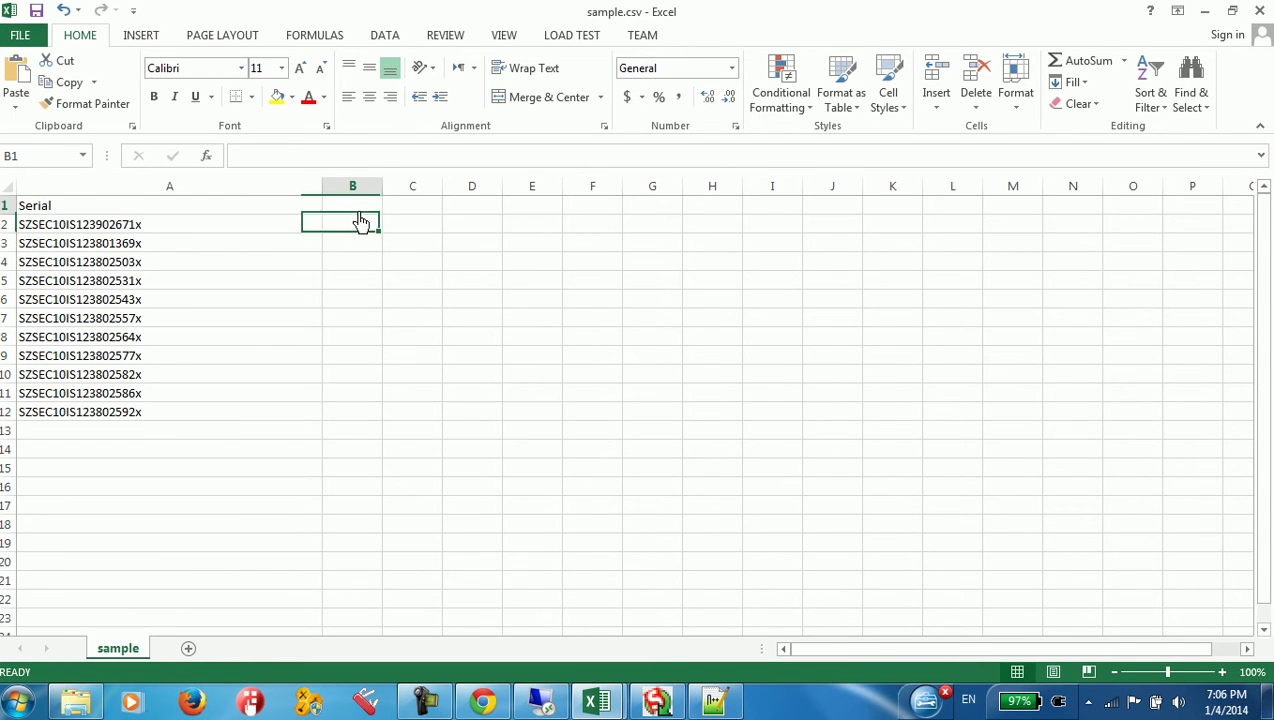
pyautogui.write('cid')
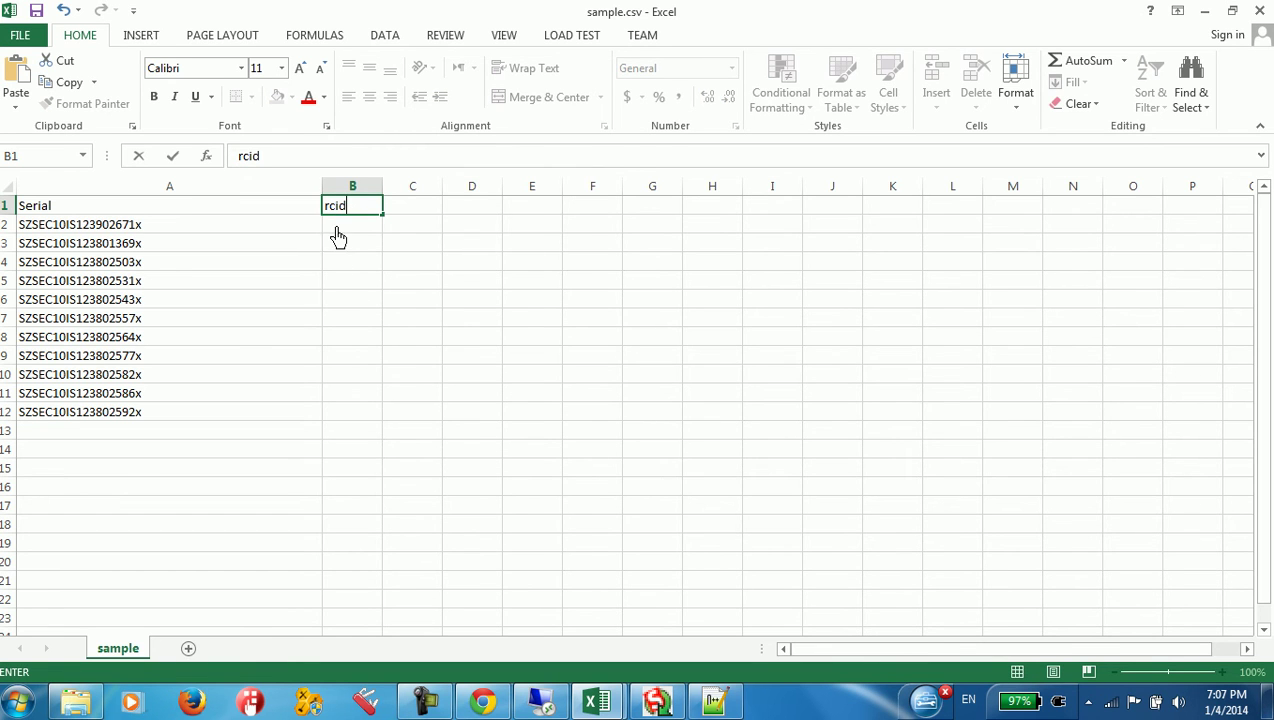
pyautogui.press('Return')
# Step: Paste record type ID 012b0000000Lkk6AAC into cells B2, B3 and B4
pyautogui.click(713, 704)
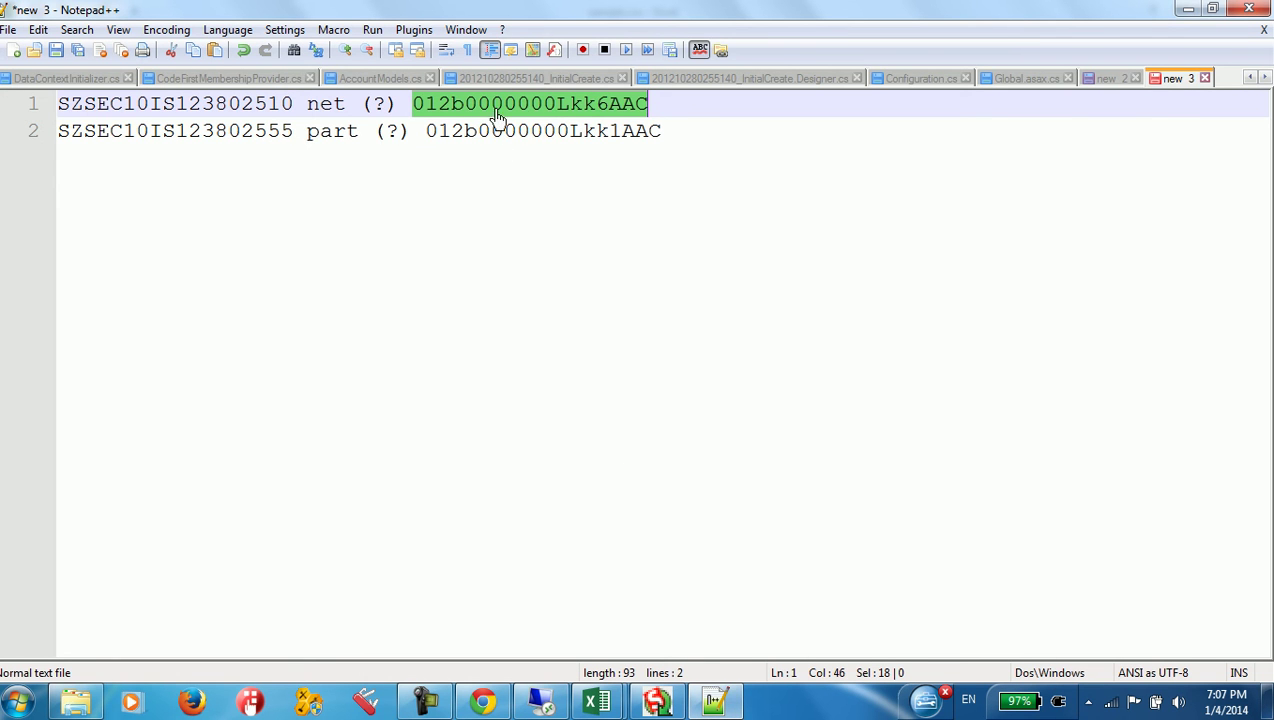
pyautogui.click(713, 704)
pyautogui.click(352, 226)
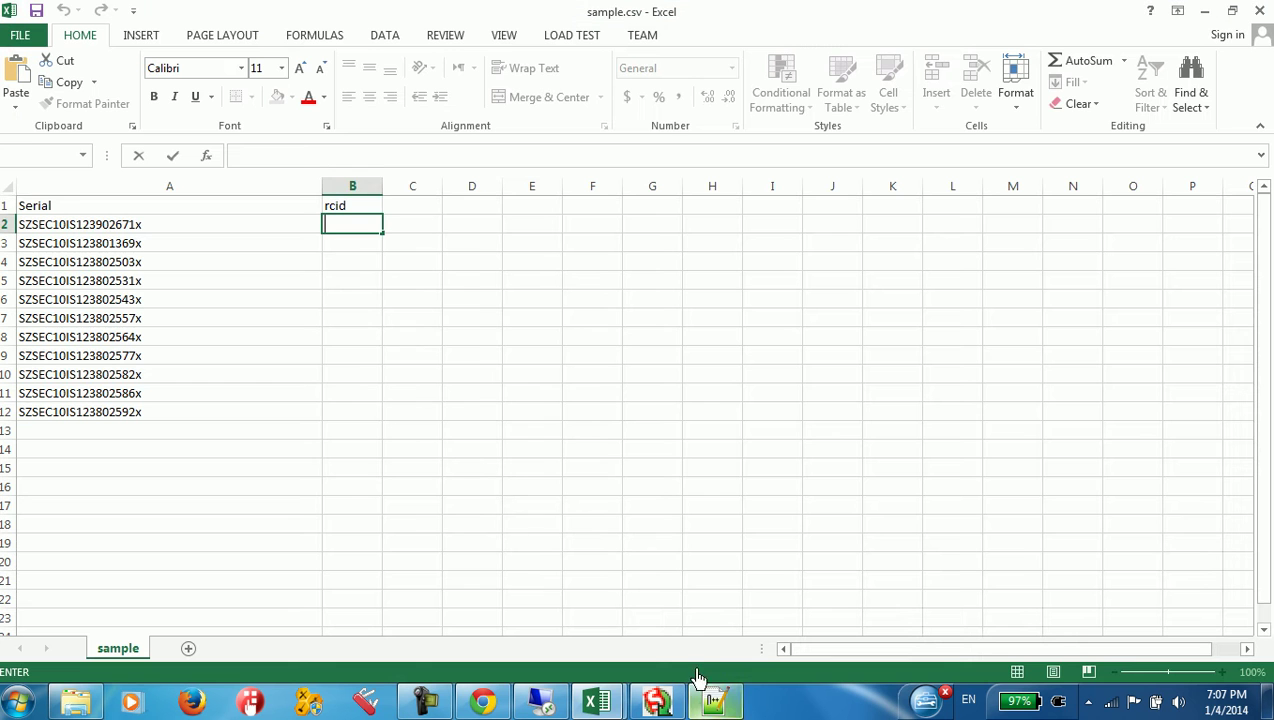
pyautogui.hotkey('ctrl', 'v')
pyautogui.click(350, 249)
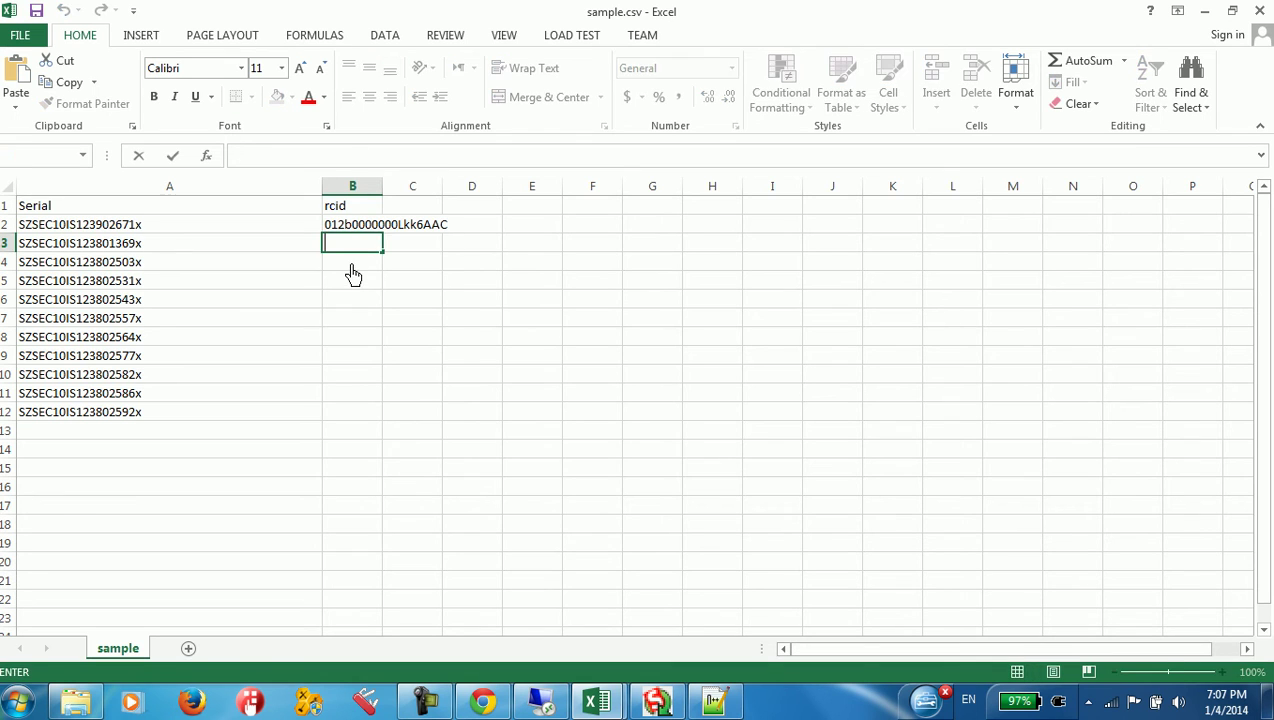
pyautogui.hotkey('ctrl', 'v')
pyautogui.click(351, 270)
pyautogui.doubleClick(351, 270)
pyautogui.hotkey('ctrl', 'v')
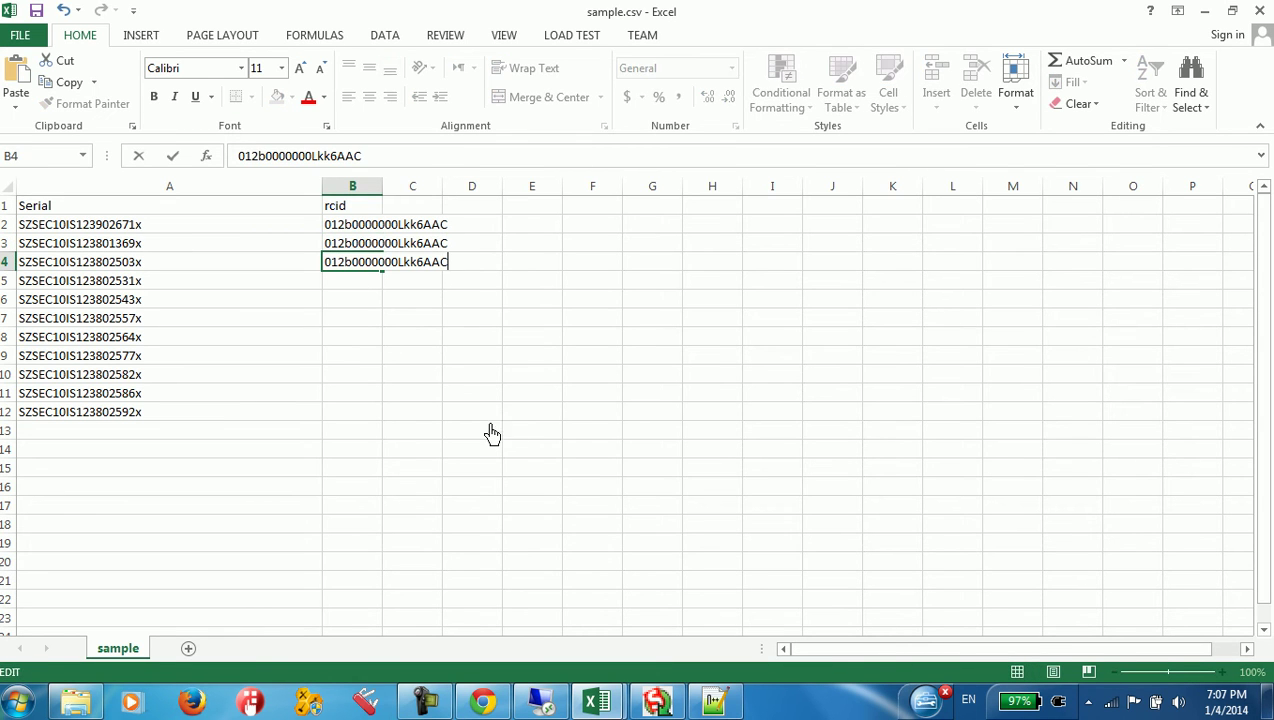
pyautogui.click(357, 285)
# Step: Paste record type ID 012b0000000Lkk1AAC into cells B6, B7 and B12
pyautogui.click(713, 704)
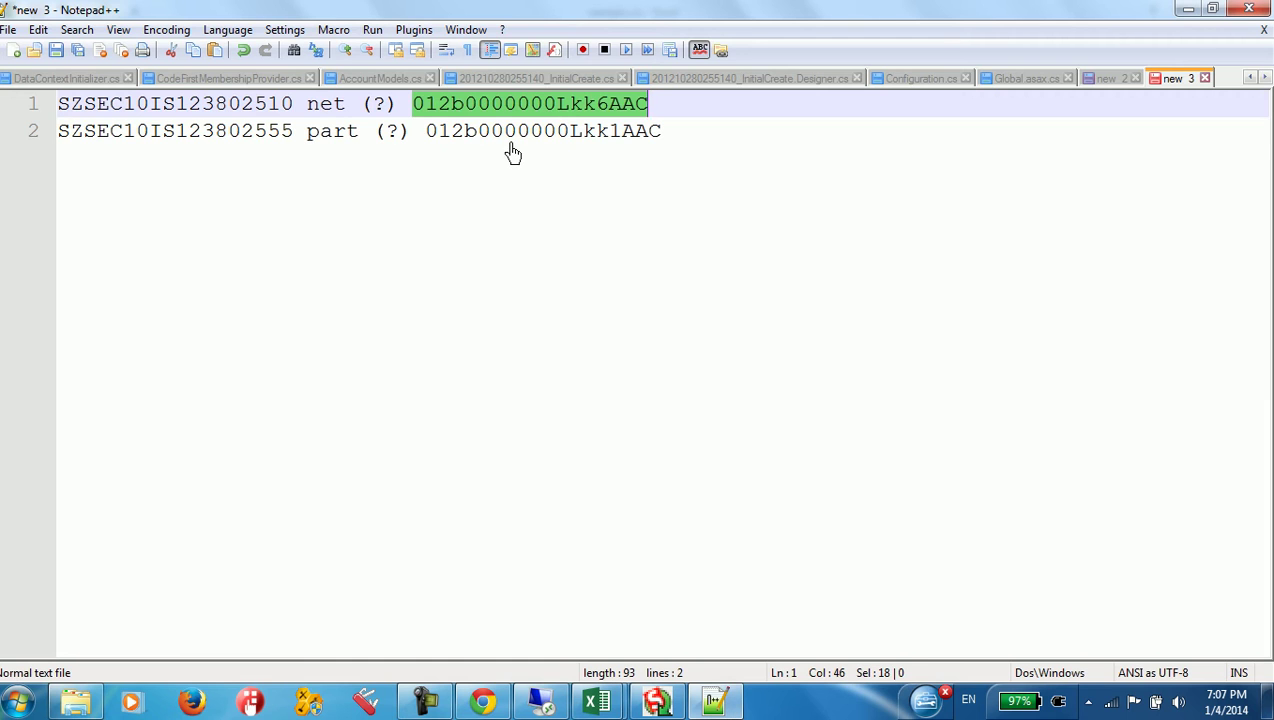
pyautogui.doubleClick(502, 132)
pyautogui.hotkey('ctrl', 'c')
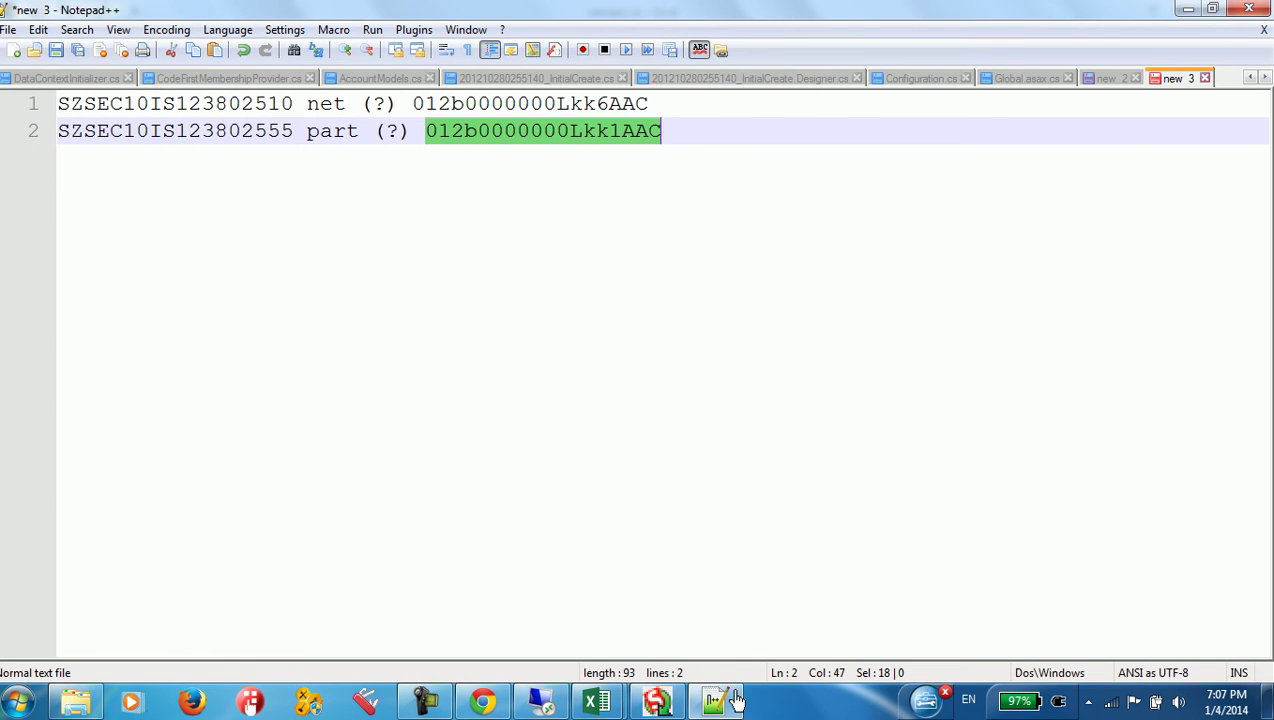
pyautogui.click(596, 704)
pyautogui.click(342, 300)
pyautogui.hotkey('ctrl', 'v')
pyautogui.press('Return')
pyautogui.hotkey('ctrl', 'v')
pyautogui.press('Return')
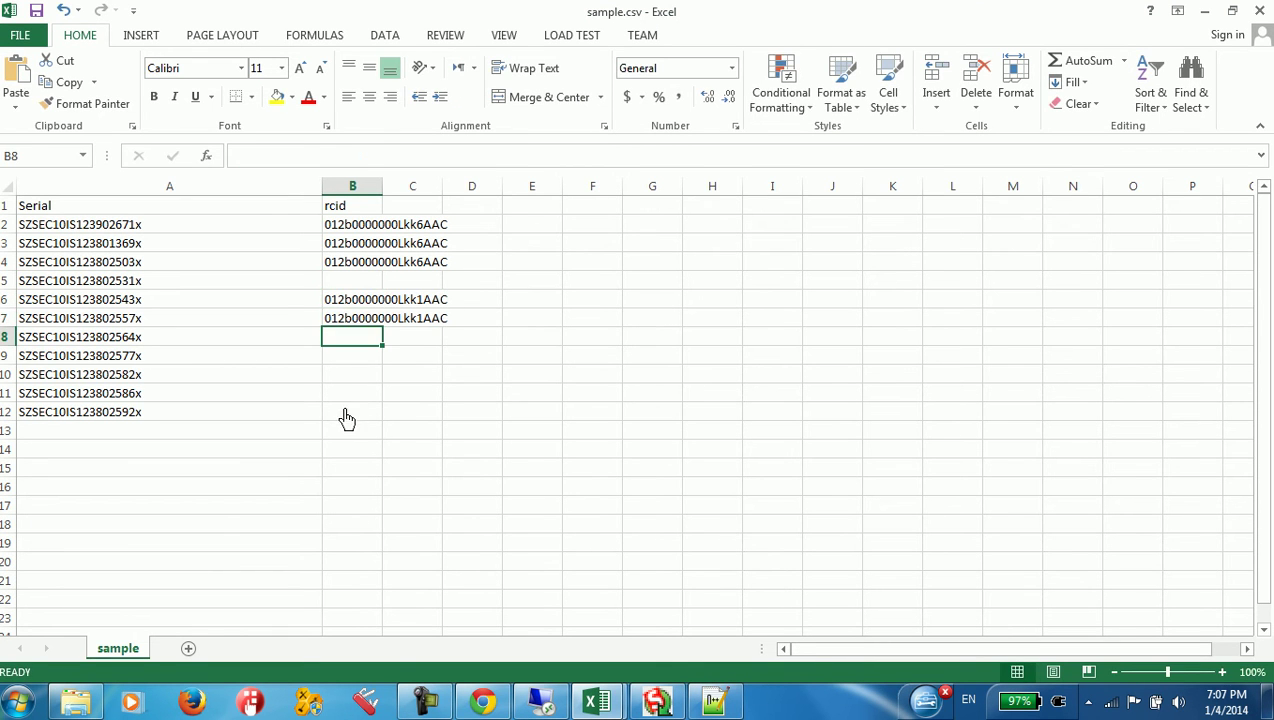
pyautogui.click(346, 418)
pyautogui.hotkey('ctrl', 'v')
# Step: Review the empty rcid cells B5 and B8–B11 against the serials in A7–A11
pyautogui.moveTo(395, 470); pyautogui.dragTo(405, 450)
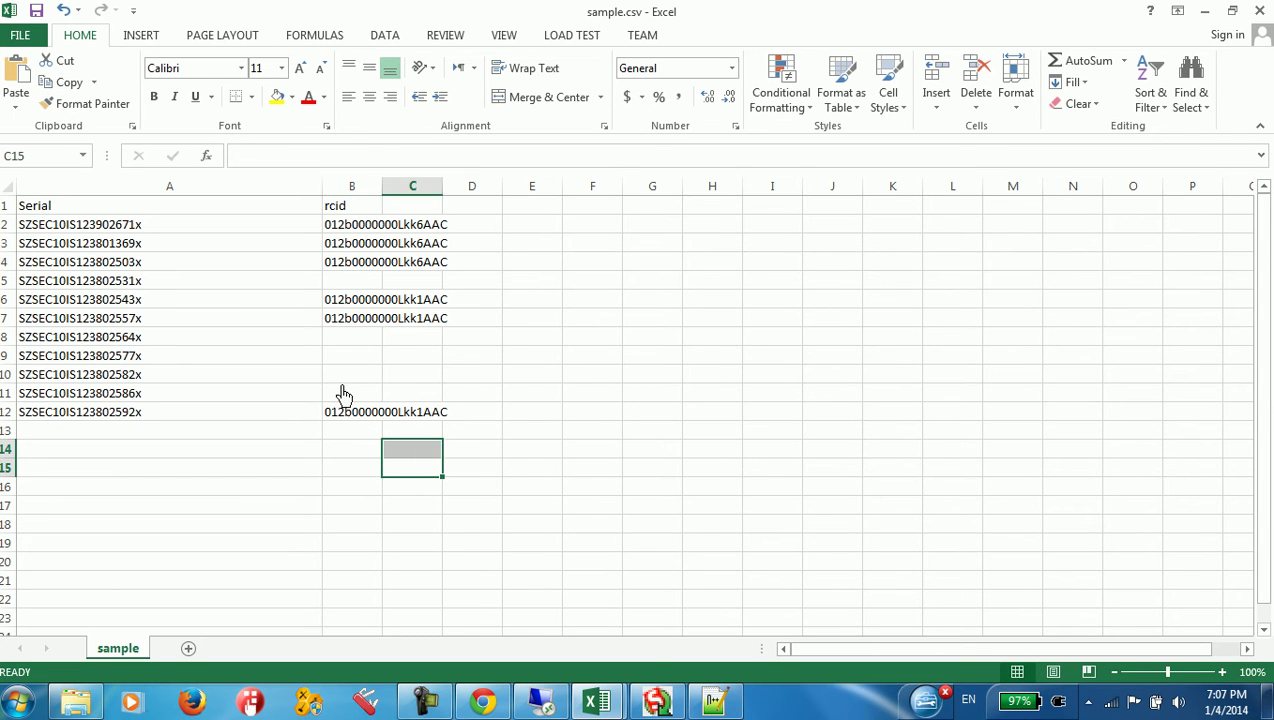
pyautogui.moveTo(346, 400); pyautogui.dragTo(350, 342)
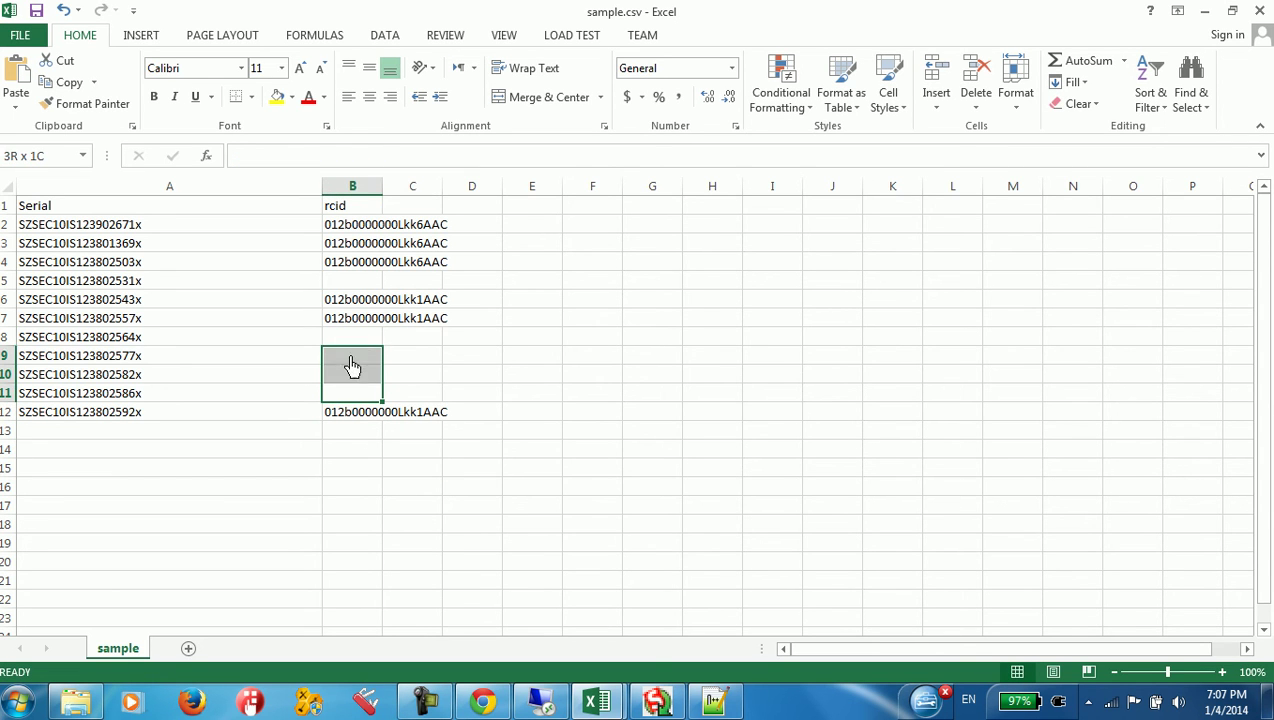
pyautogui.click(350, 283)
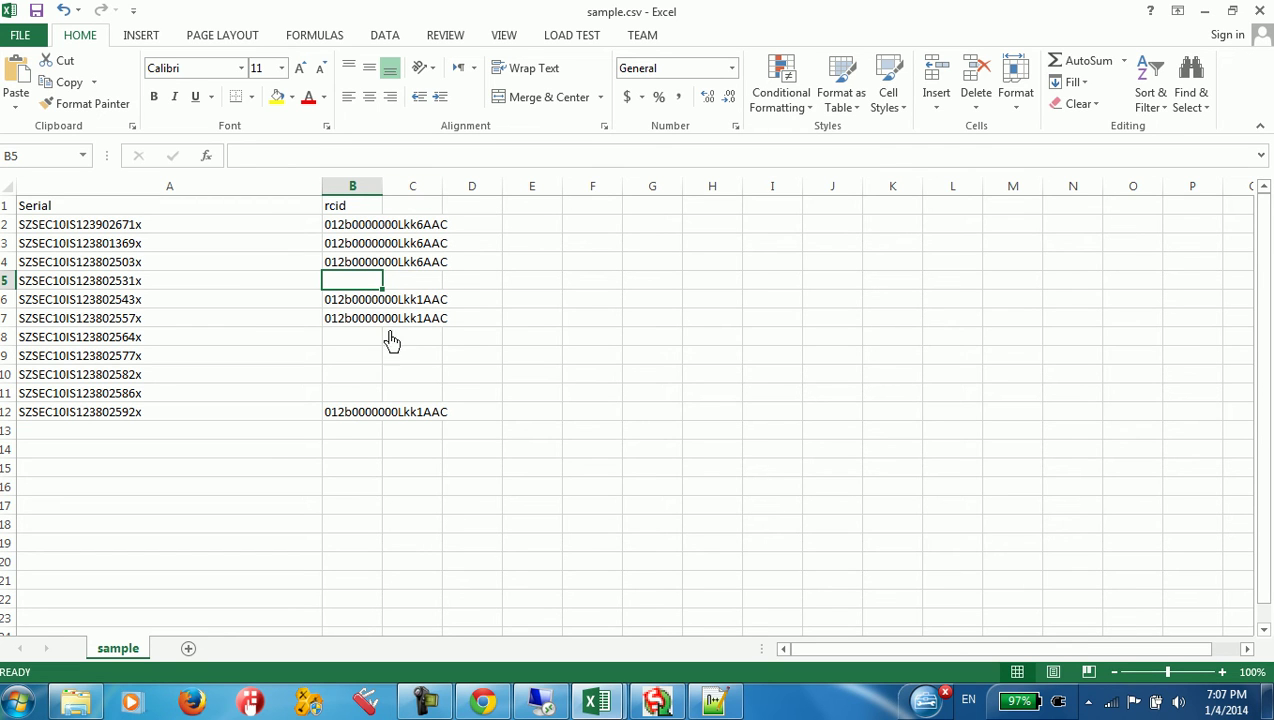
pyautogui.click(362, 374)
pyautogui.click(330, 340)
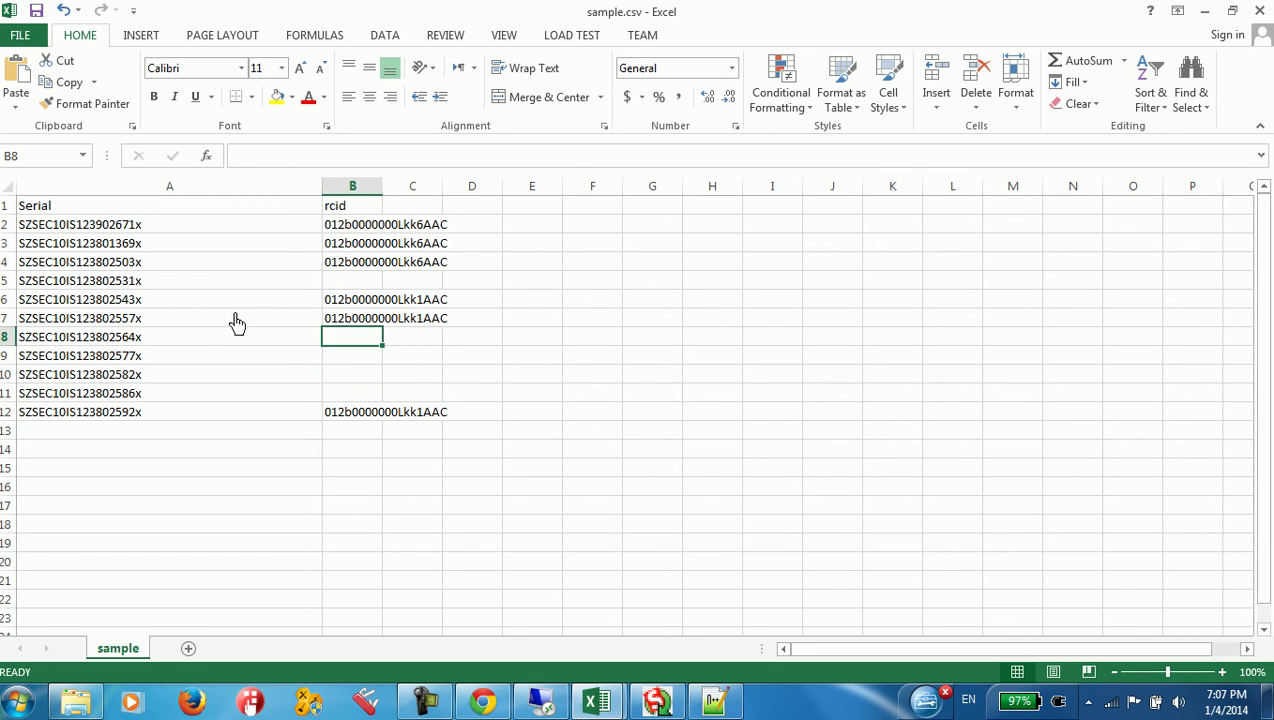
pyautogui.moveTo(148, 322); pyautogui.dragTo(228, 400)
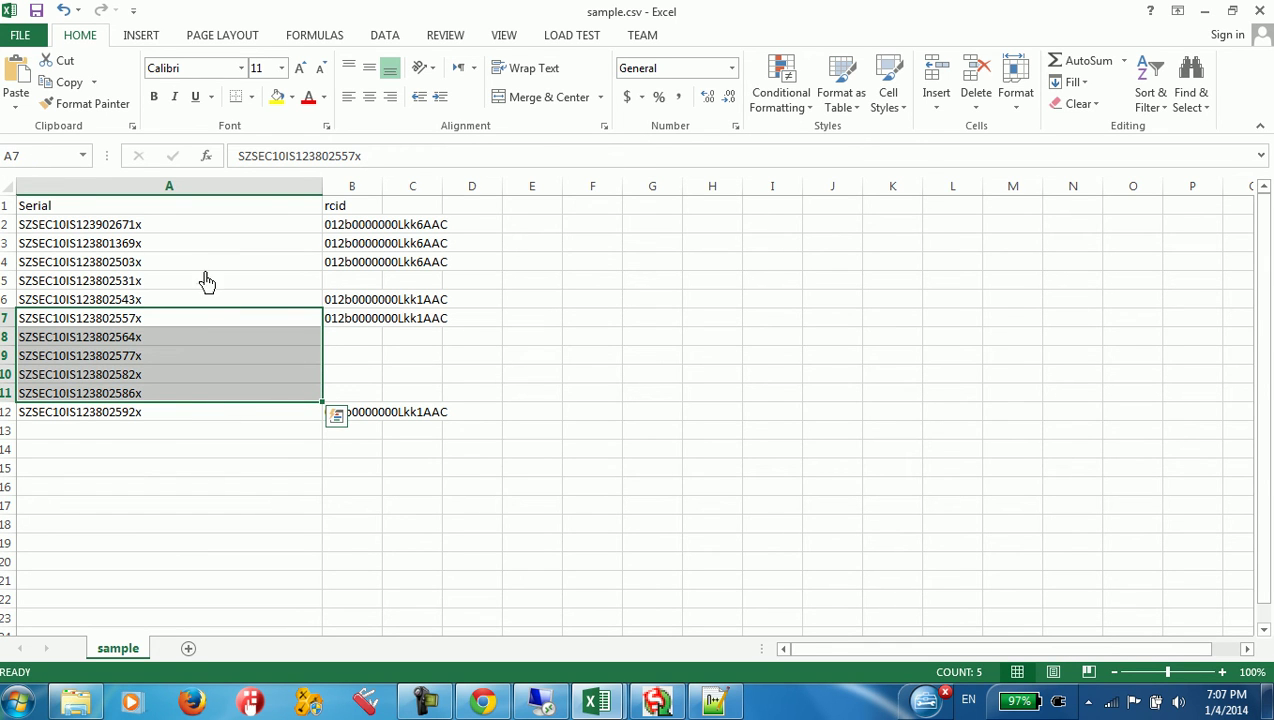
# Step: Append 'a' to the serials in cells A2, A3 and A4
pyautogui.moveTo(157, 230); pyautogui.dragTo(142, 239)
pyautogui.doubleClick(162, 231)
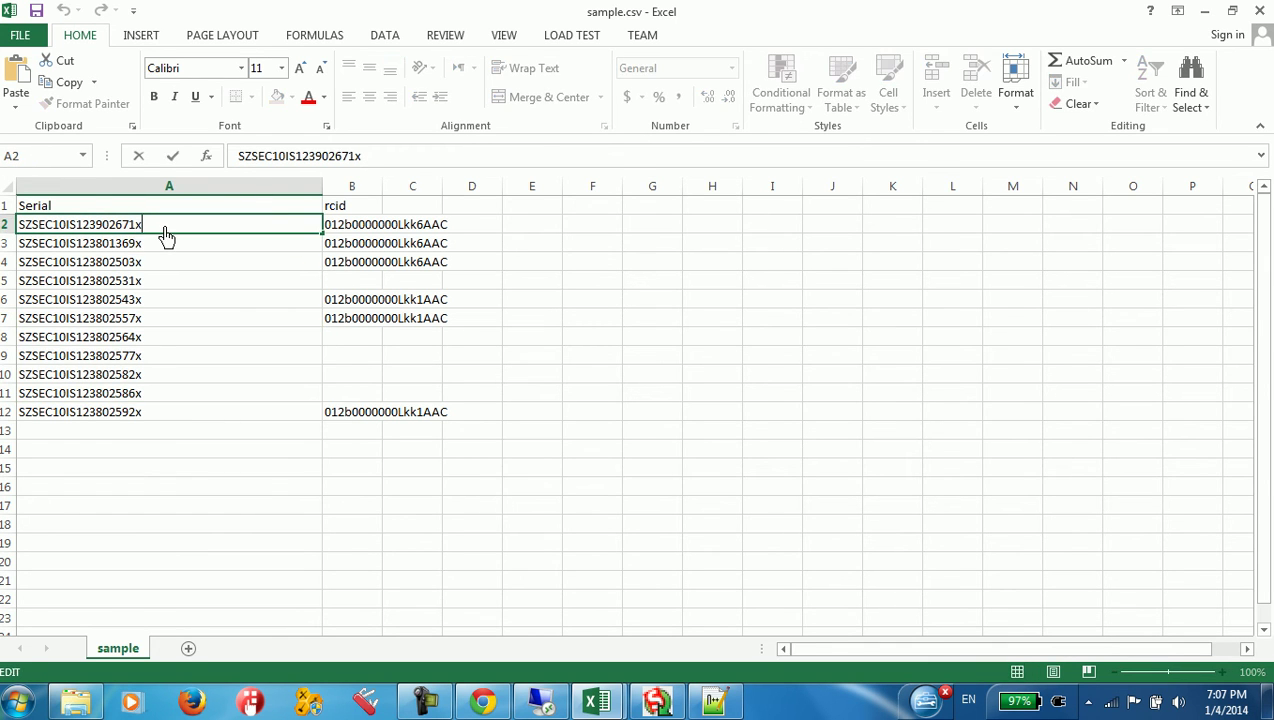
pyautogui.write('a')
pyautogui.press('Return')
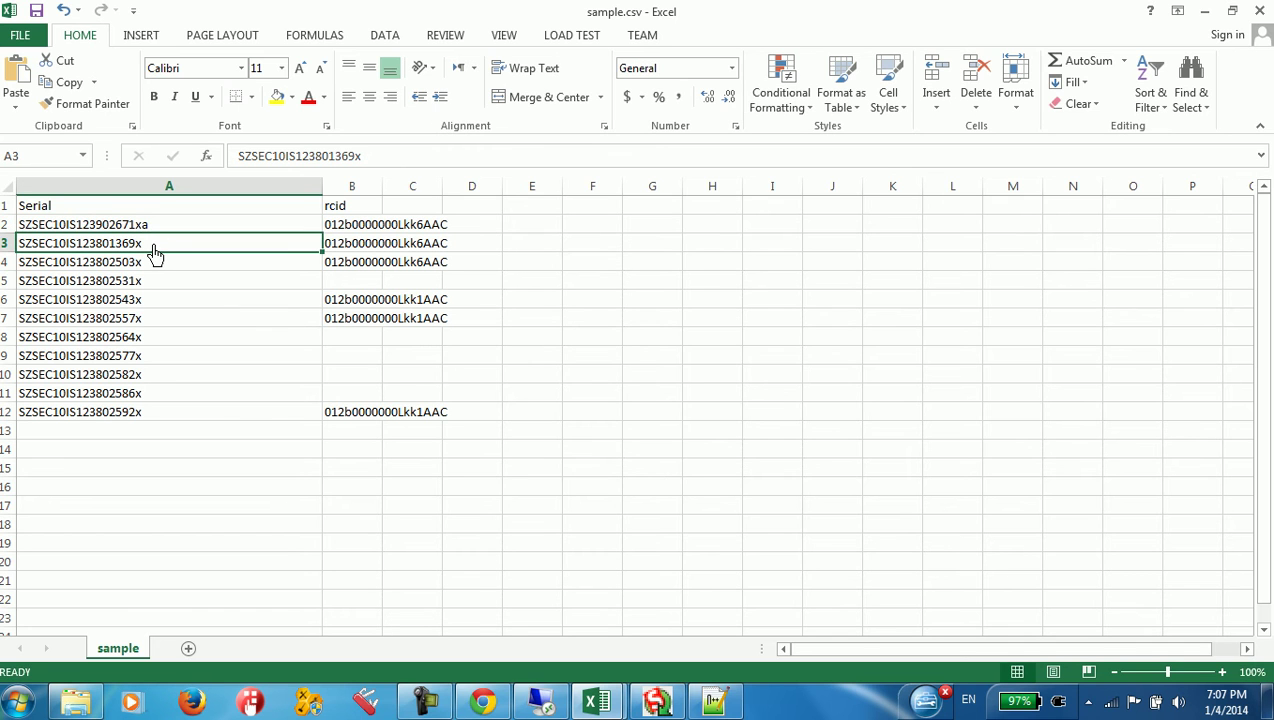
pyautogui.doubleClick(153, 246)
pyautogui.write('a')
pyautogui.press('Return')
pyautogui.doubleClick(160, 266)
pyautogui.write('a')
pyautogui.press('Return')
pyautogui.click(172, 268)
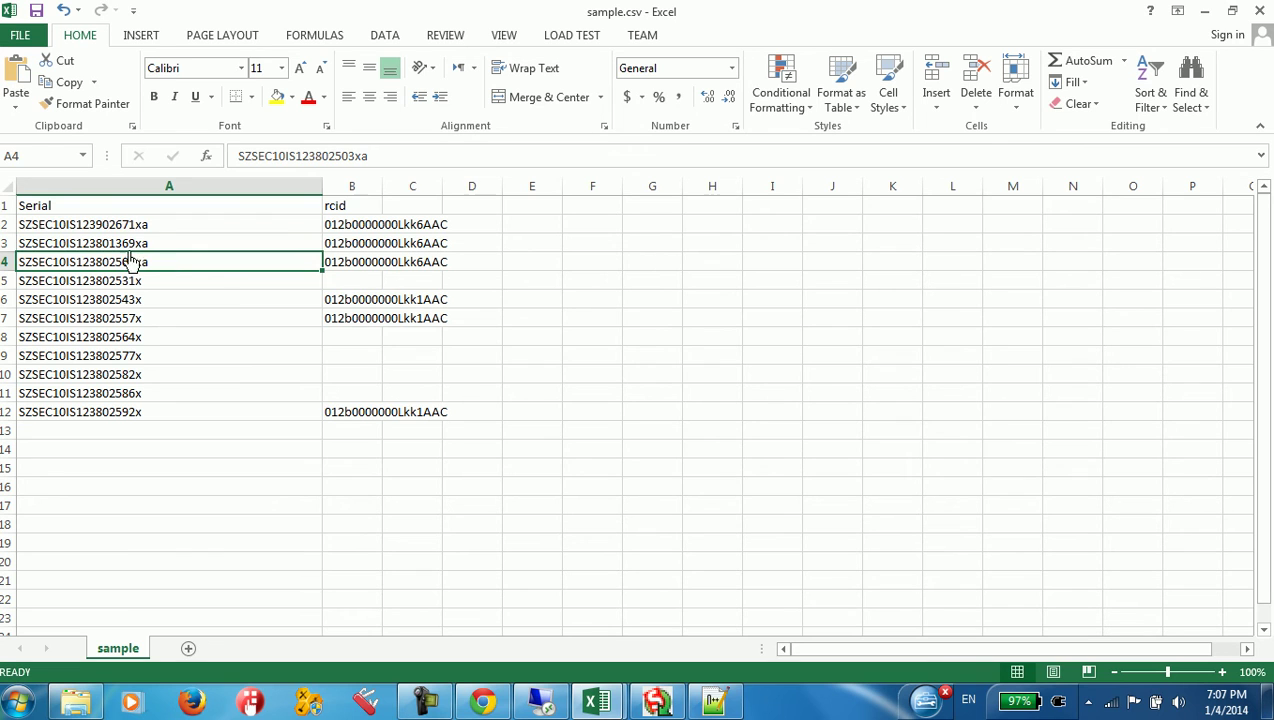
pyautogui.moveTo(137, 262); pyautogui.dragTo(111, 232)
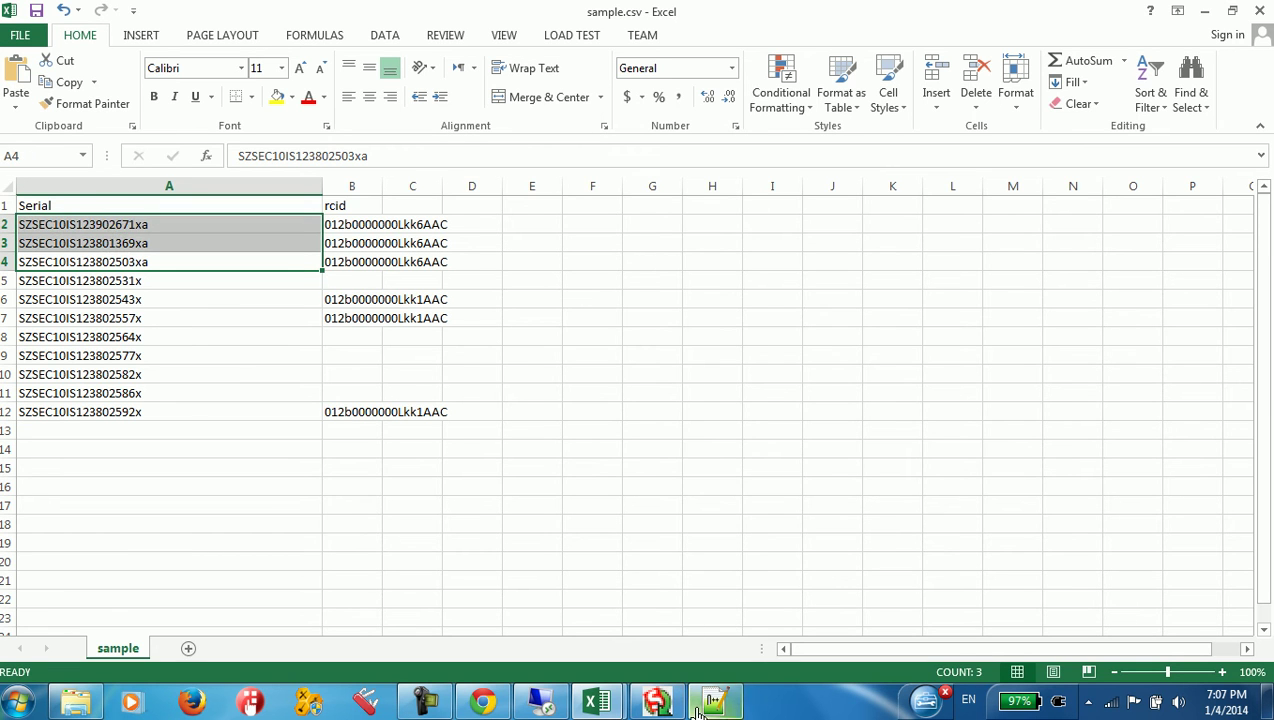
# Step: Check the record type IDs in the notes, then save sample.csv in CSV format
pyautogui.click(714, 700)
pyautogui.click(640, 133)
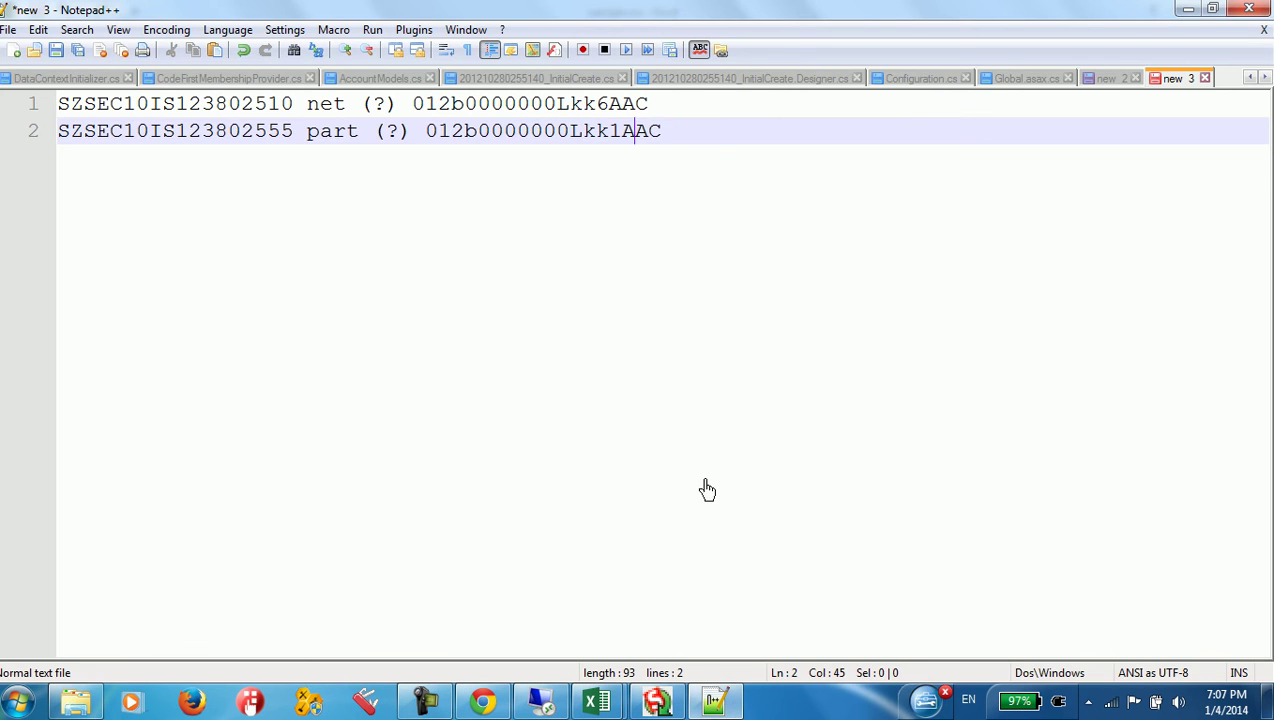
pyautogui.click(714, 704)
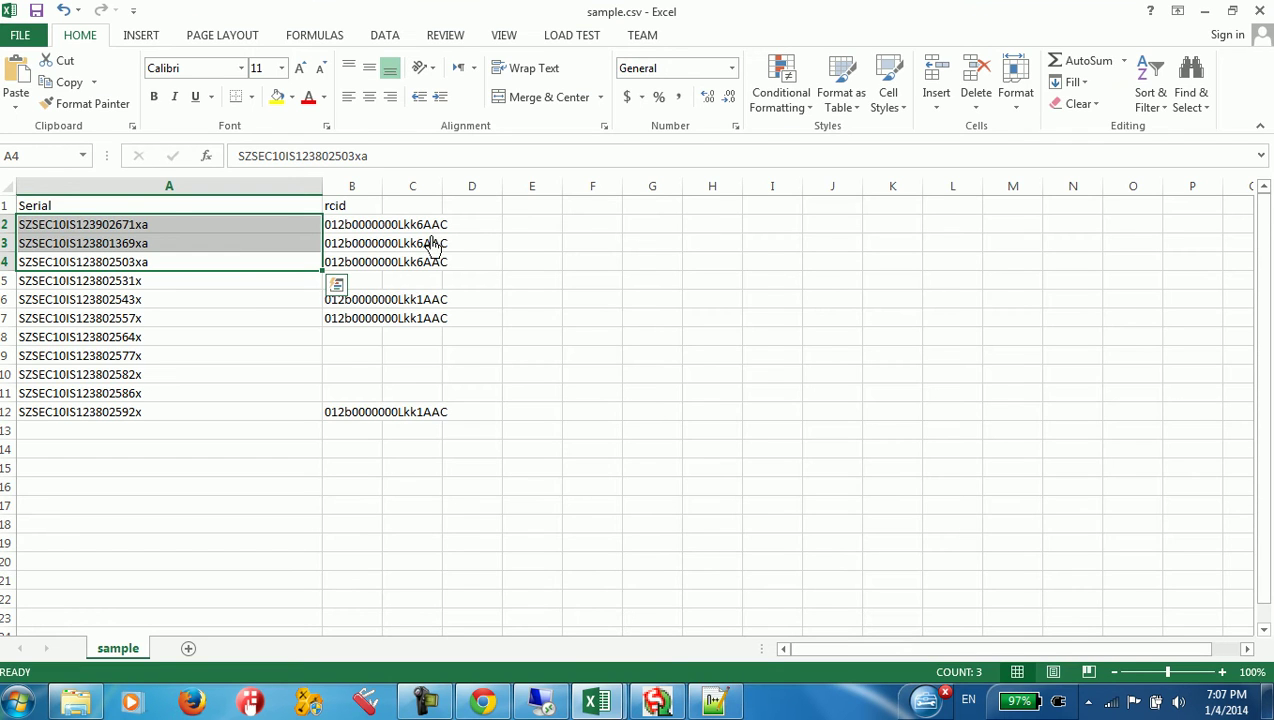
pyautogui.click(714, 704)
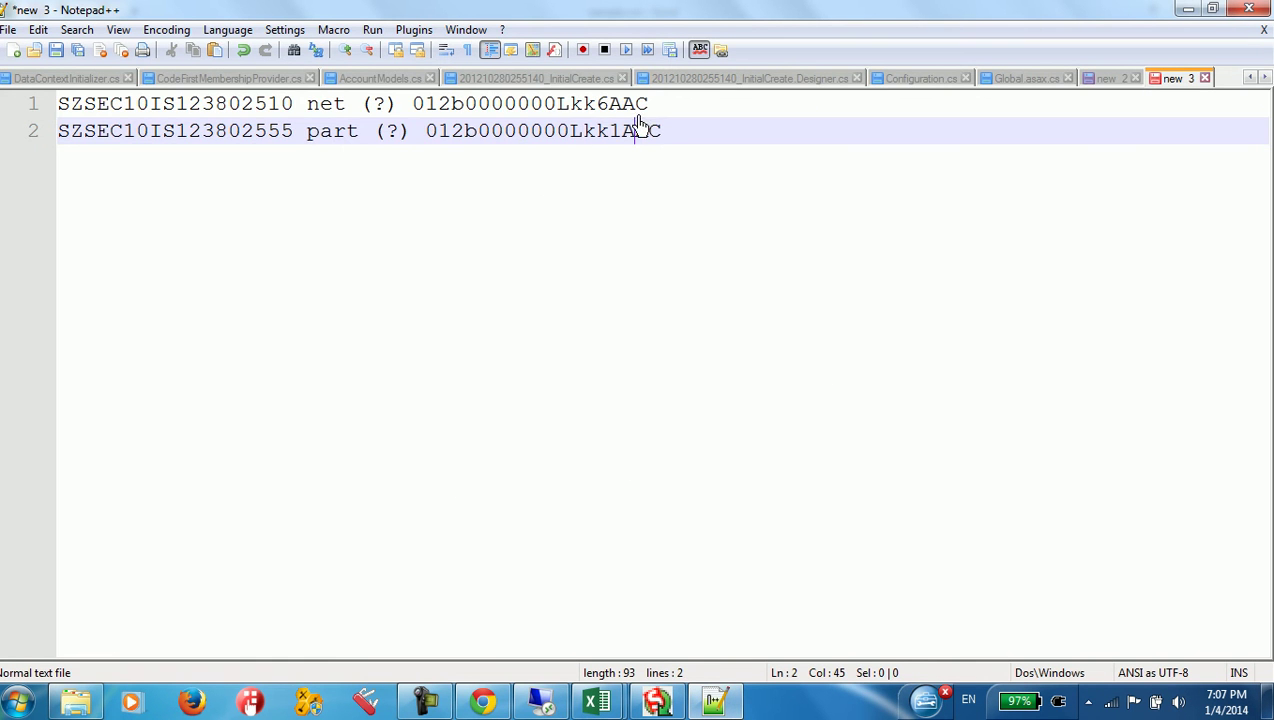
pyautogui.moveTo(660, 108); pyautogui.dragTo(60, 106)
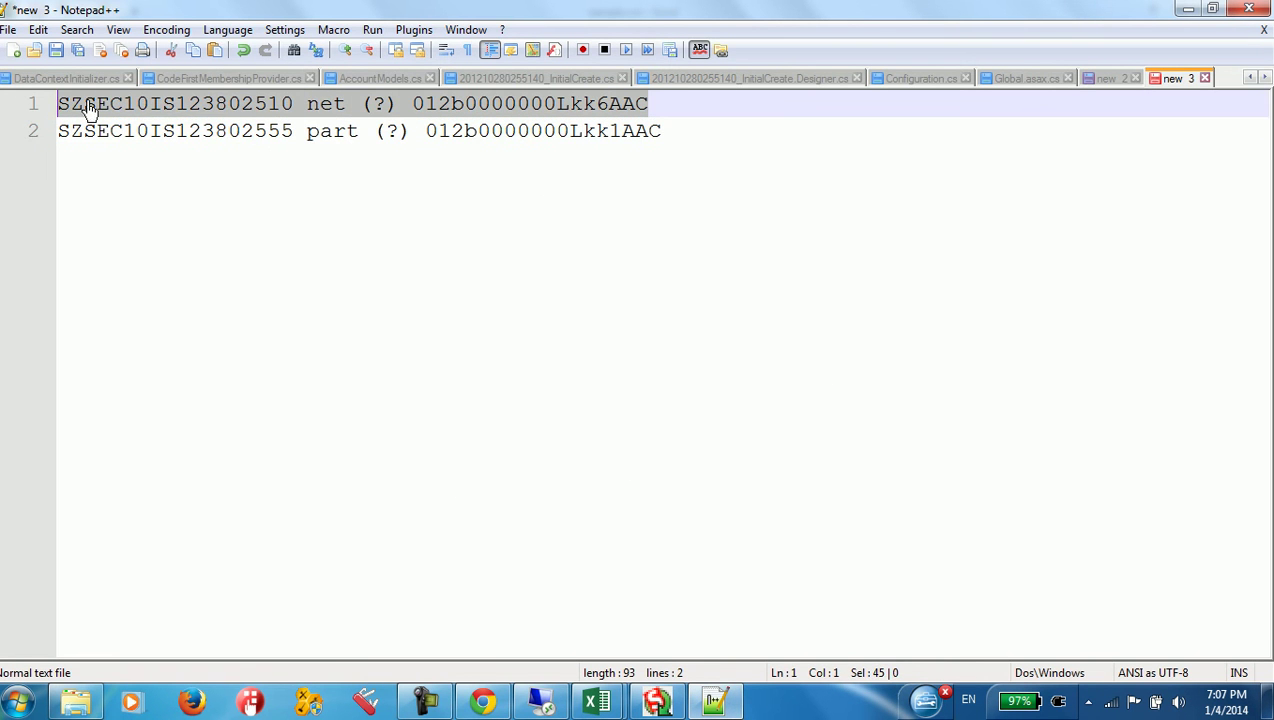
pyautogui.click(328, 115)
pyautogui.click(714, 704)
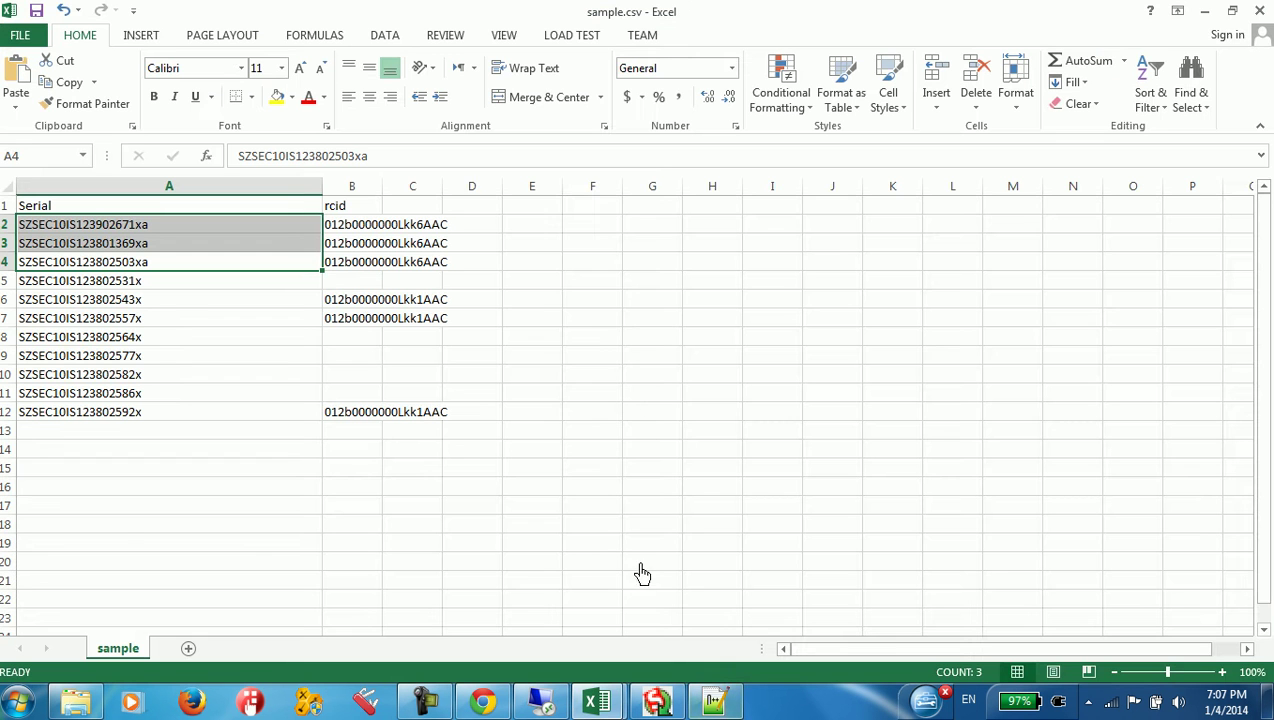
pyautogui.click(36, 11)
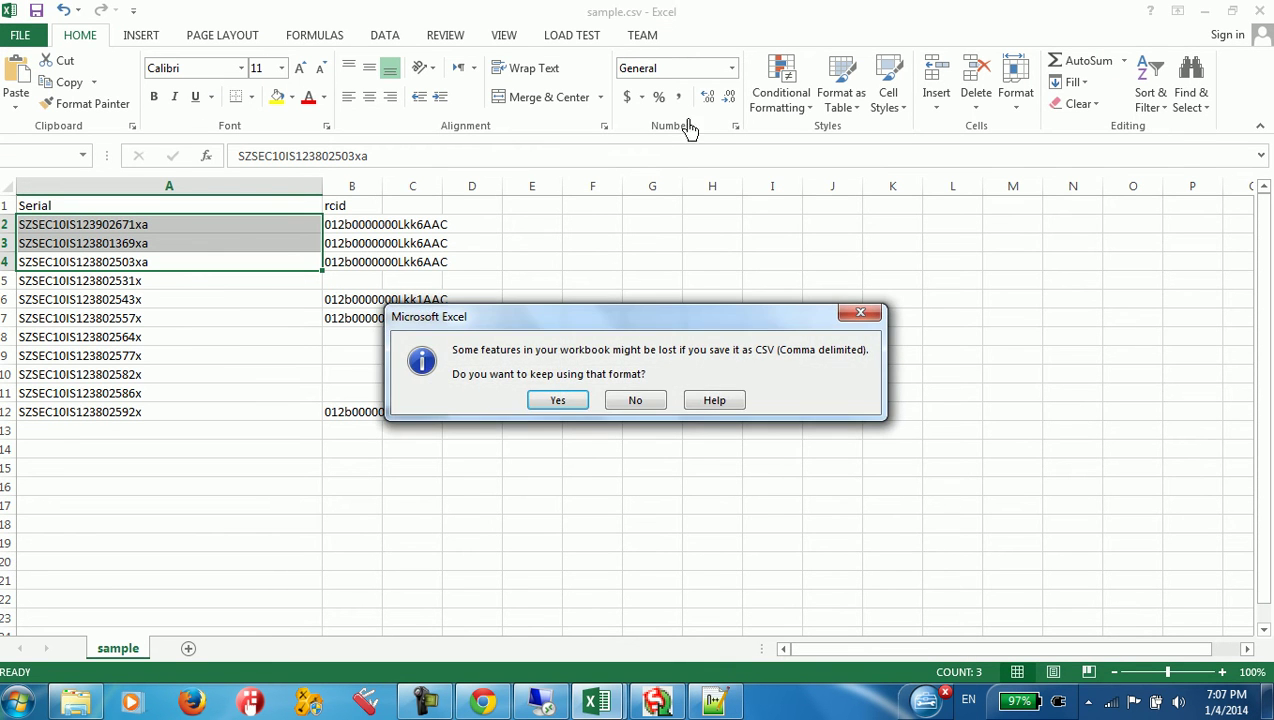
pyautogui.click(558, 400)
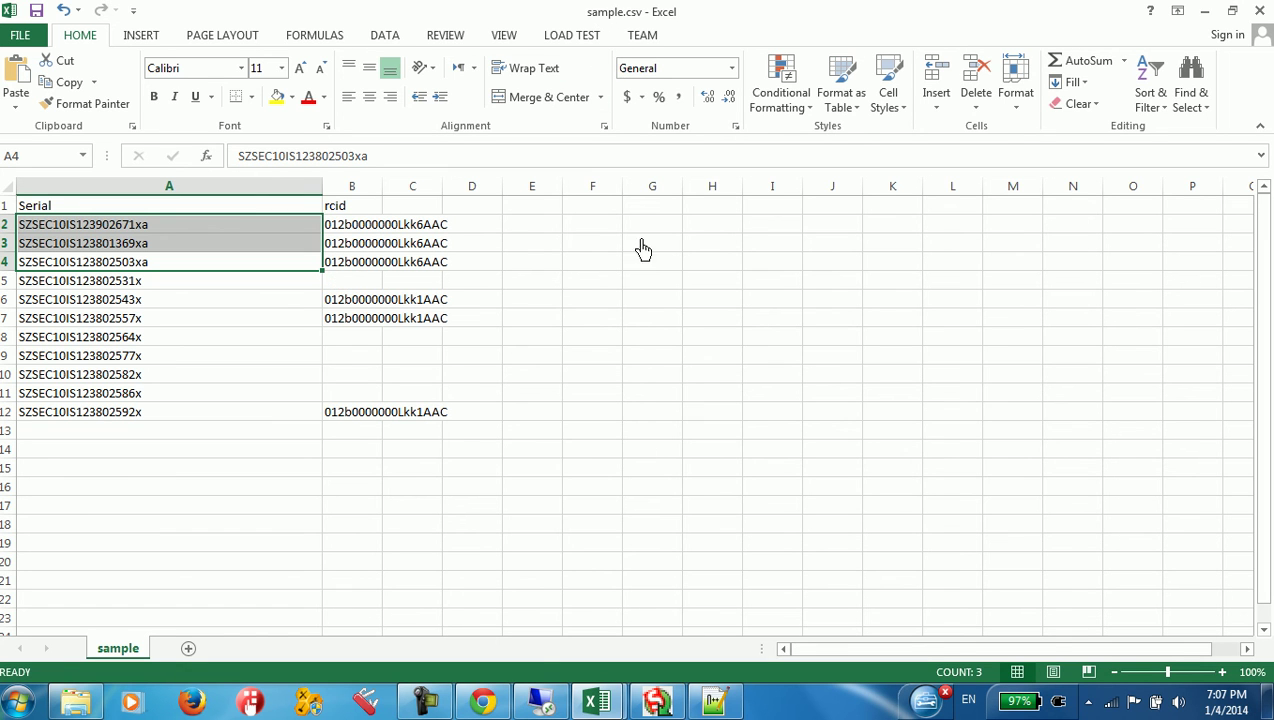
# Step: Start an Inventory Item Serial insert from C:\salesforce dl\sample.csv, acknowledging its 11 records
pyautogui.click(657, 703)
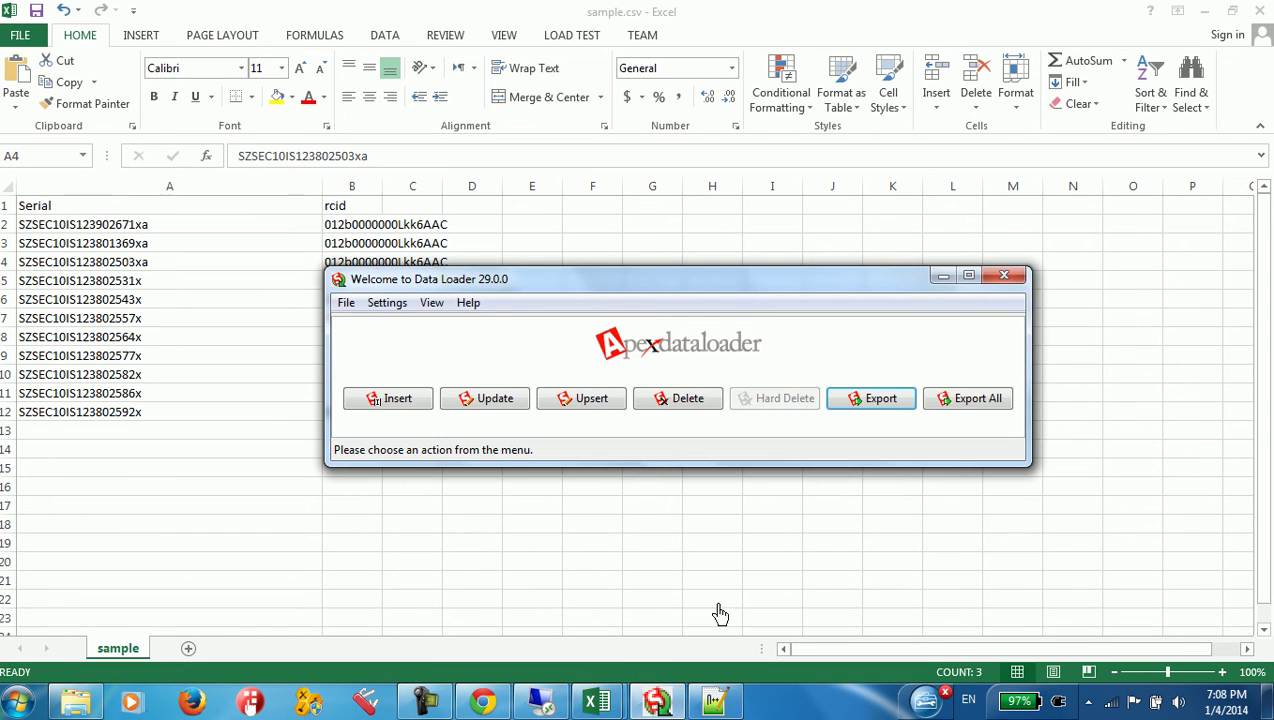
pyautogui.click(401, 404)
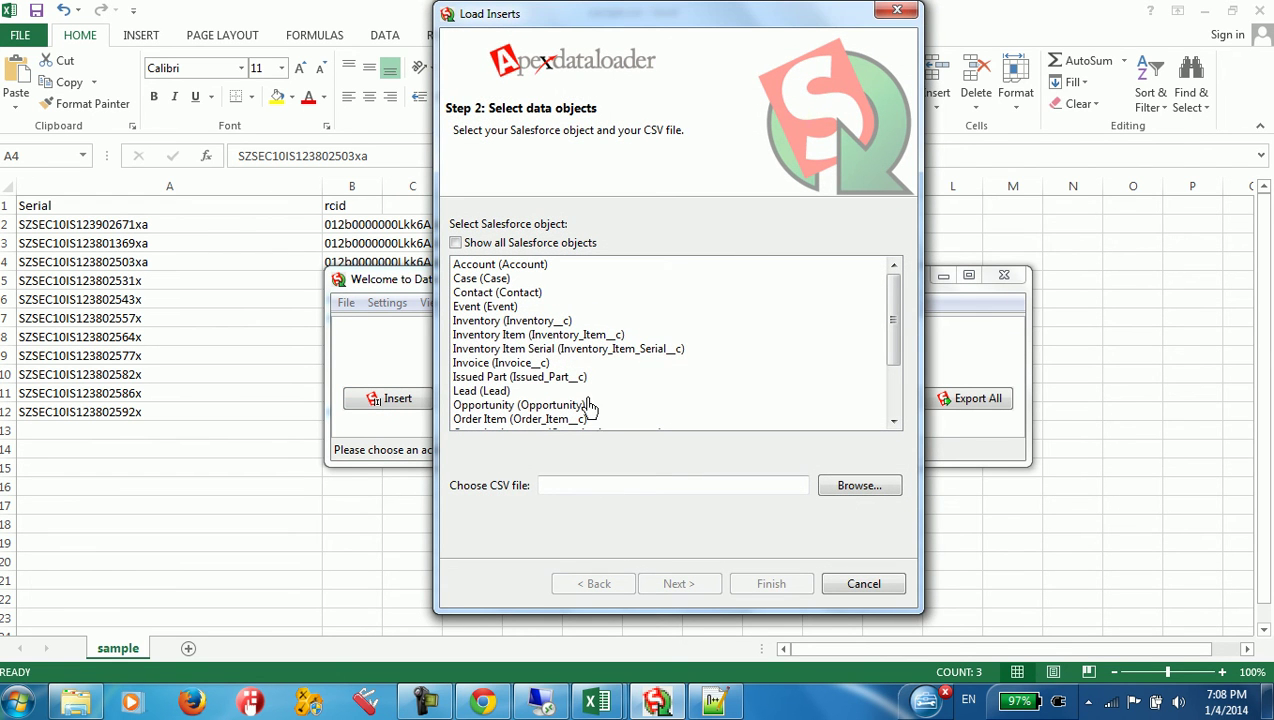
pyautogui.click(592, 352)
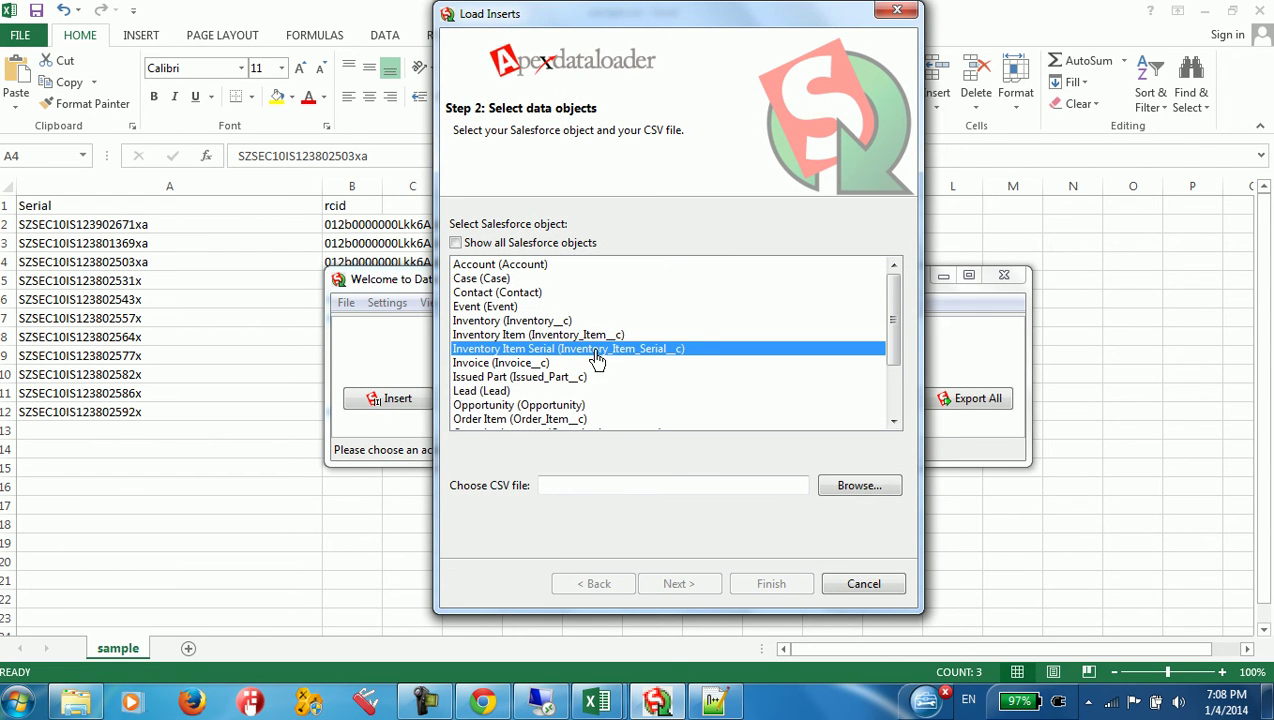
pyautogui.click(840, 488)
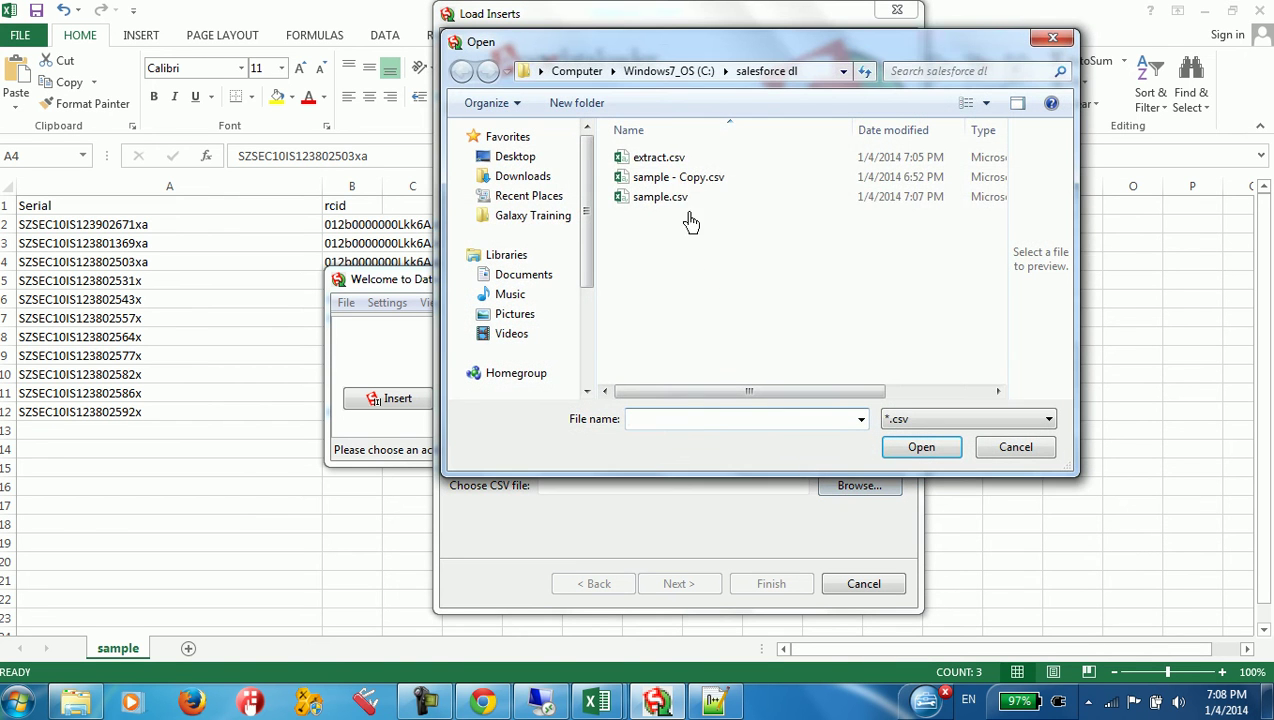
pyautogui.click(656, 180)
pyautogui.click(665, 200)
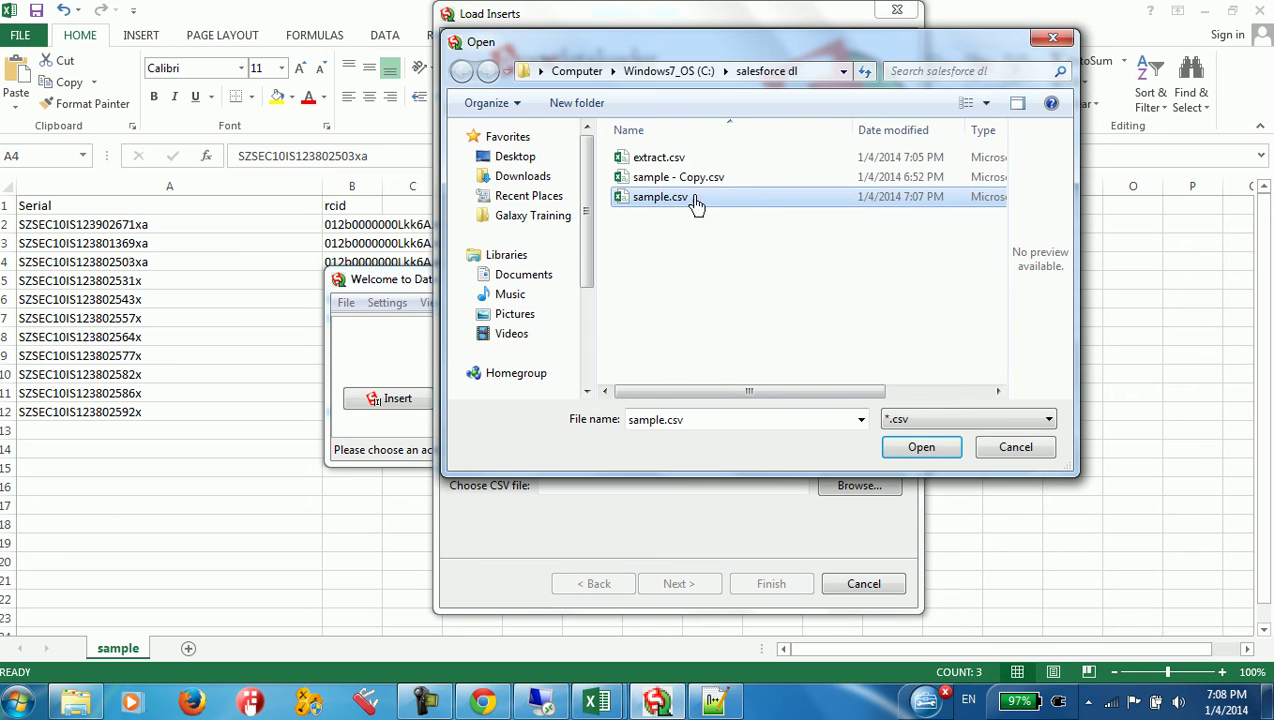
pyautogui.click(921, 449)
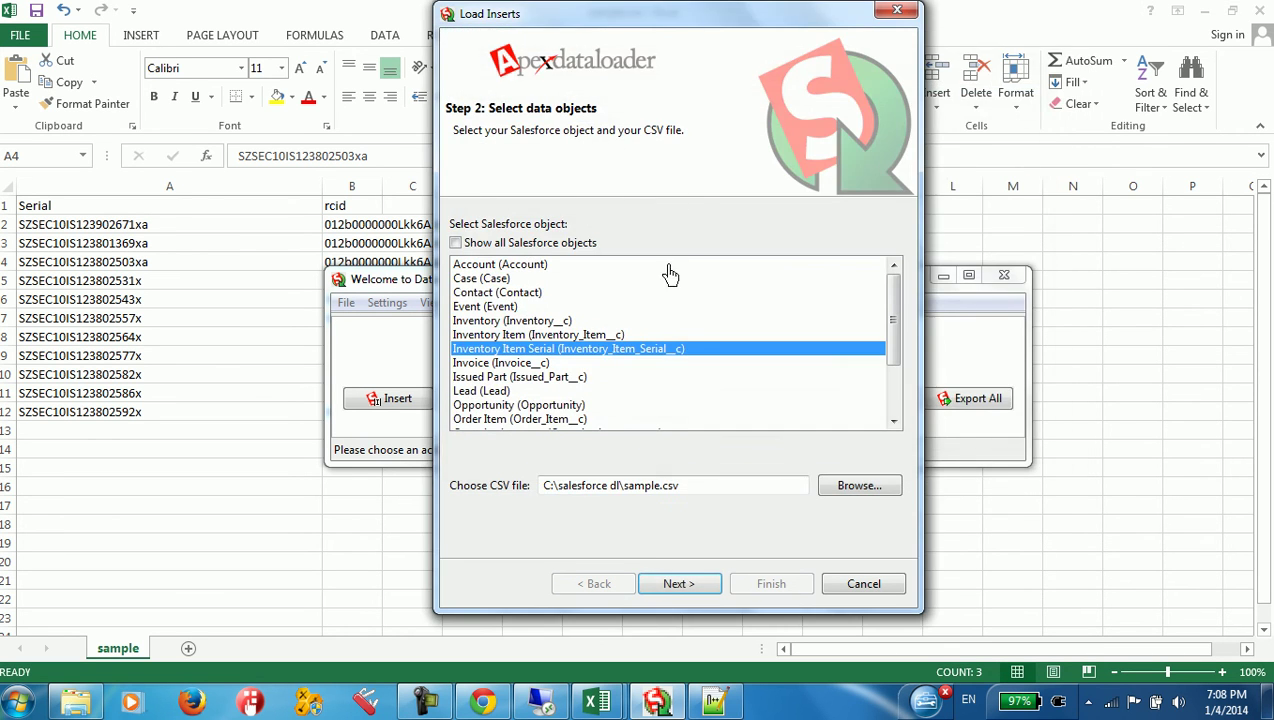
pyautogui.click(679, 584)
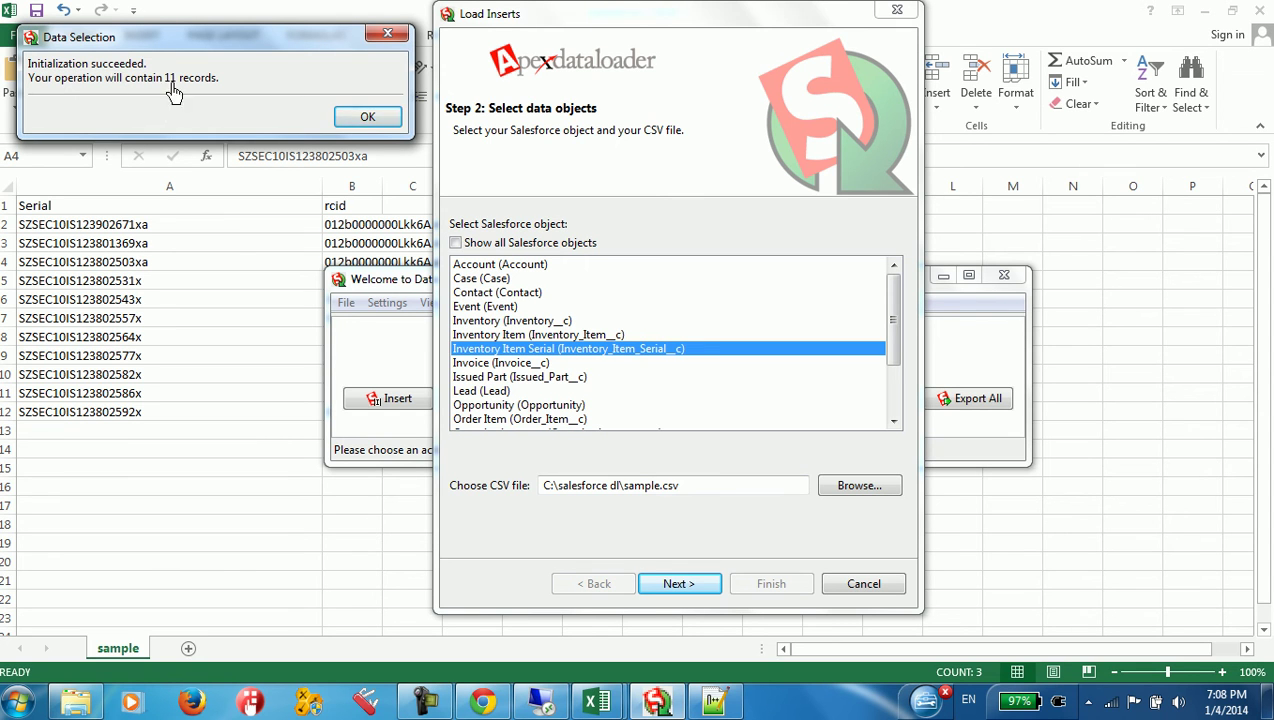
pyautogui.click(368, 118)
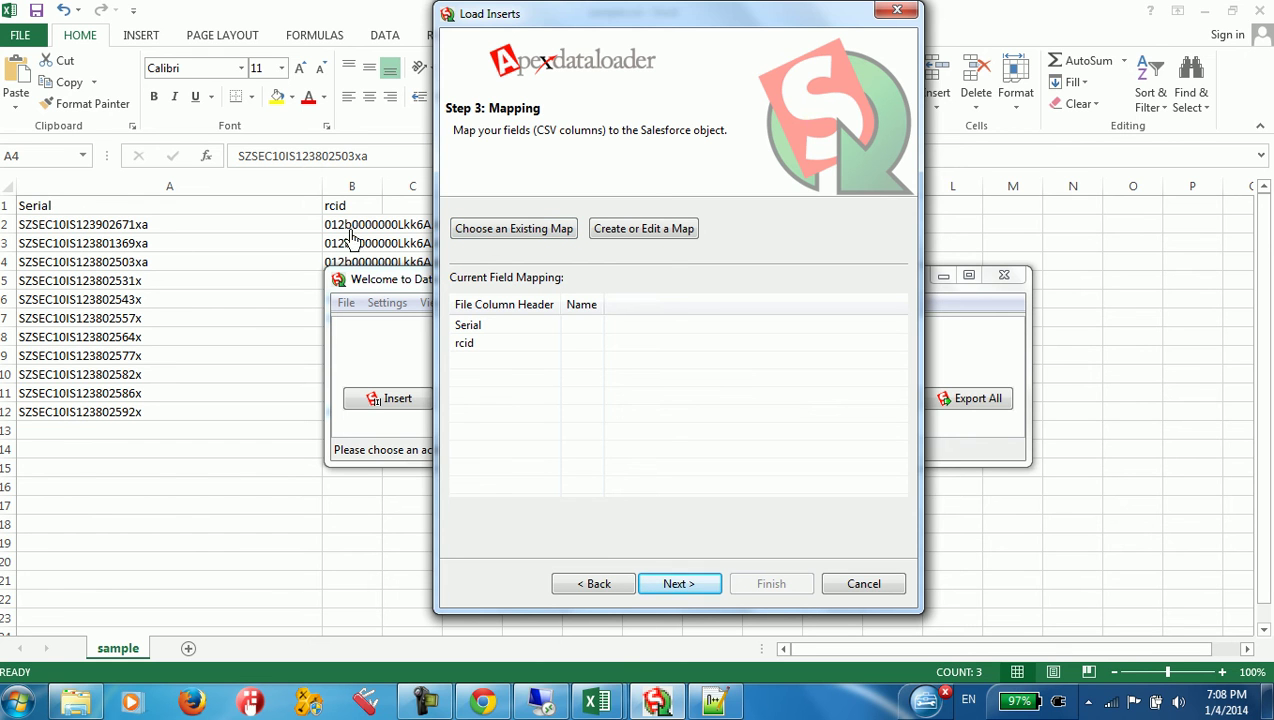
# Step: In the mapping editor, map the Serial column to the Name field
pyautogui.click(655, 243)
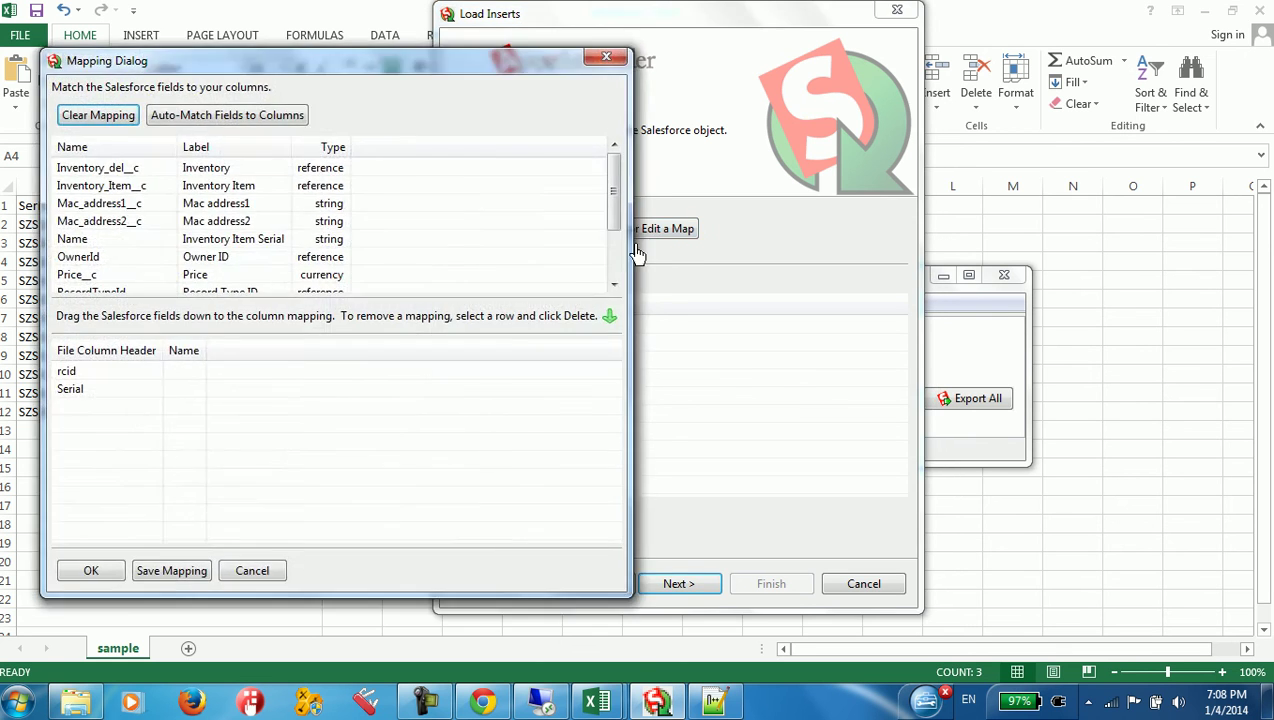
pyautogui.click(118, 205)
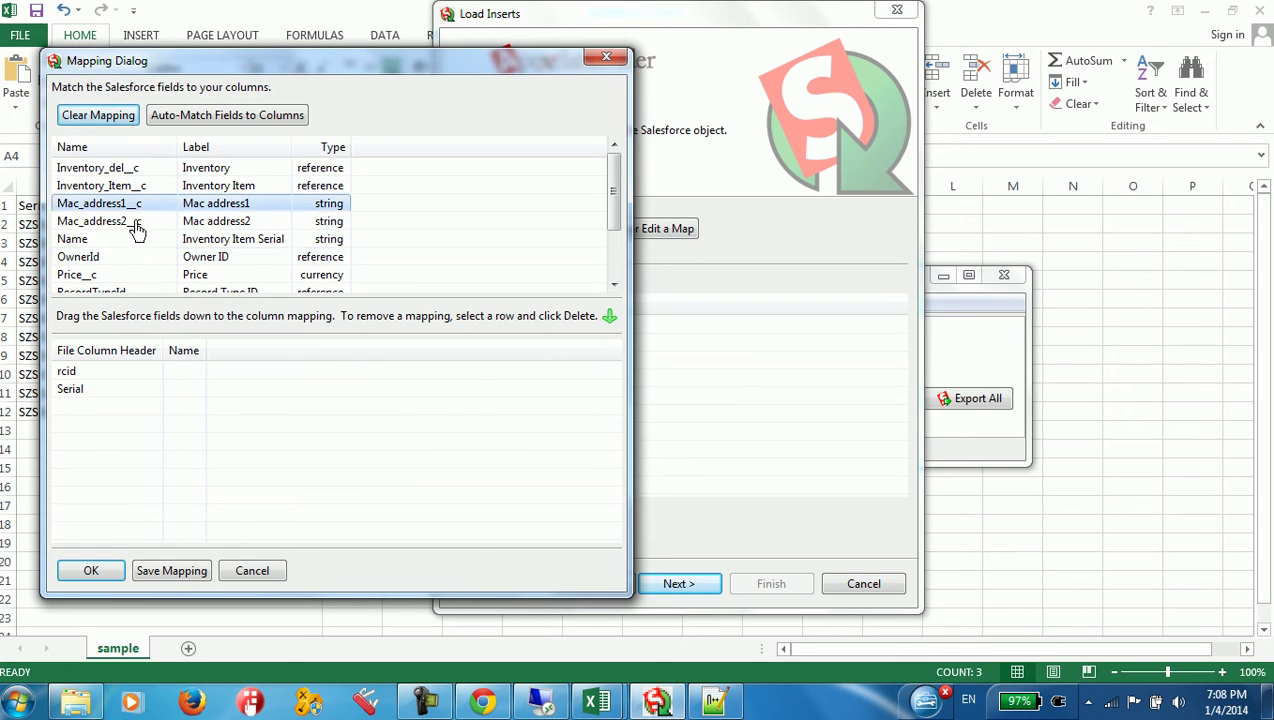
pyautogui.click(150, 240)
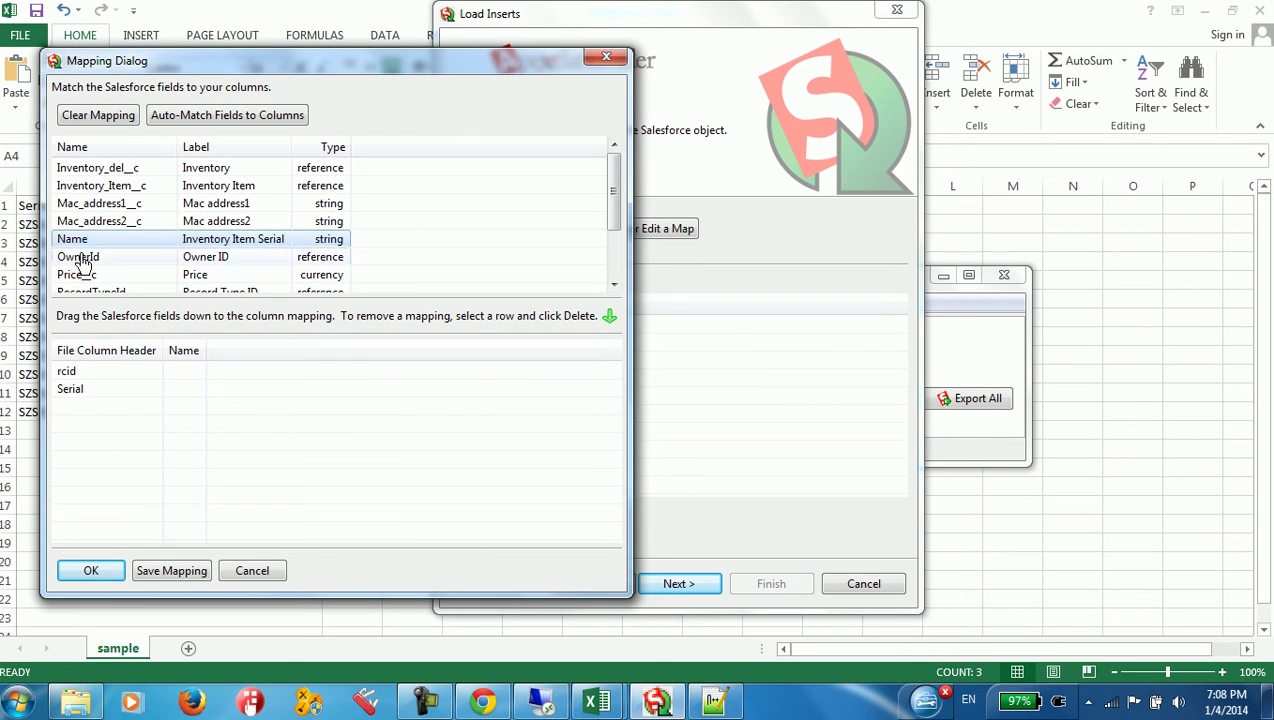
pyautogui.moveTo(84, 248); pyautogui.dragTo(198, 400)
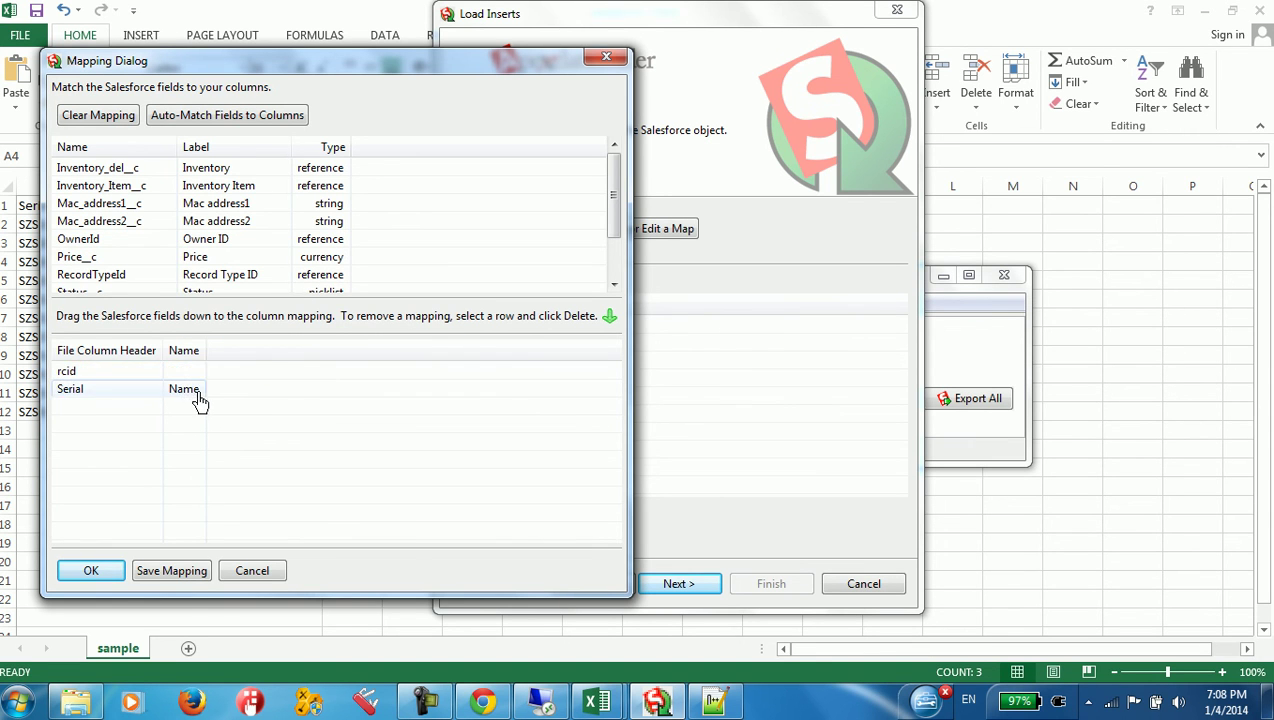
# Step: Map the rcid column to RecordTypeId, accept the mapping and advance to the output directory
pyautogui.click(110, 241)
pyautogui.moveTo(179, 150); pyautogui.dragTo(248, 158)
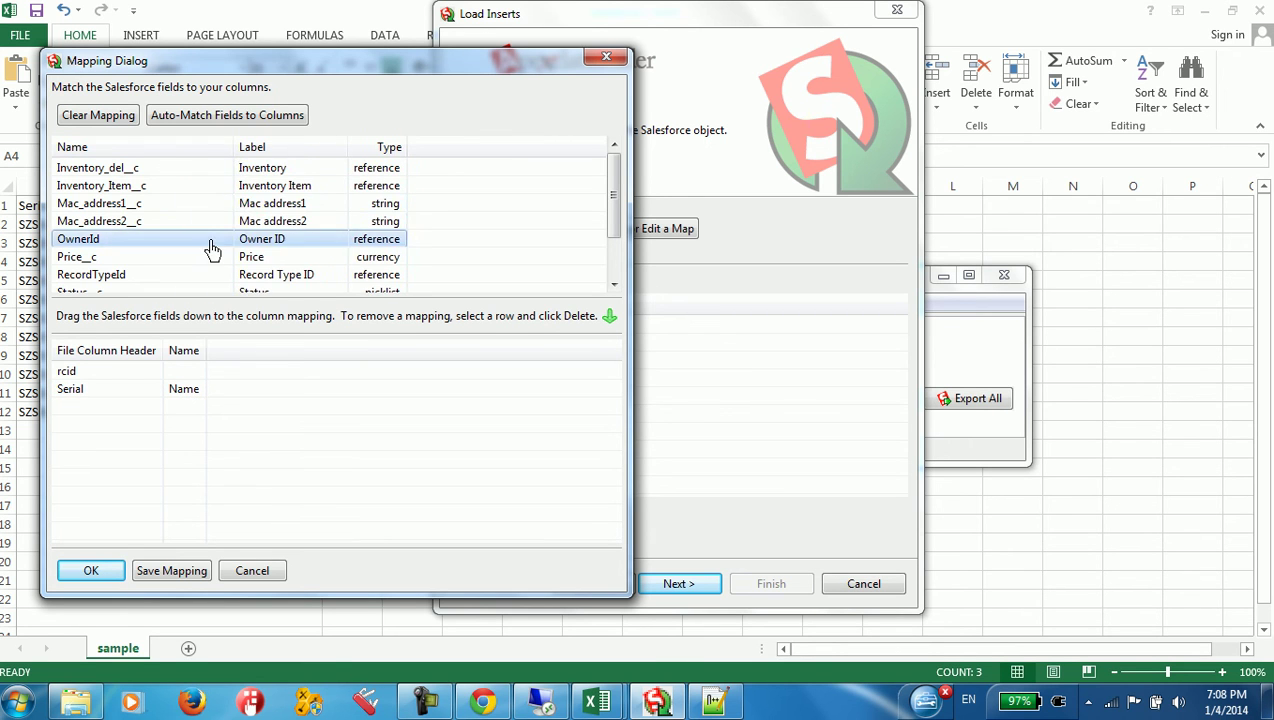
pyautogui.scroll(-2, 135, 250)
pyautogui.click(89, 226)
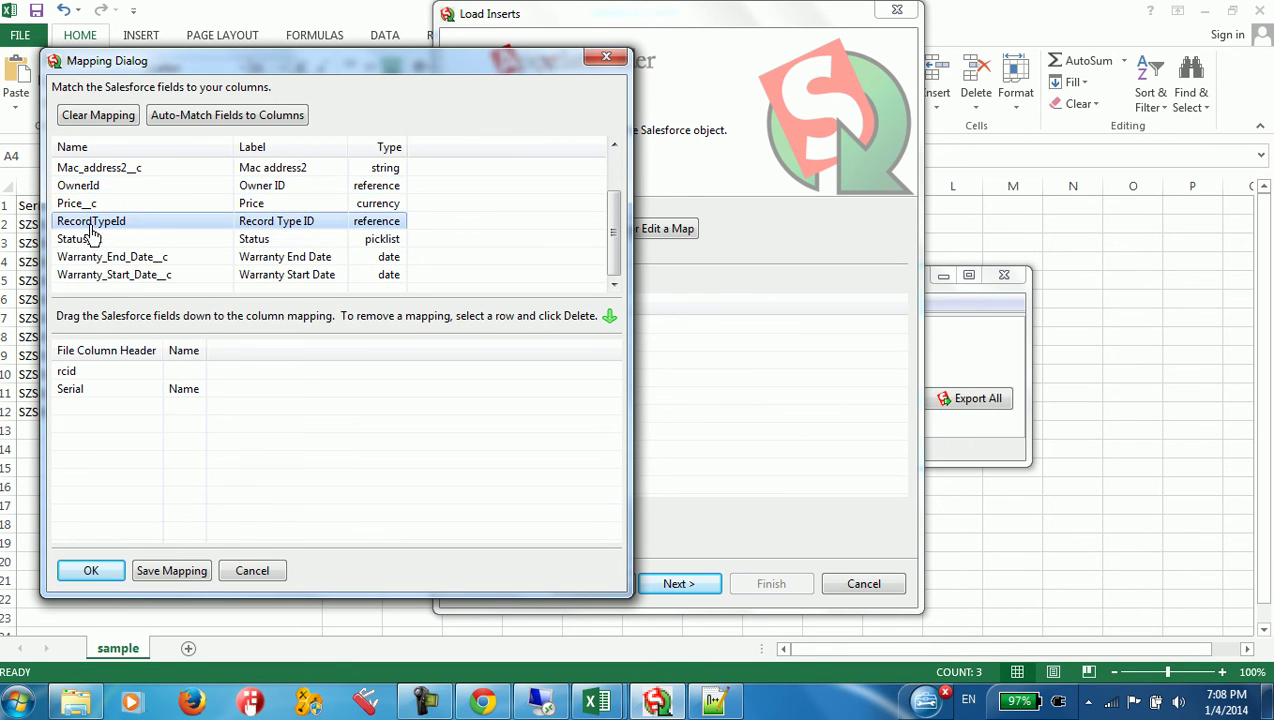
pyautogui.moveTo(92, 232); pyautogui.dragTo(190, 382)
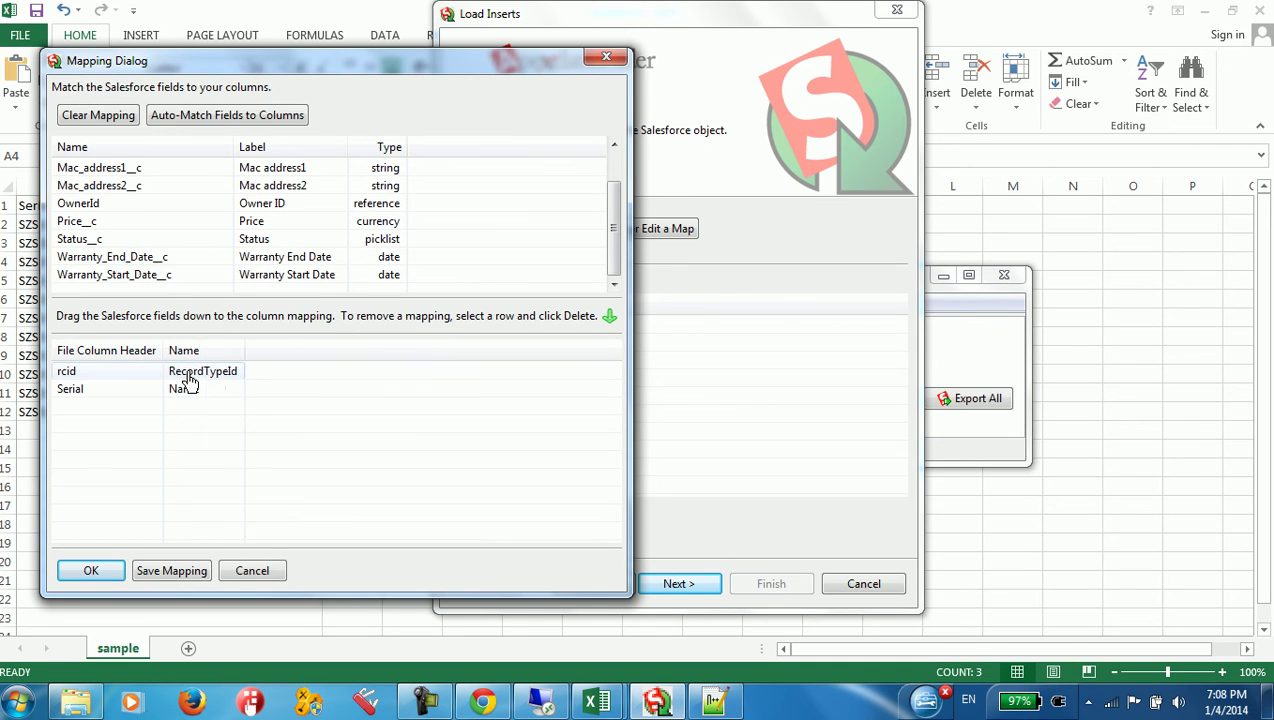
pyautogui.click(99, 578)
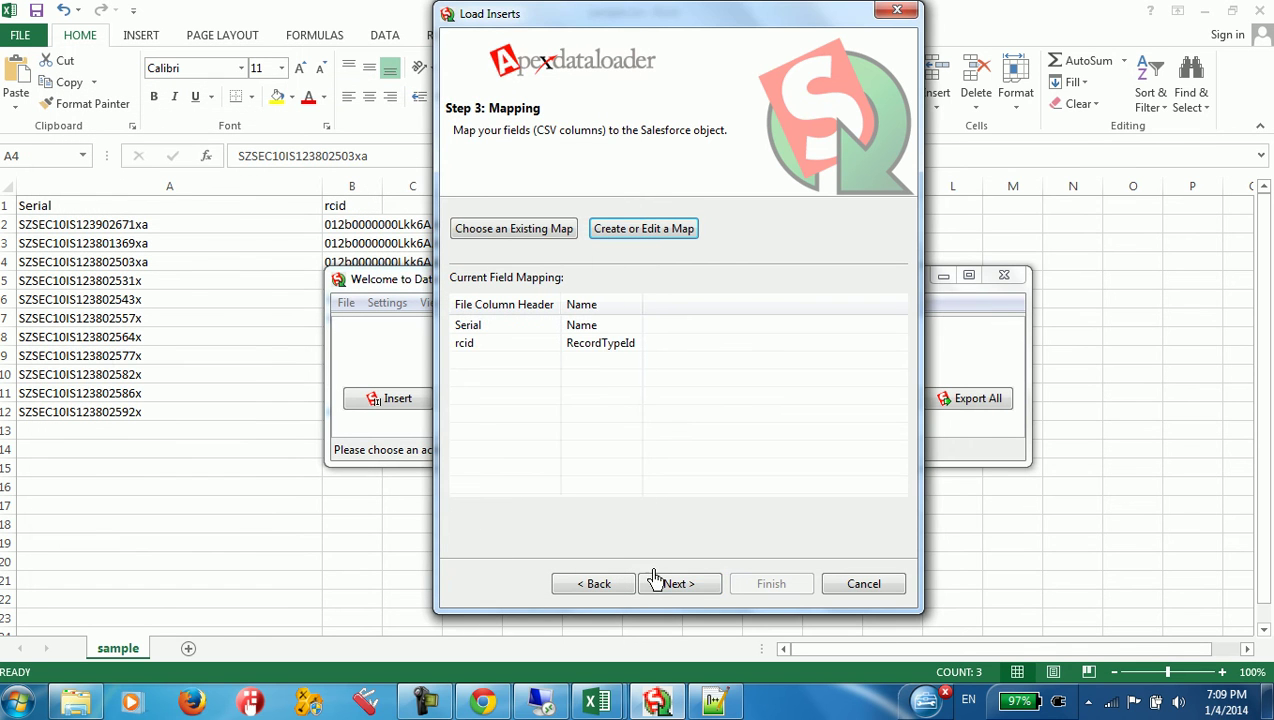
pyautogui.click(676, 590)
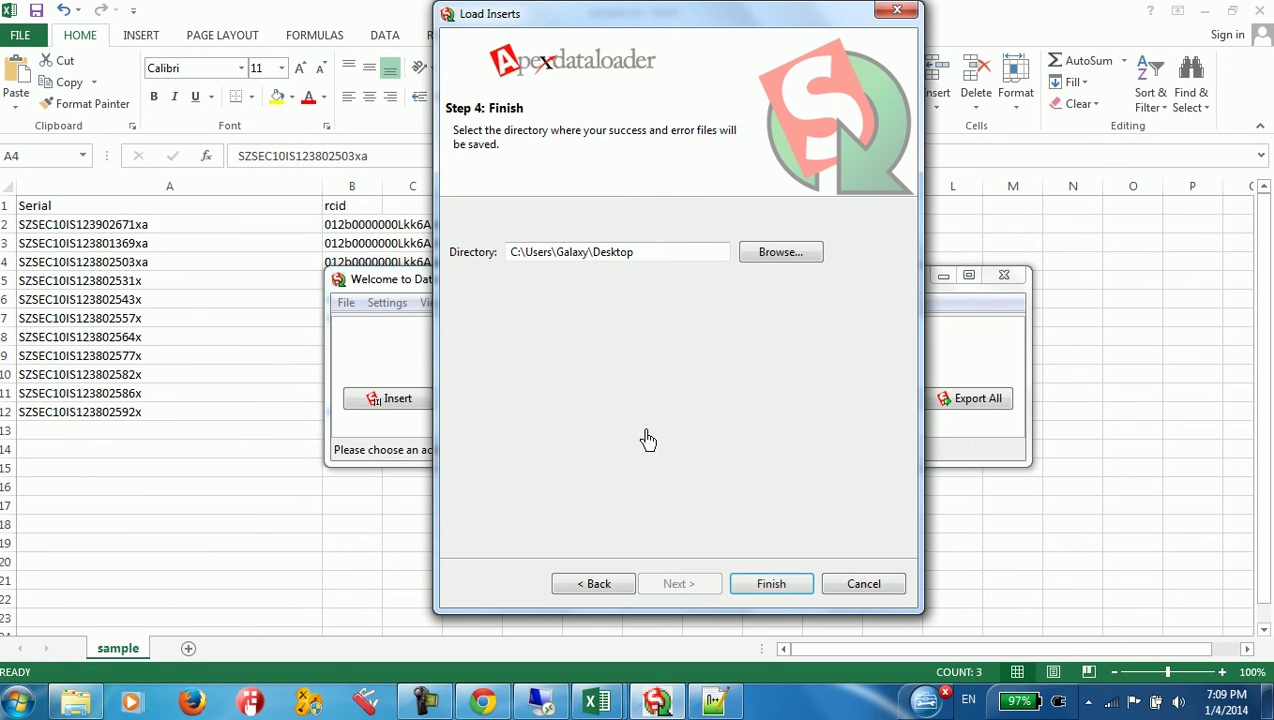
# Step: Keep the Desktop results directory and run the insert: 11 successes, 0 errors
pyautogui.doubleClick(646, 260)
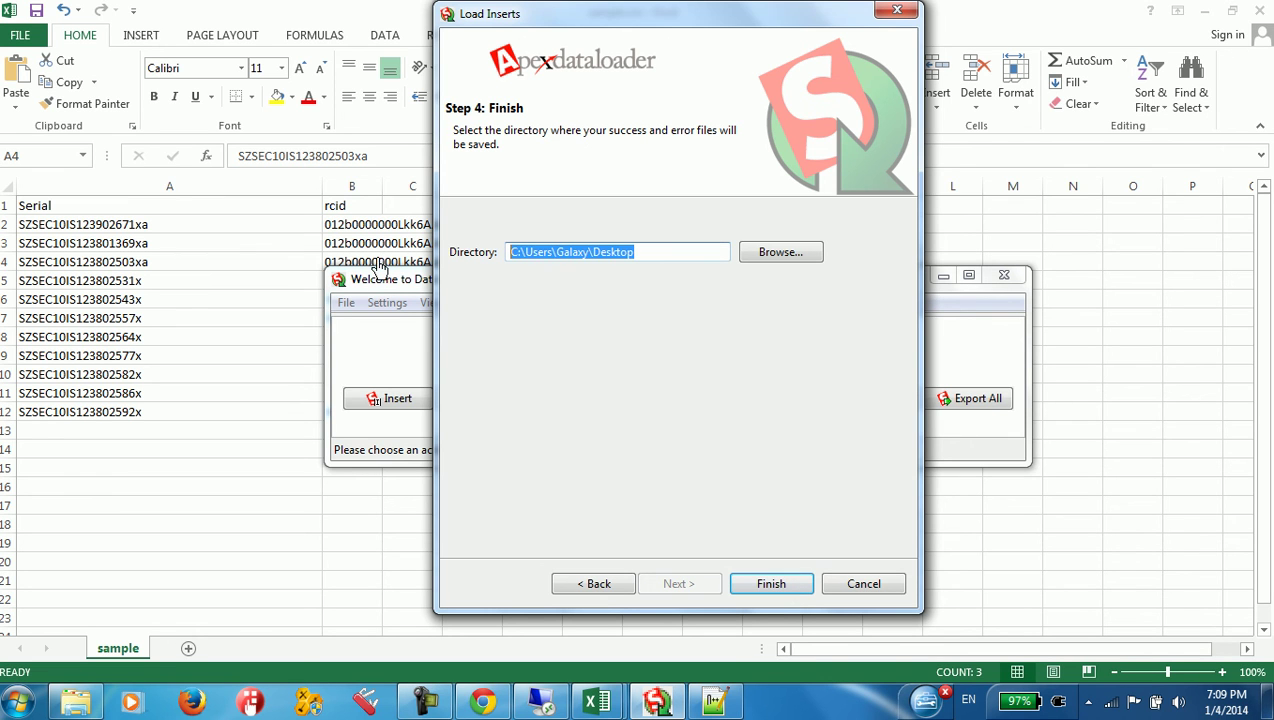
pyautogui.click(776, 590)
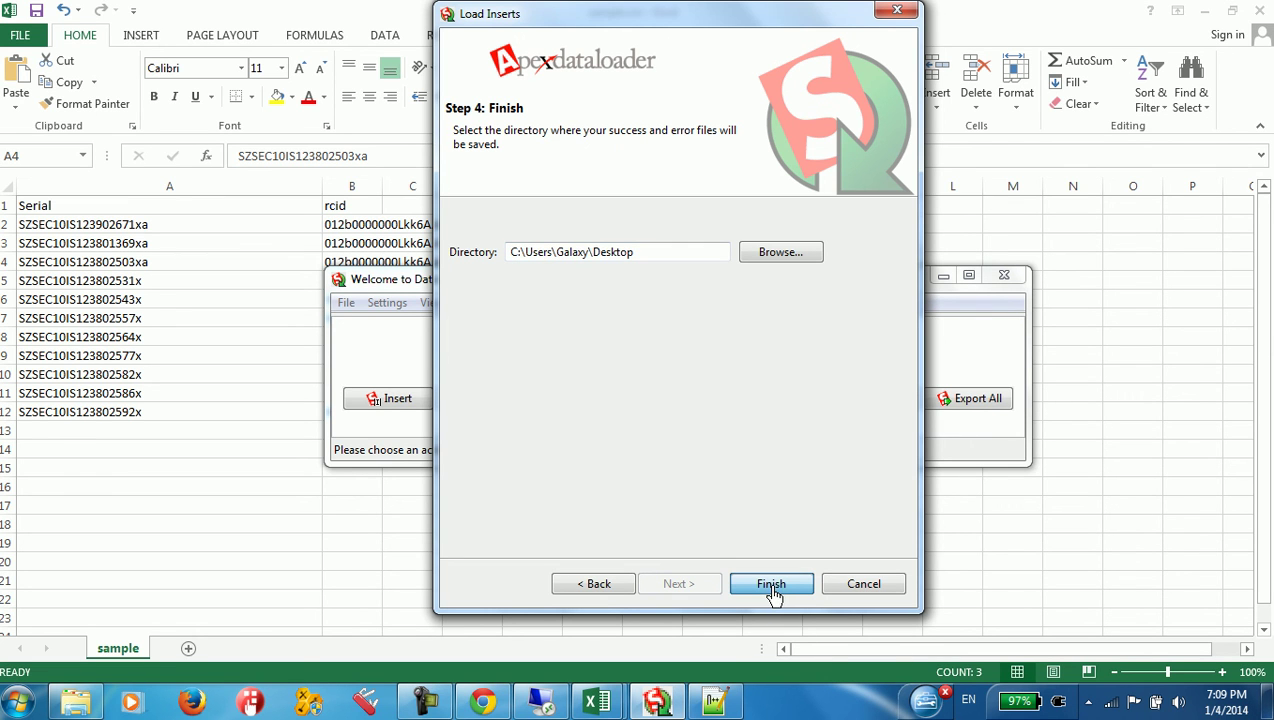
pyautogui.click(689, 418)
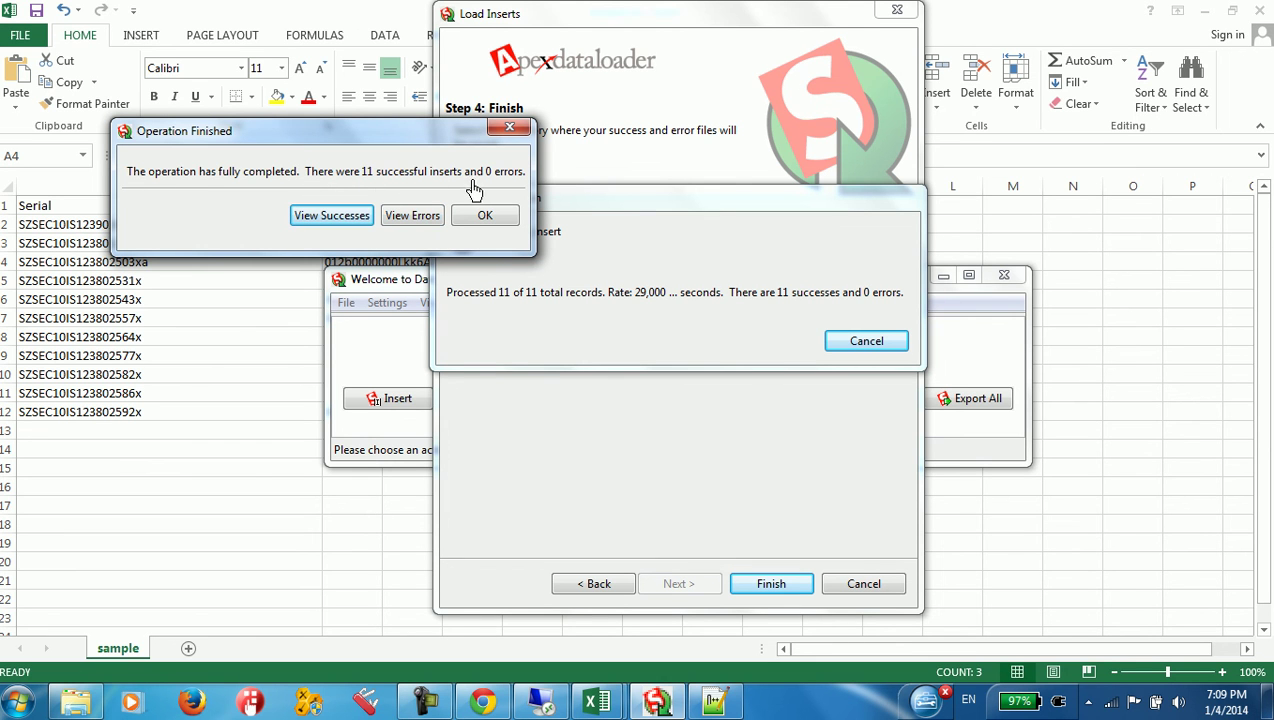
pyautogui.click(486, 220)
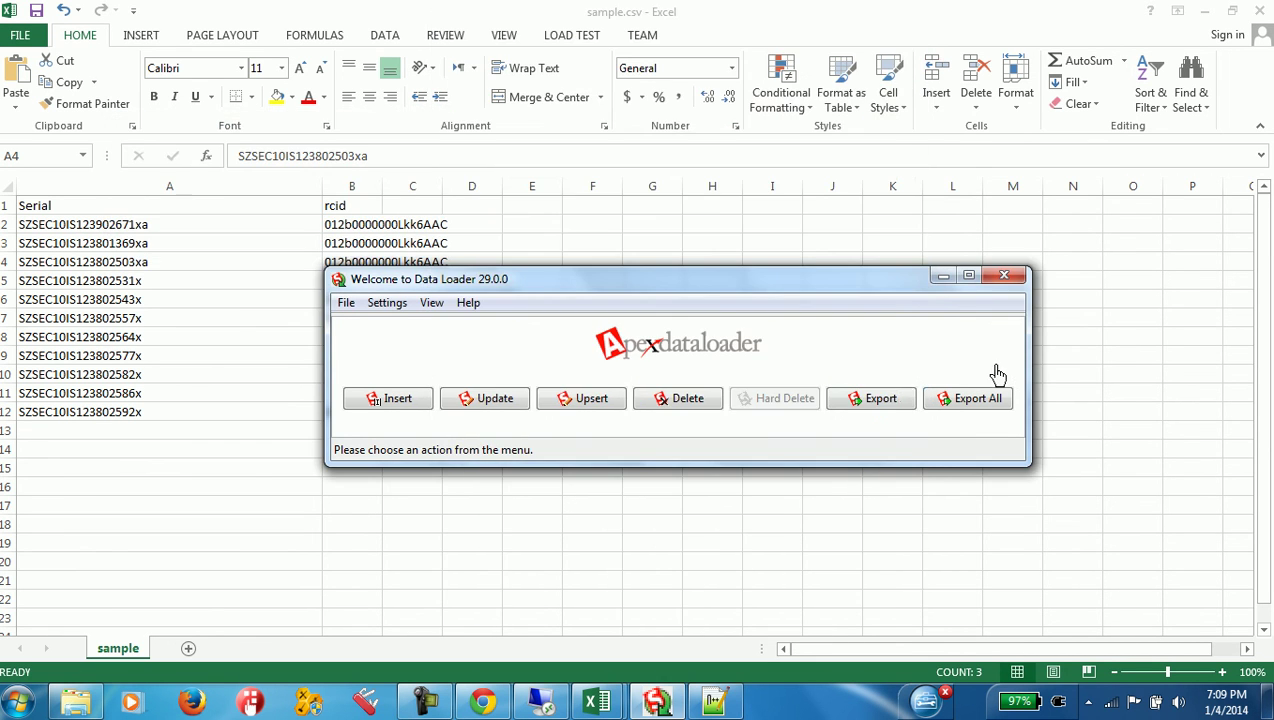
# Step: Move the Data Loader window aside and inspect the rcid record type IDs in rows 2–12
pyautogui.moveTo(812, 269); pyautogui.dragTo(828, 237)
pyautogui.moveTo(583, 264); pyautogui.dragTo(718, 484)
pyautogui.click(362, 413)
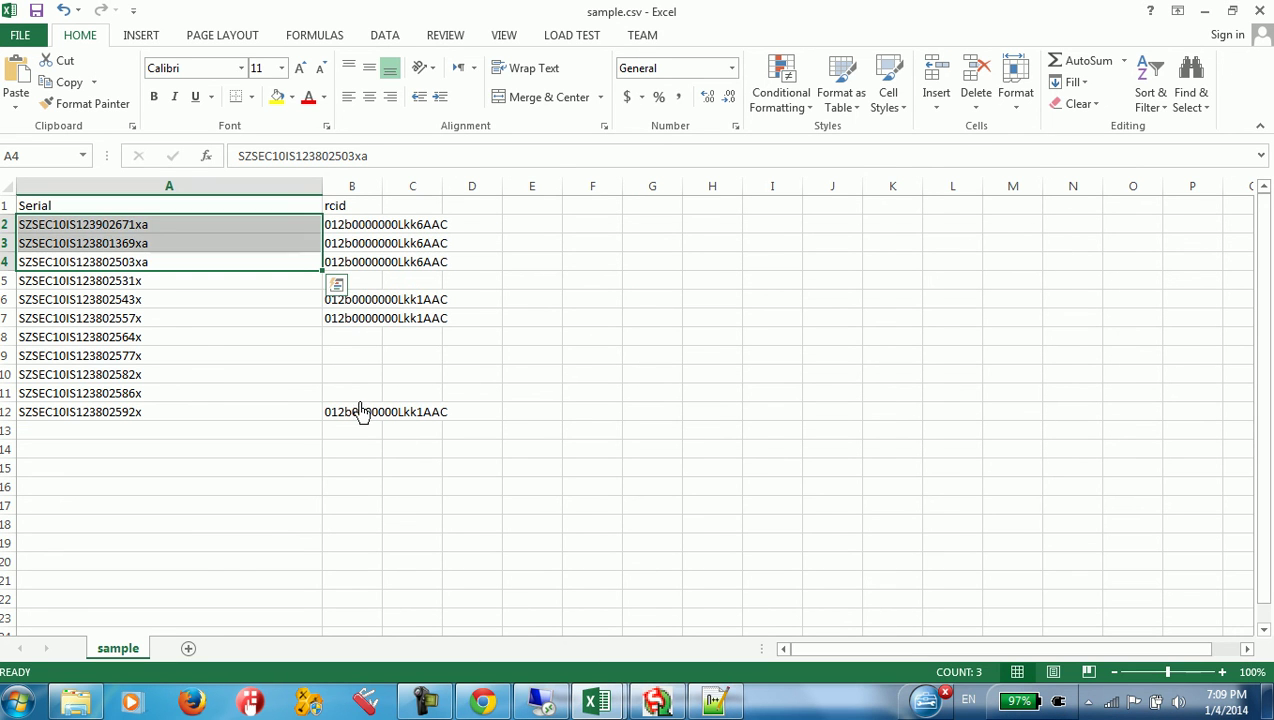
pyautogui.click(423, 413)
pyautogui.click(421, 318)
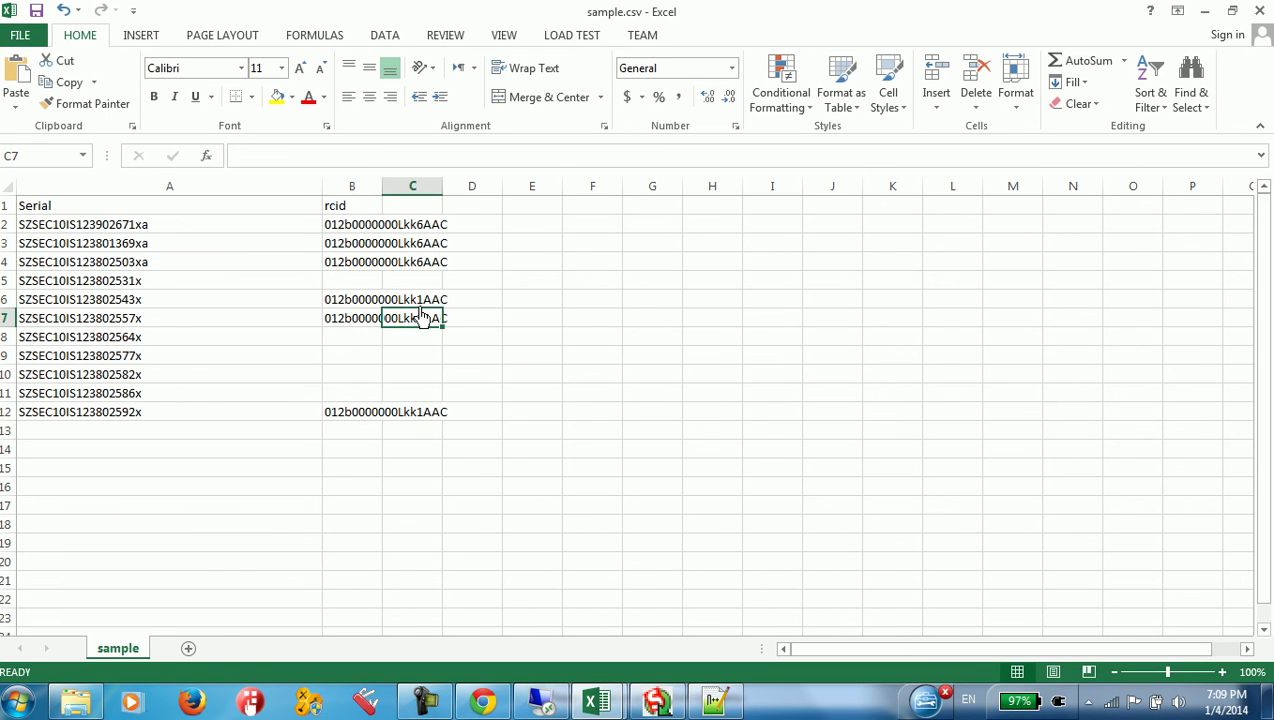
pyautogui.click(425, 262)
pyautogui.click(425, 243)
pyautogui.click(424, 226)
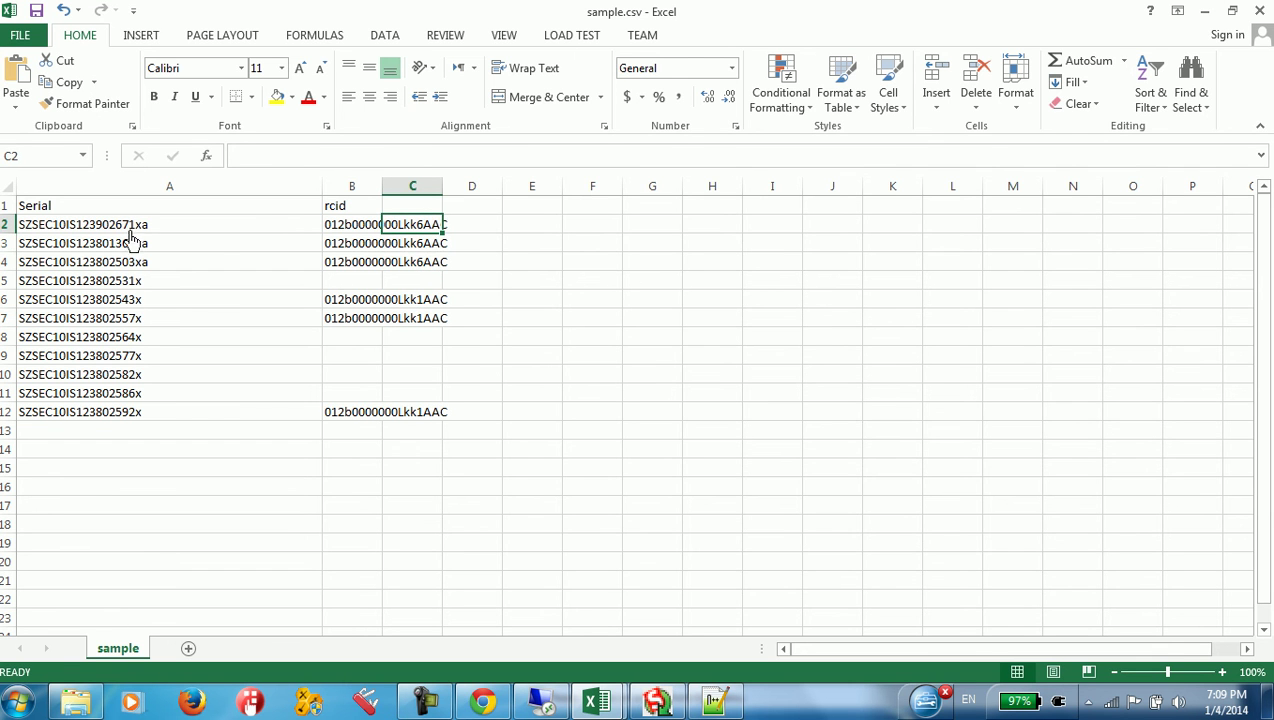
# Step: Compare against the record type IDs in the Notepad++ notes before returning to Salesforce
pyautogui.click(714, 700)
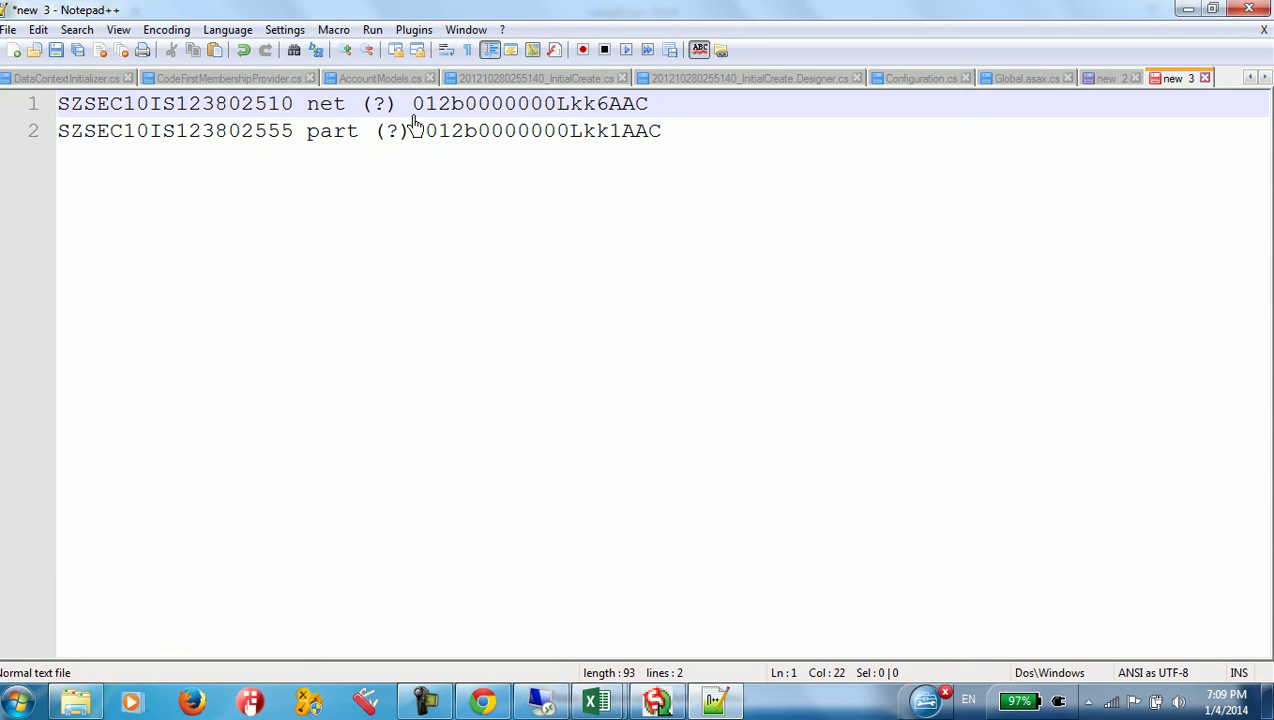
pyautogui.moveTo(588, 105); pyautogui.dragTo(612, 105)
pyautogui.click(343, 113)
pyautogui.doubleClick(343, 110)
pyautogui.click(482, 700)
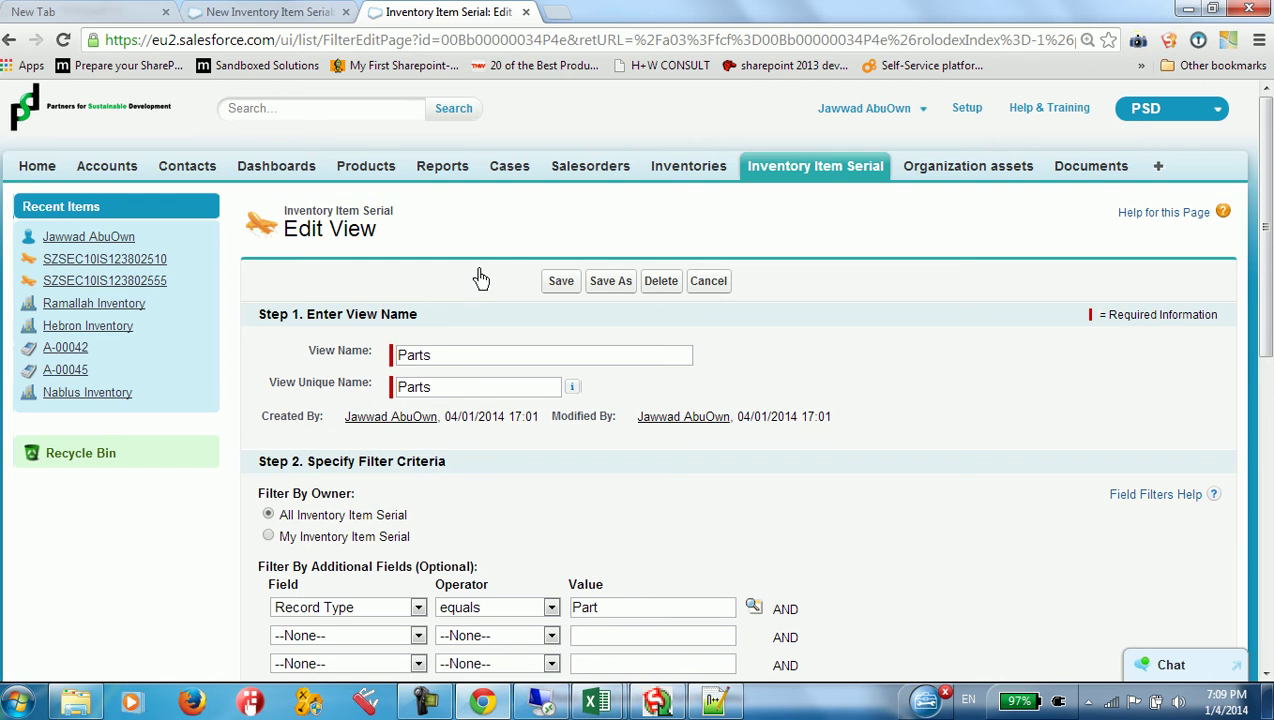
# Step: Open the Netketabi list view and find the inserted serials ending 2671xa and 1369xa
pyautogui.click(838, 180)
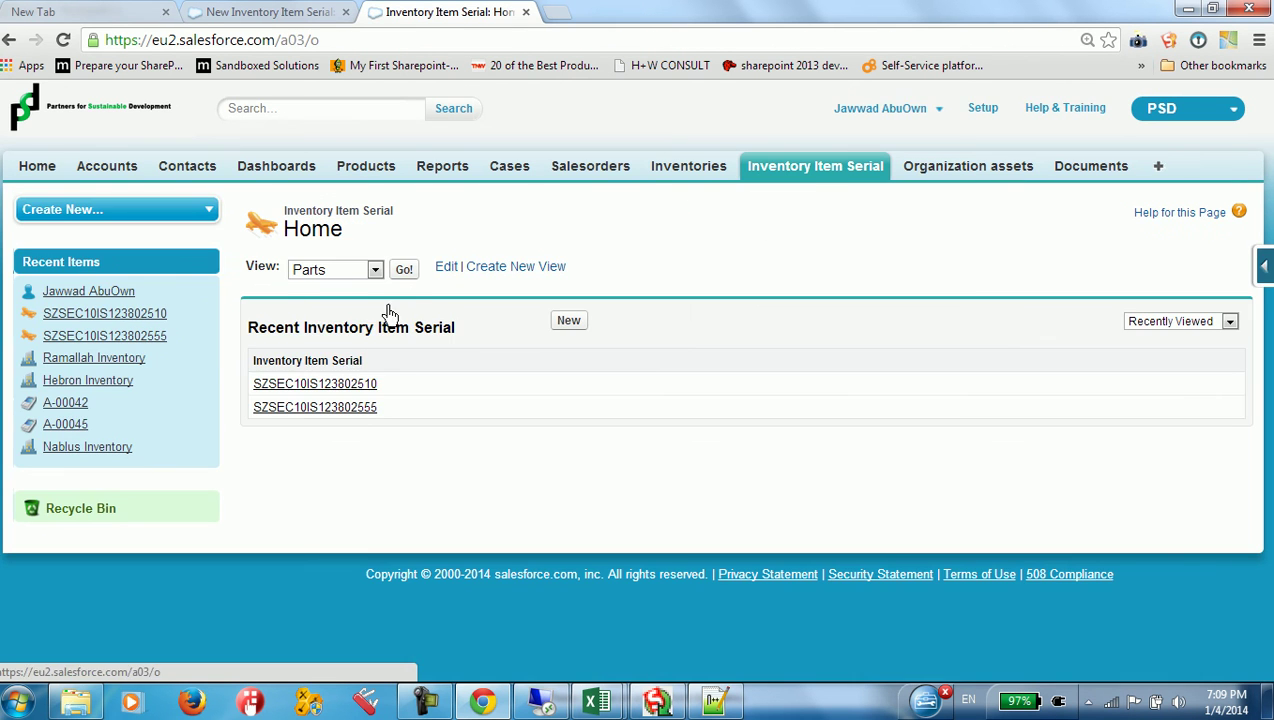
pyautogui.click(345, 270)
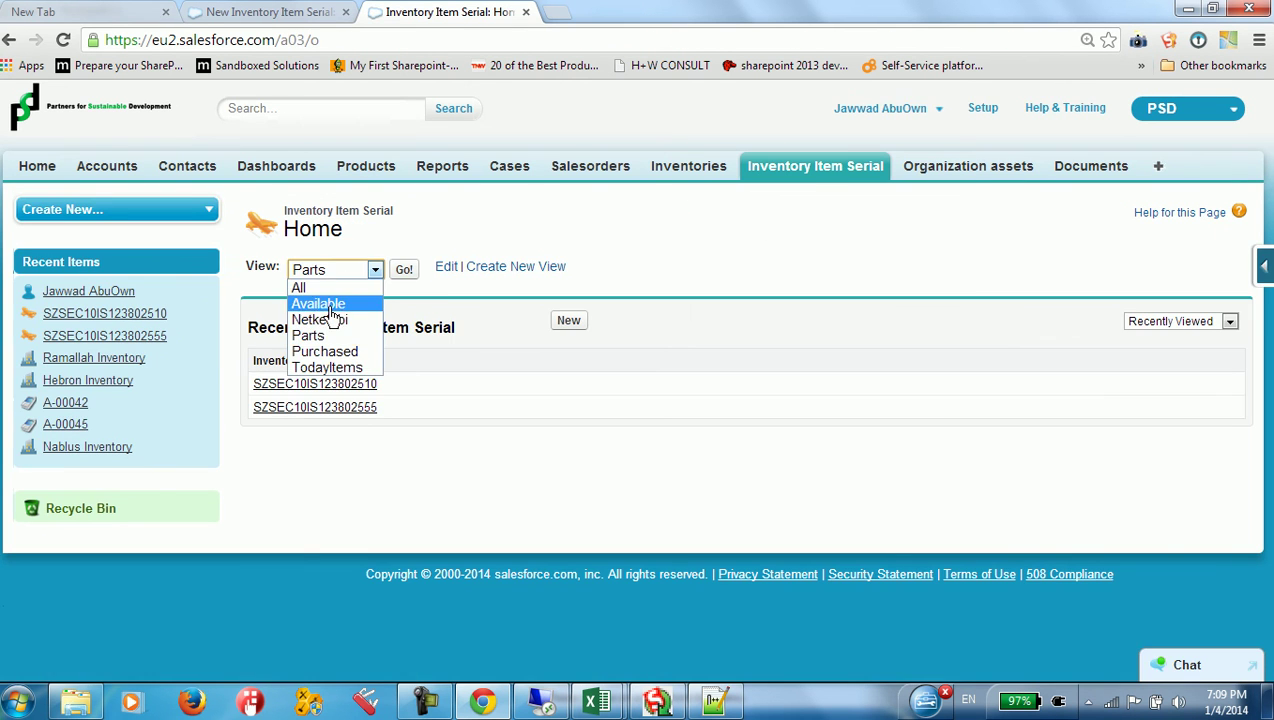
pyautogui.click(335, 319)
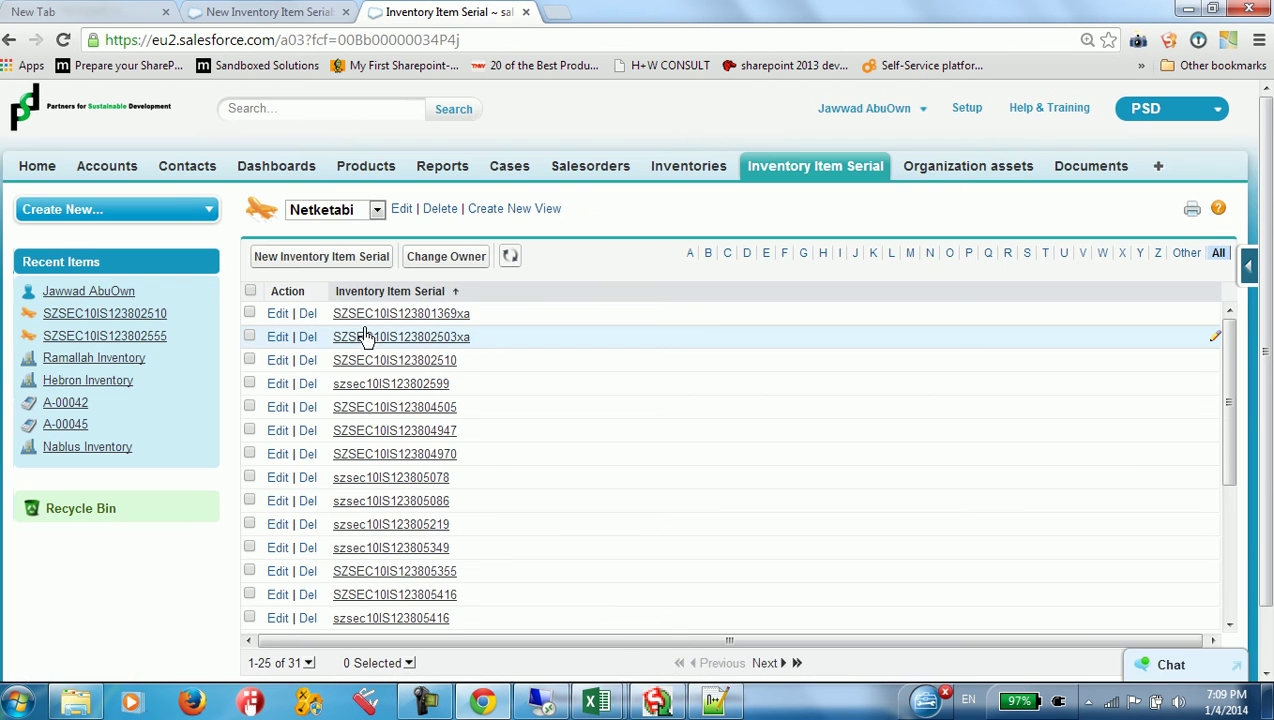
pyautogui.scroll(-2, 468, 432)
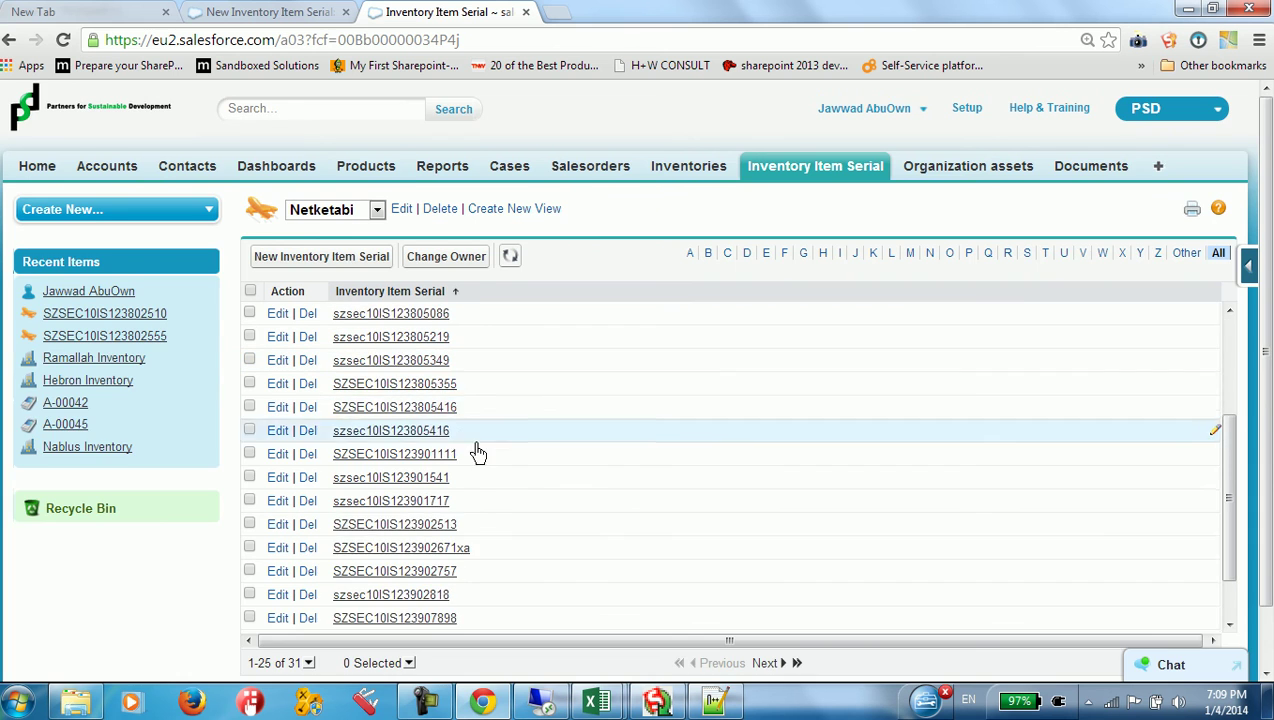
pyautogui.scroll(-3, 468, 432)
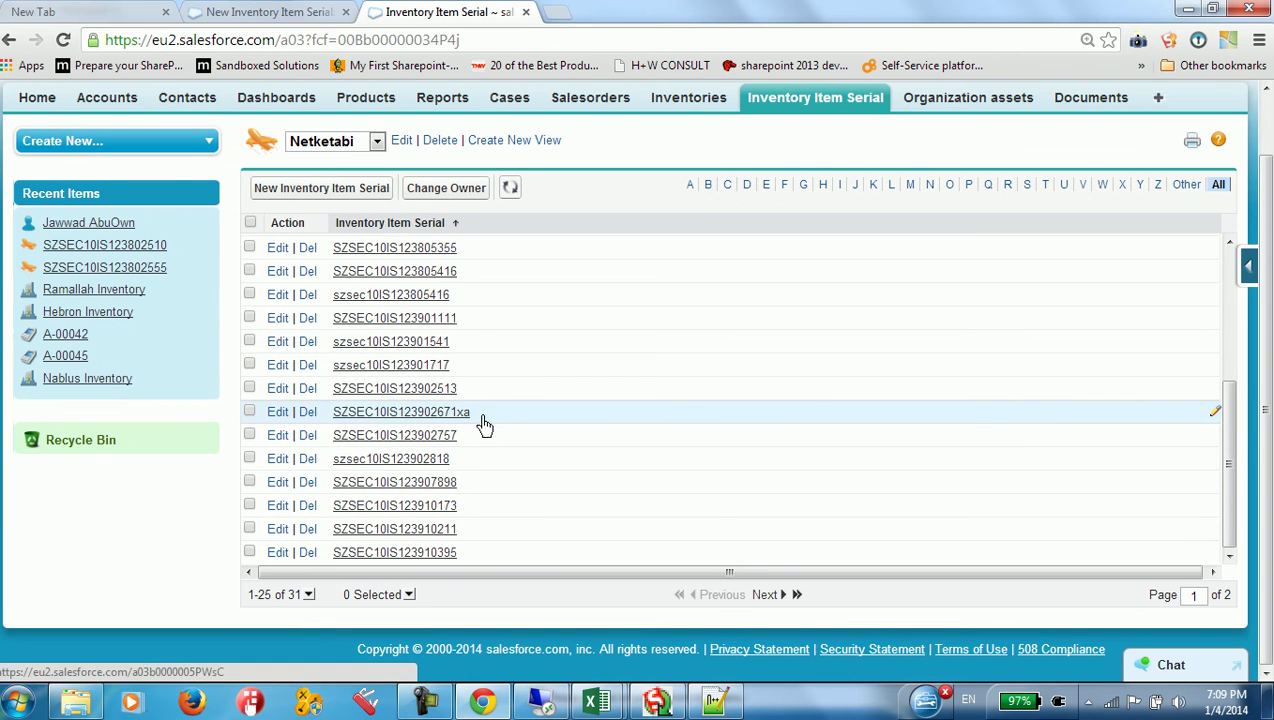
pyautogui.moveTo(481, 420); pyautogui.dragTo(443, 422)
pyautogui.scroll(6, 470, 418)
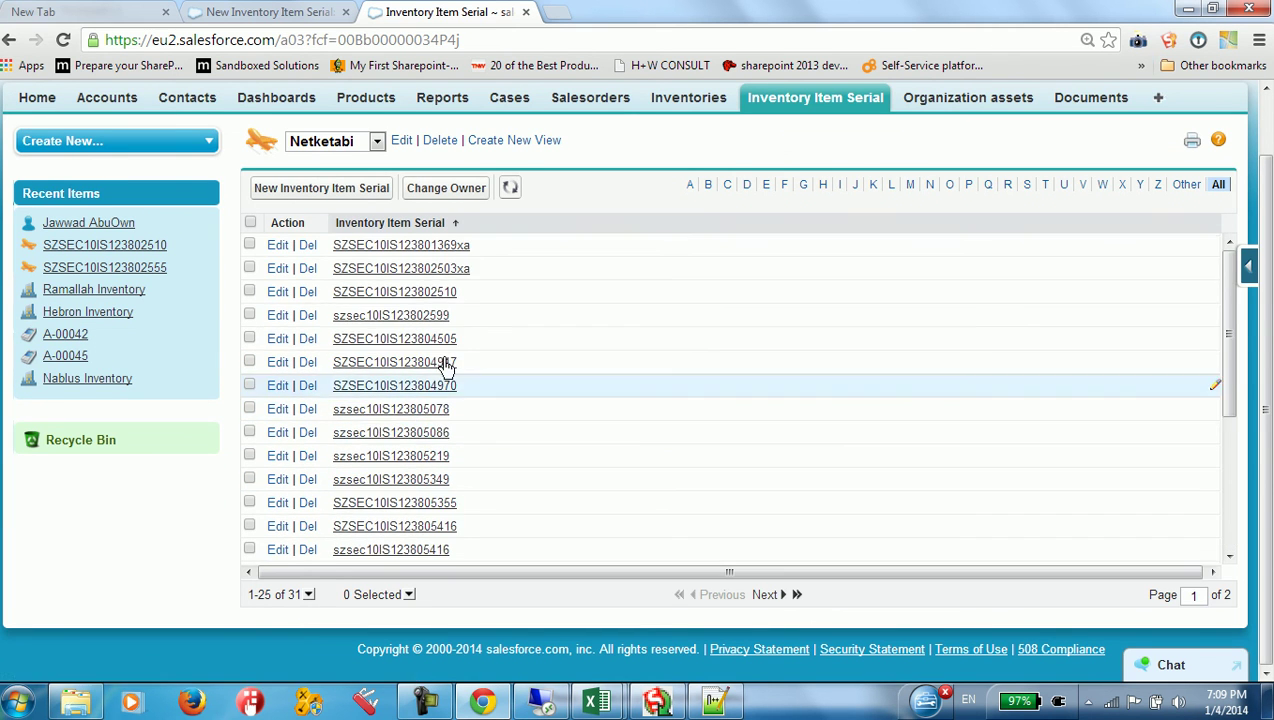
pyautogui.moveTo(482, 314); pyautogui.dragTo(432, 315)
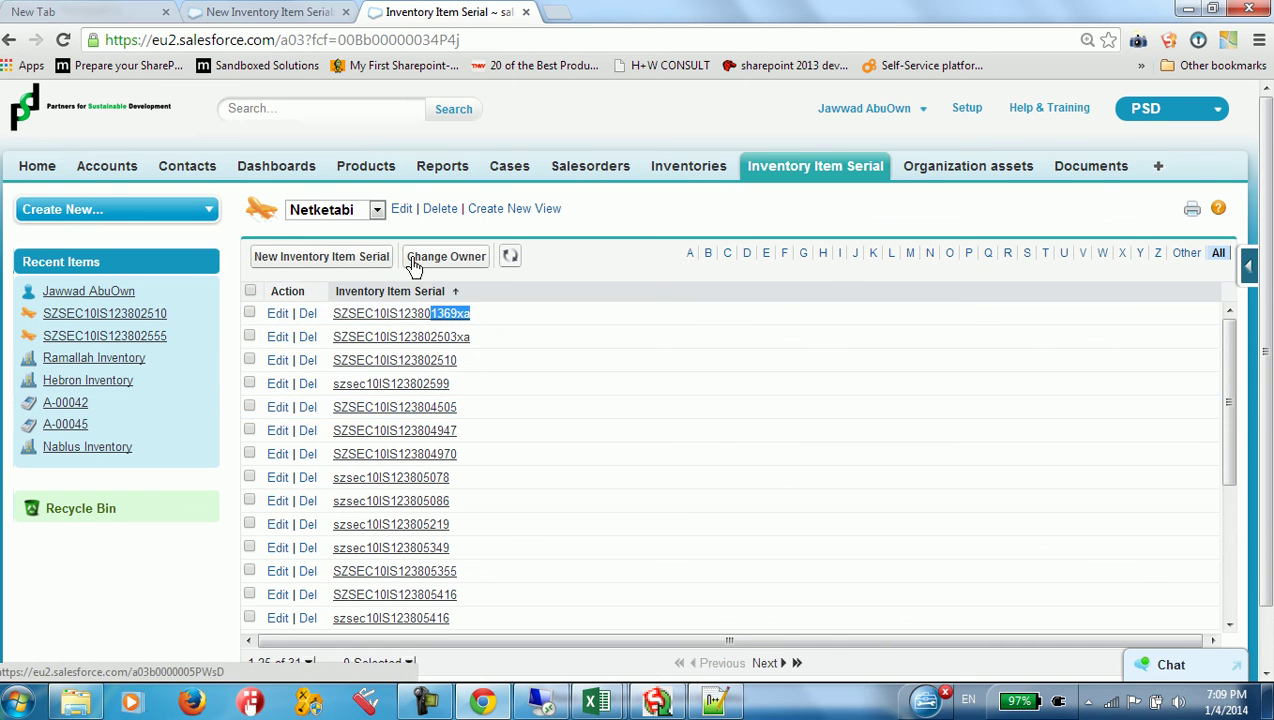
# Step: Switch to the Parts view and locate SZSEC10IS123802557x, SZSEC10IS123802564x and SZSEC10IS123802577x
pyautogui.click(350, 215)
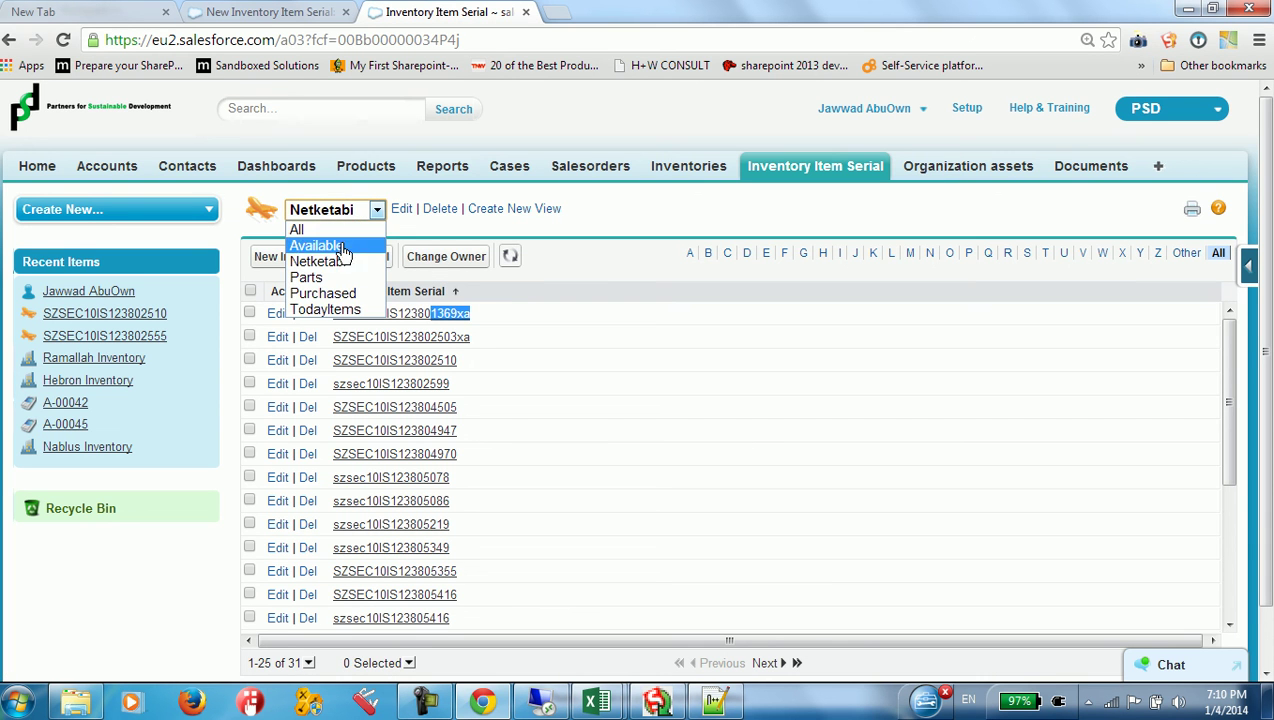
pyautogui.click(305, 277)
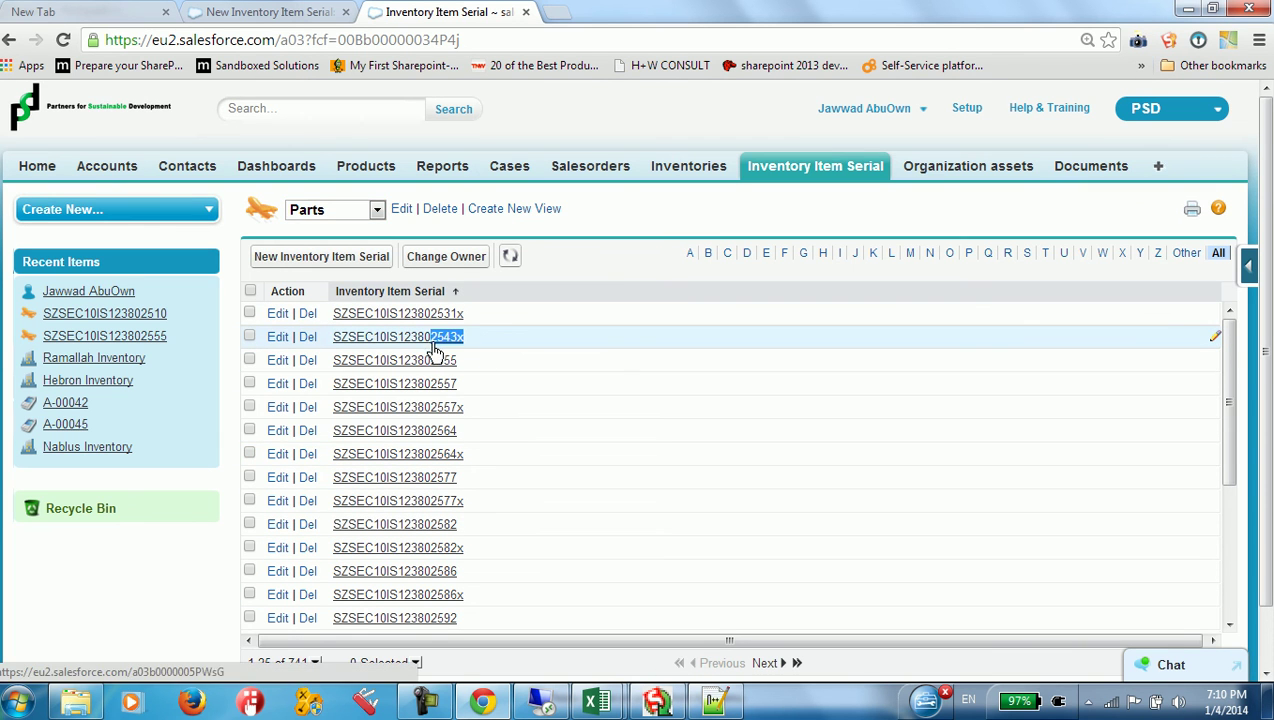
pyautogui.moveTo(470, 412); pyautogui.dragTo(430, 408)
pyautogui.moveTo(472, 458); pyautogui.dragTo(418, 456)
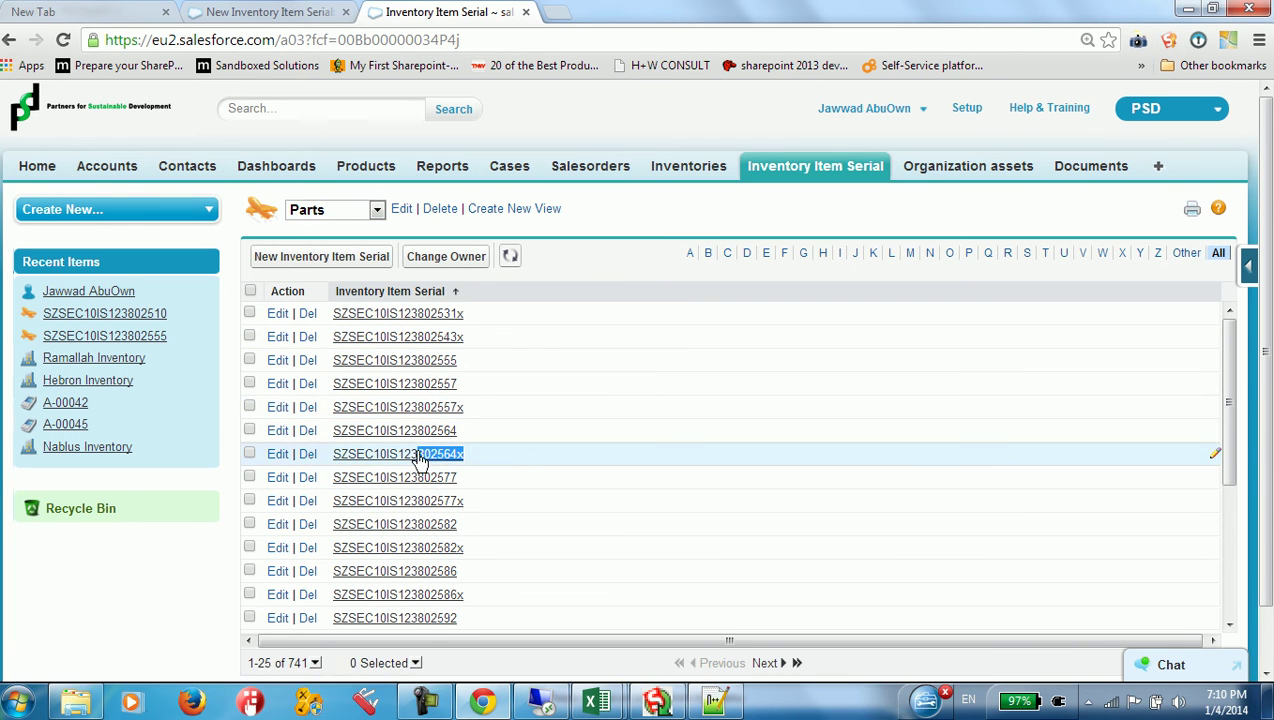
pyautogui.moveTo(468, 502); pyautogui.dragTo(432, 502)
pyautogui.moveTo(598, 680)
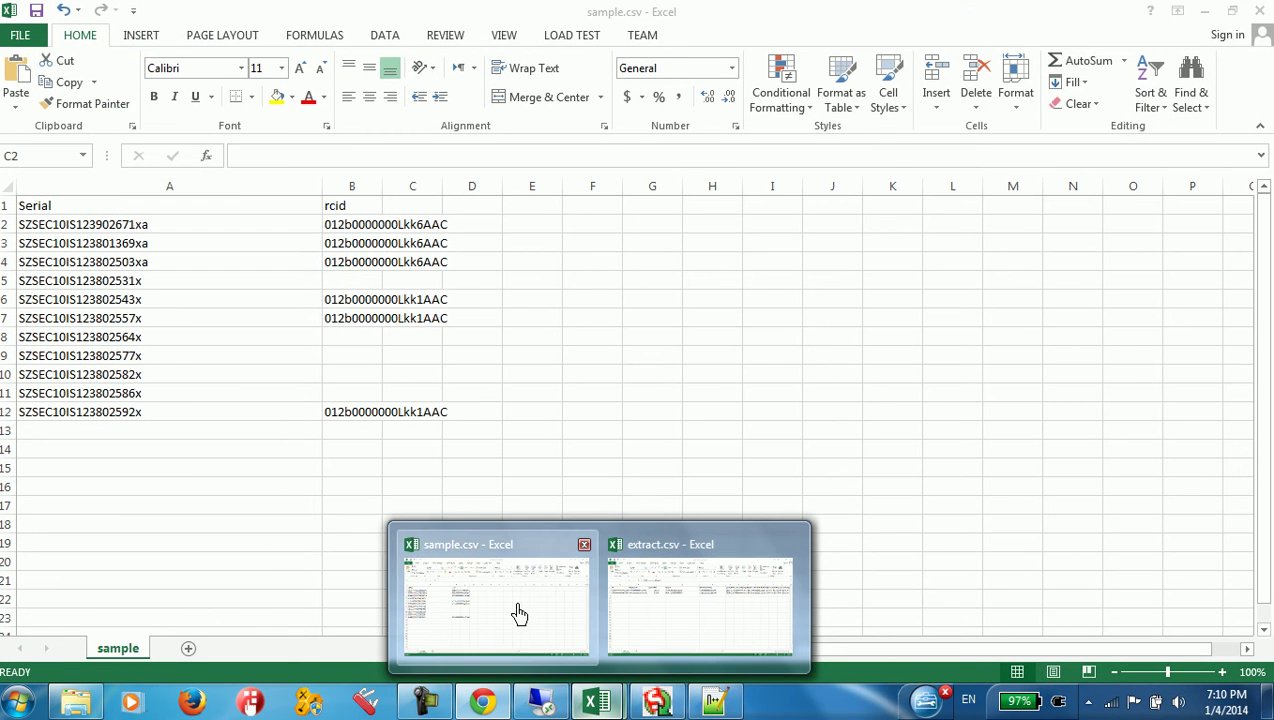
# Step: Select serials A5:A12 in sample.csv, review their column C record type IDs, then minimize Excel
pyautogui.click(520, 615)
pyautogui.click(186, 416)
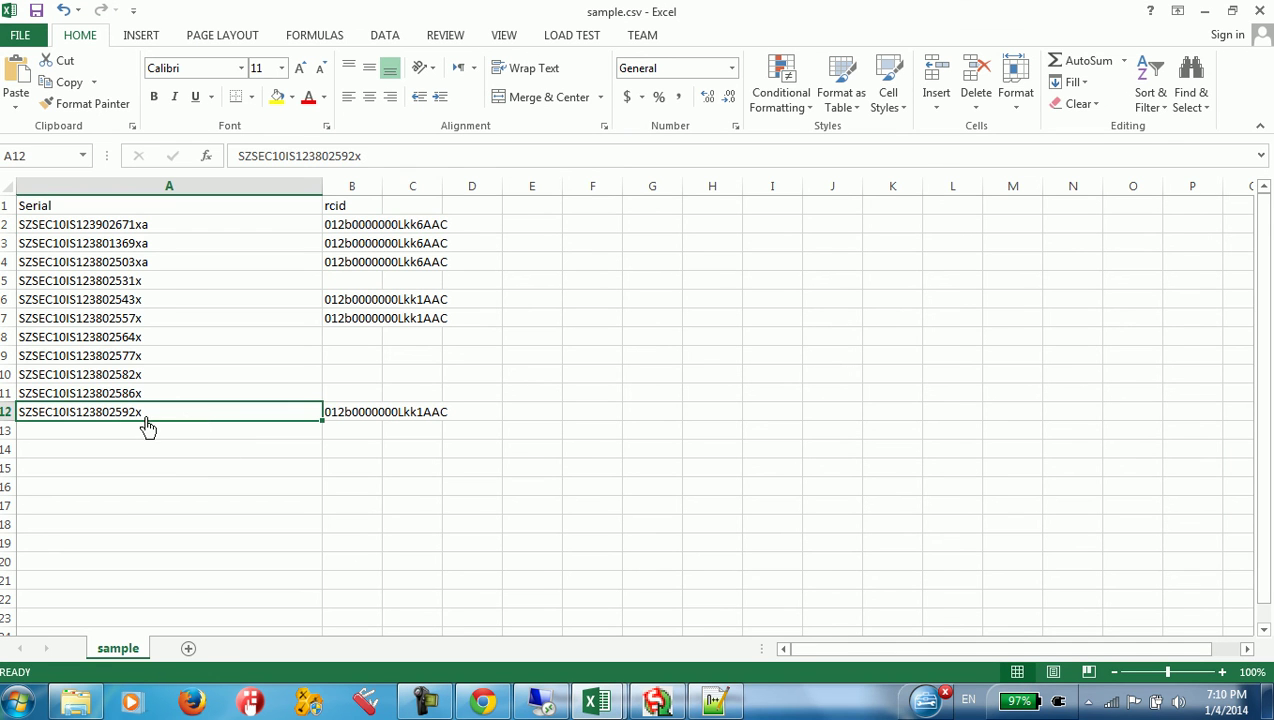
pyautogui.moveTo(147, 418); pyautogui.dragTo(134, 292)
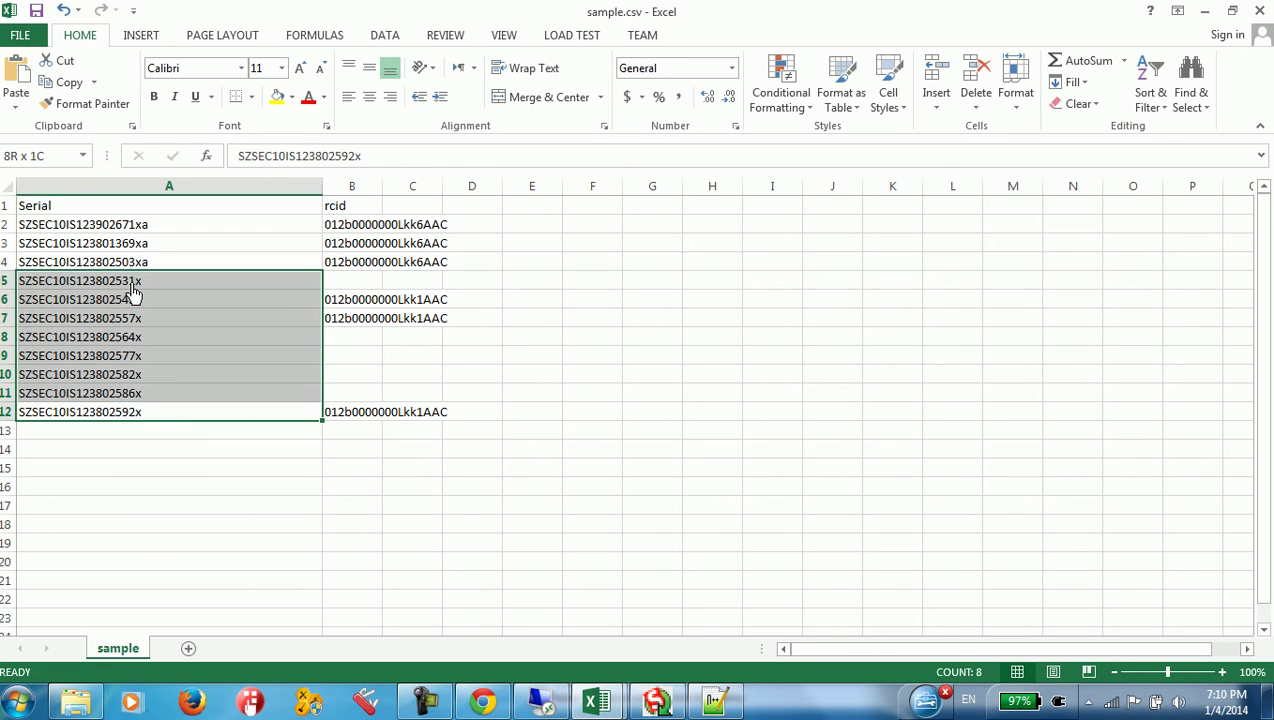
pyautogui.click(596, 702)
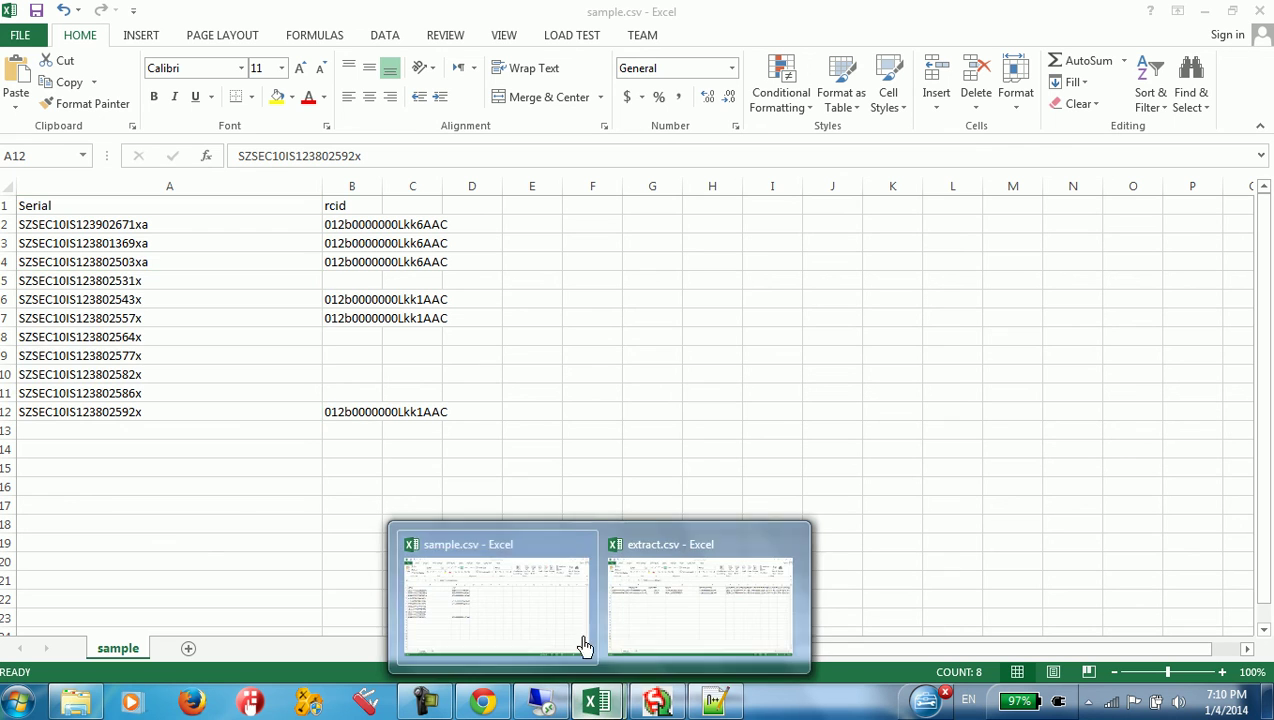
pyautogui.click(405, 303)
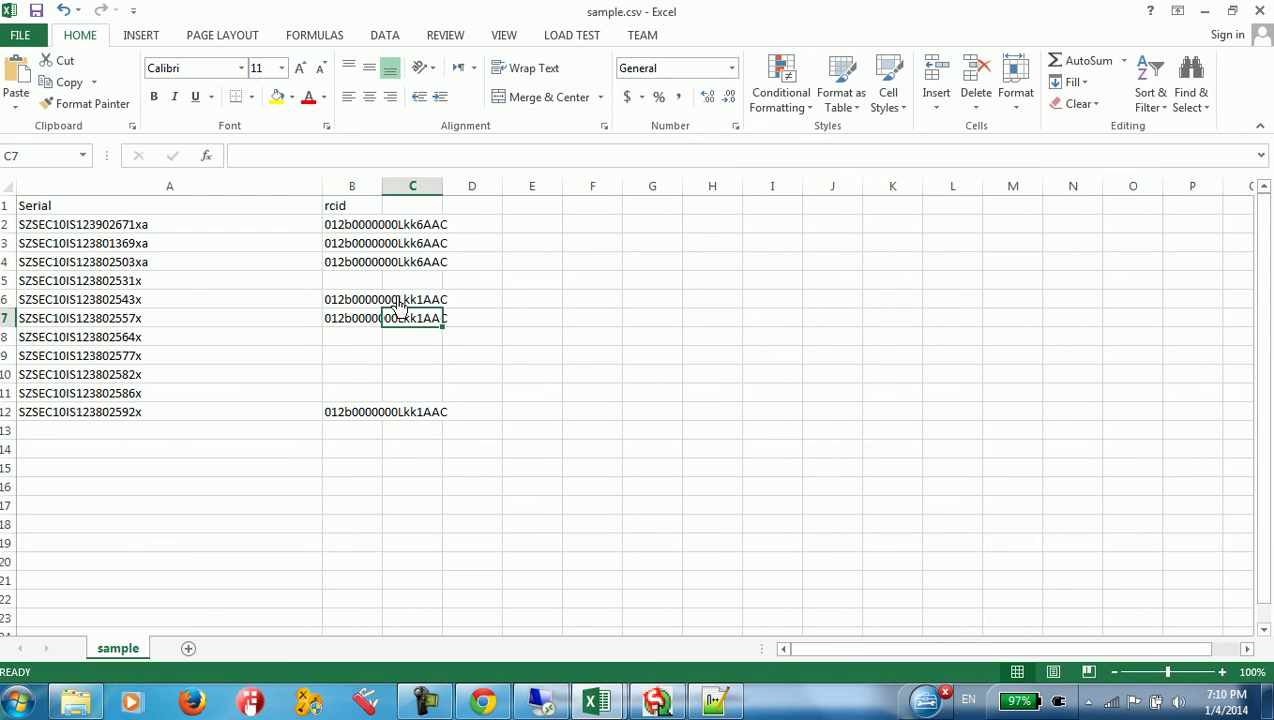
pyautogui.click(596, 702)
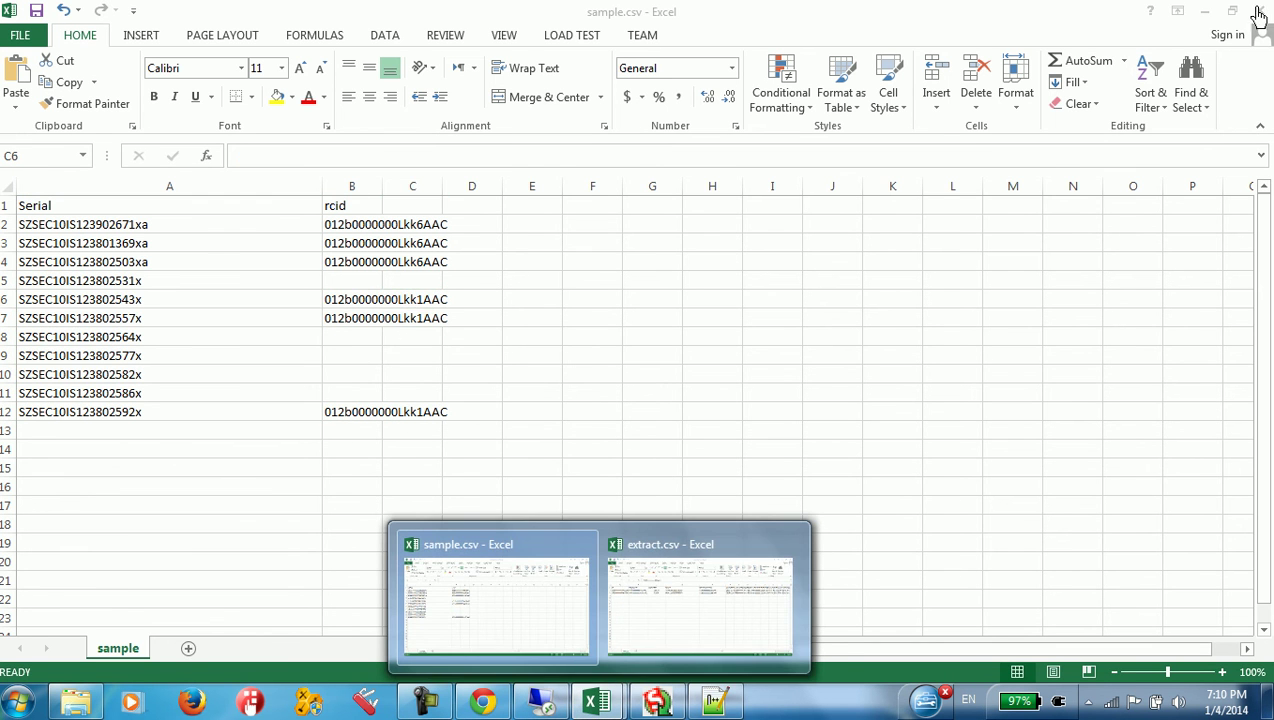
pyautogui.click(1205, 14)
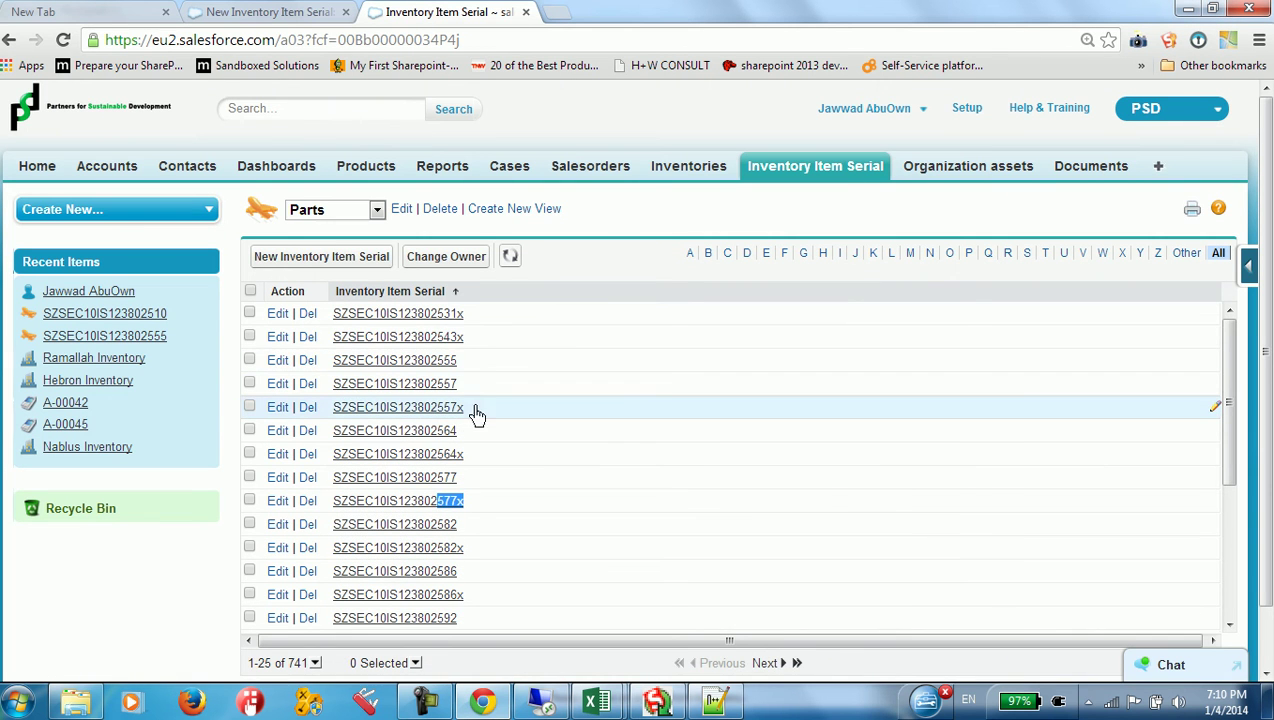
# Step: Highlight serials SZSEC10IS123802531x and SZSEC10IS123802577x in the Parts list
pyautogui.moveTo(470, 410); pyautogui.dragTo(452, 408)
pyautogui.moveTo(466, 313); pyautogui.dragTo(458, 314)
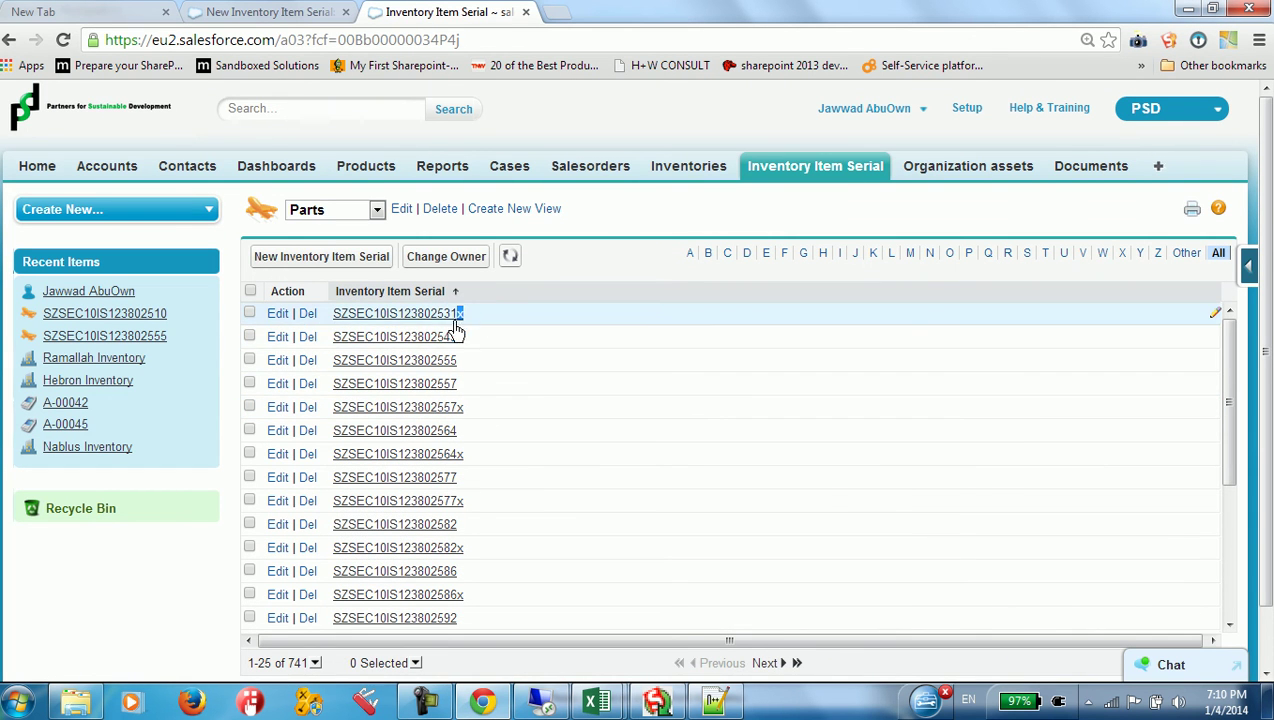
pyautogui.moveTo(466, 501); pyautogui.dragTo(437, 501)
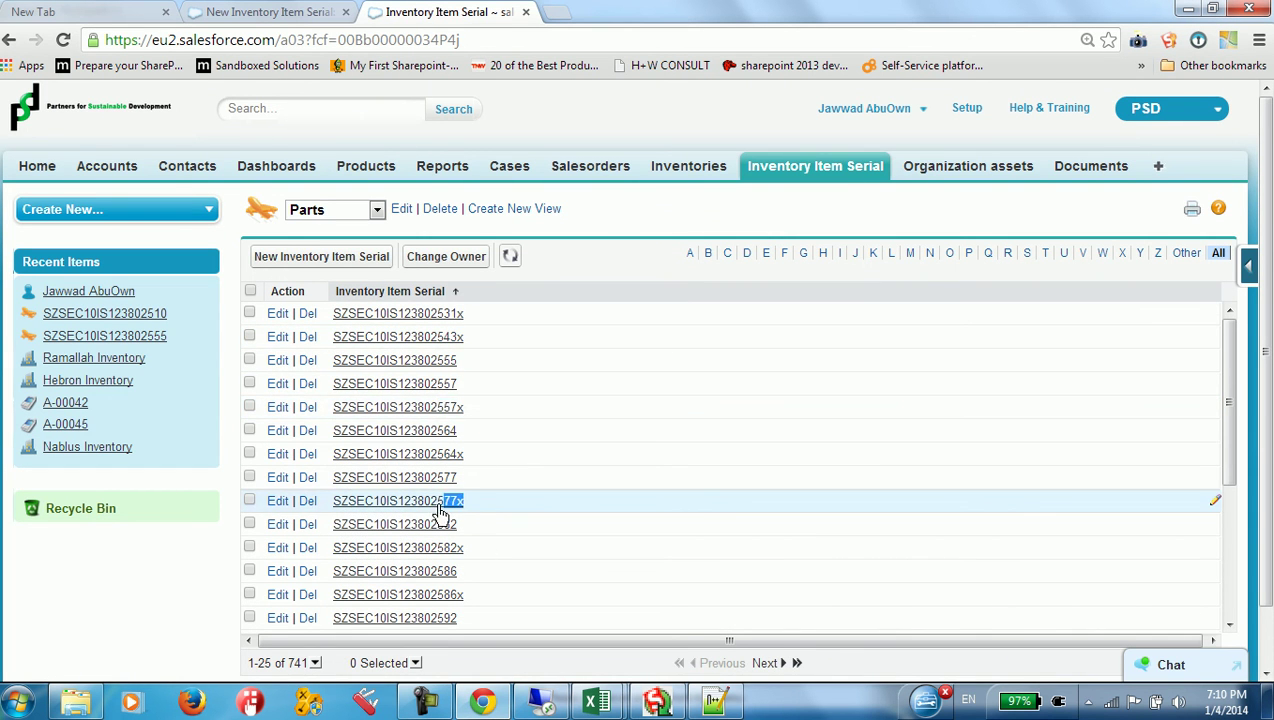
pyautogui.moveTo(466, 594); pyautogui.dragTo(449, 595)
pyautogui.scroll(-3, 489, 600)
pyautogui.scroll(5, 529, 552)
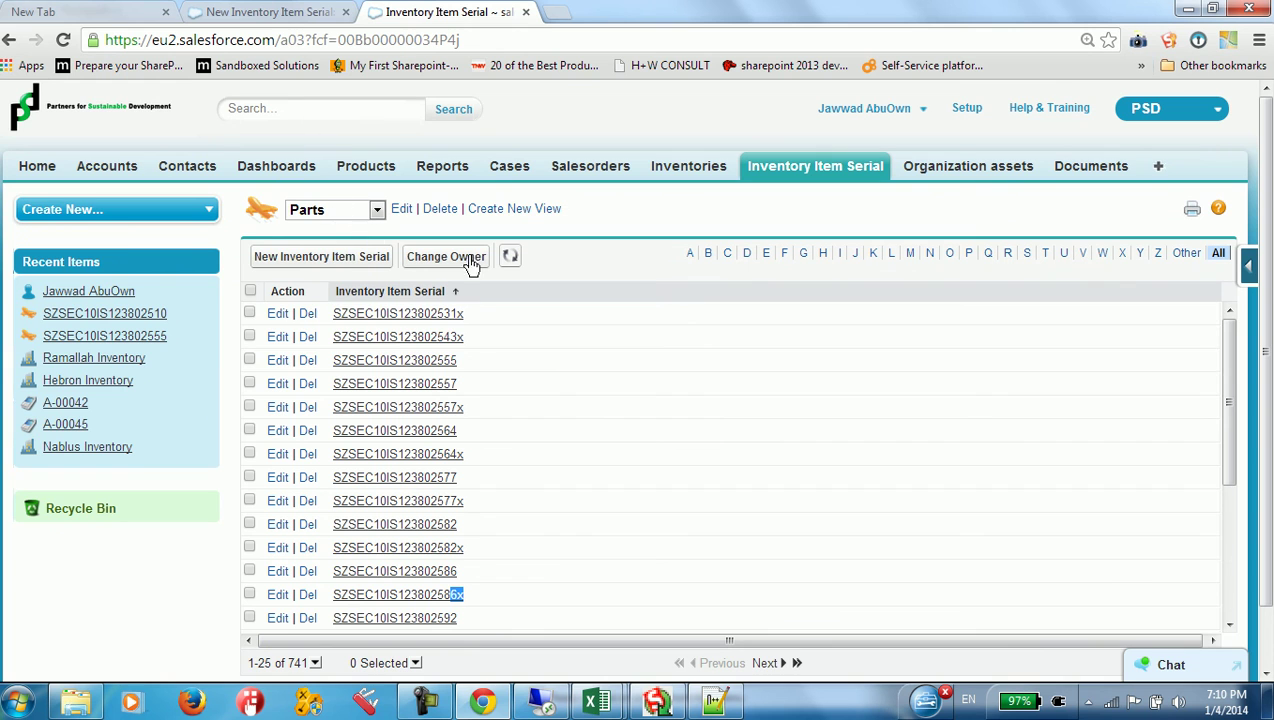
# Step: Reload the Inventory Item Serial home page and switch to the Netketabi view
pyautogui.click(800, 178)
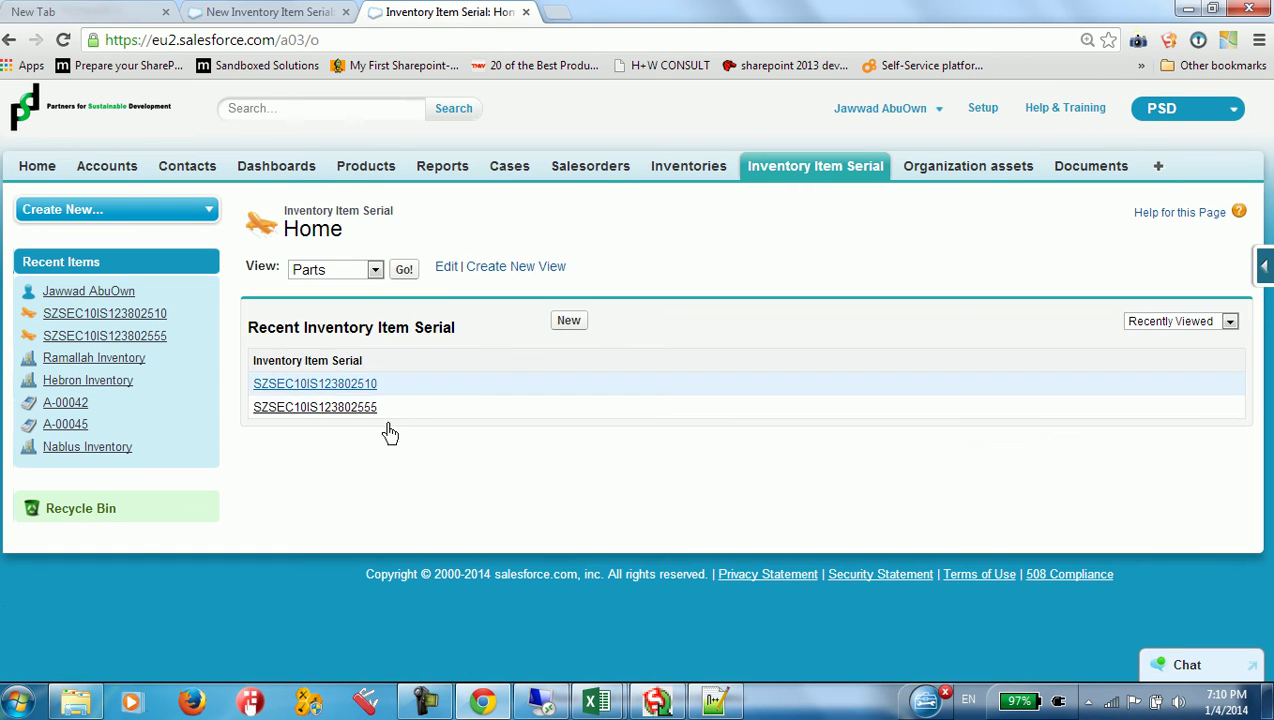
pyautogui.click(343, 270)
pyautogui.click(492, 305)
pyautogui.click(325, 272)
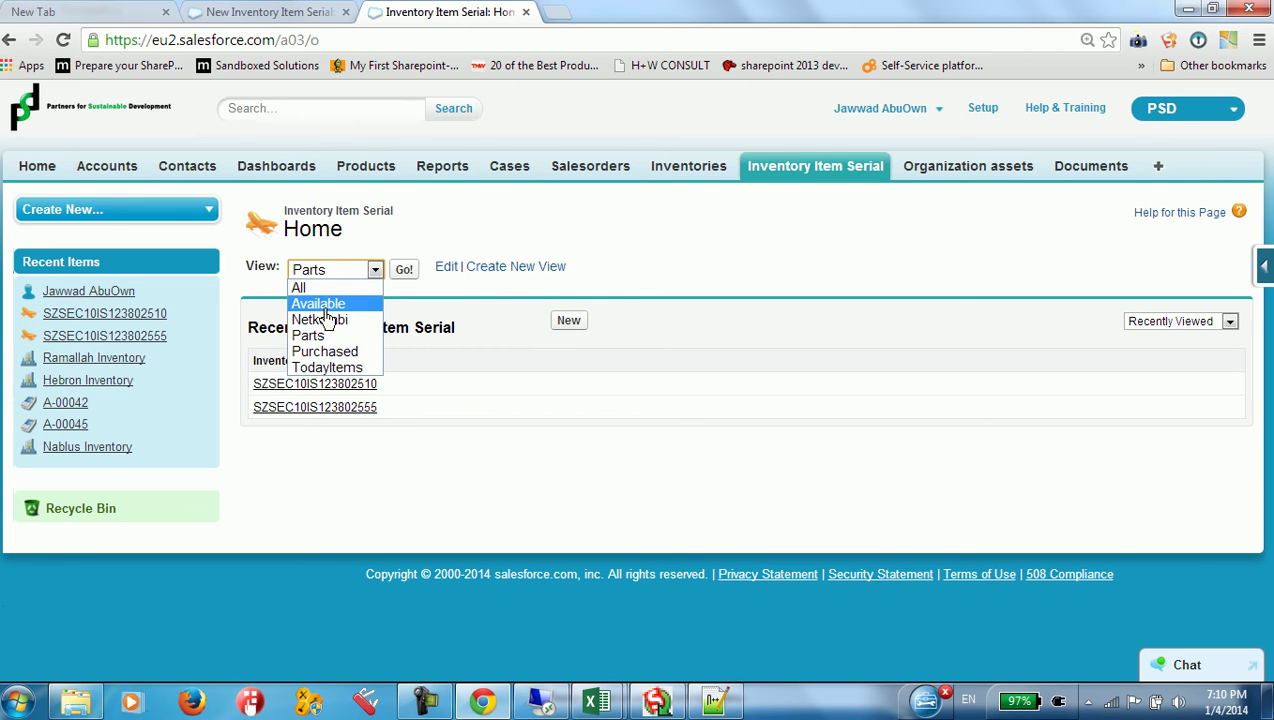
pyautogui.click(508, 313)
pyautogui.click(327, 272)
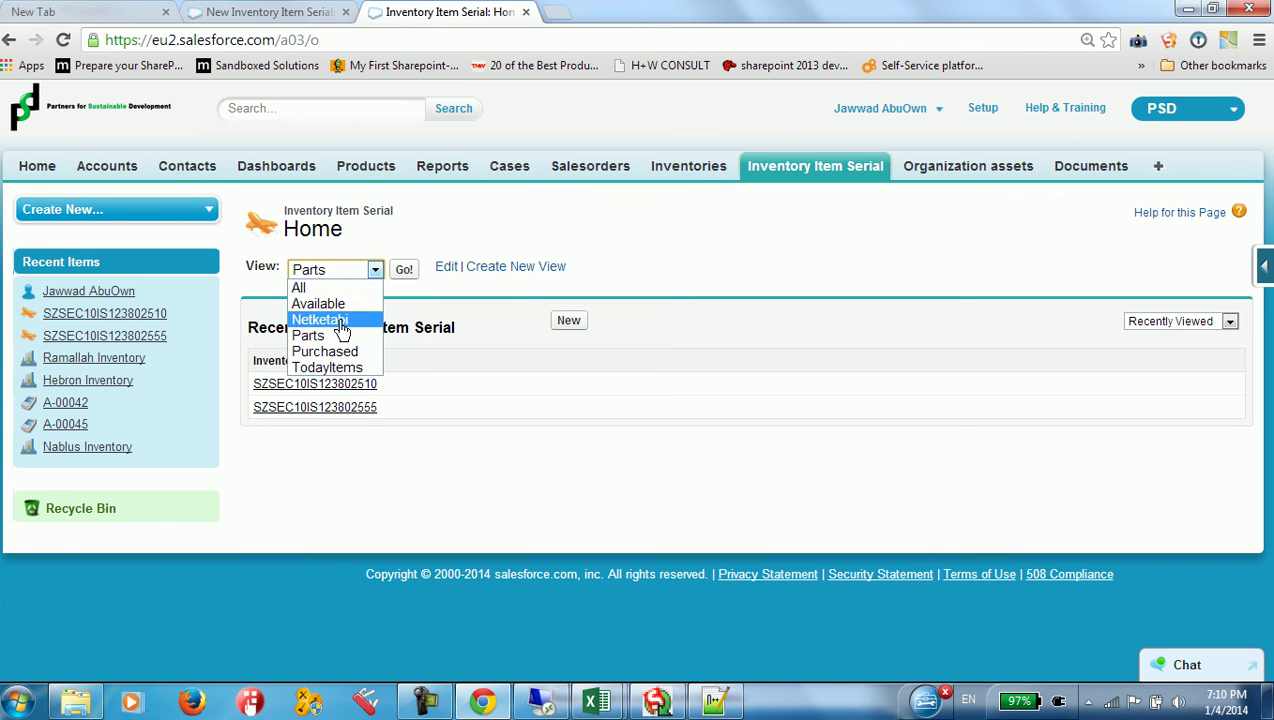
pyautogui.click(338, 318)
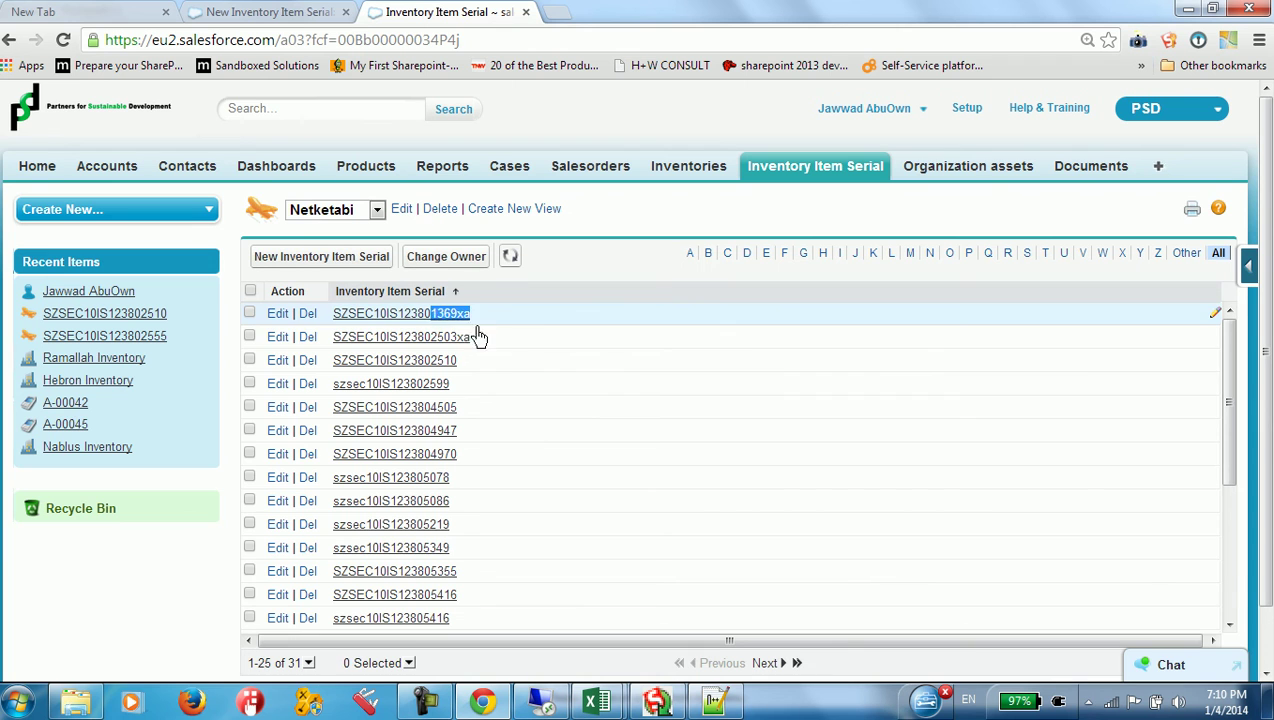
pyautogui.scroll(-3, 460, 400)
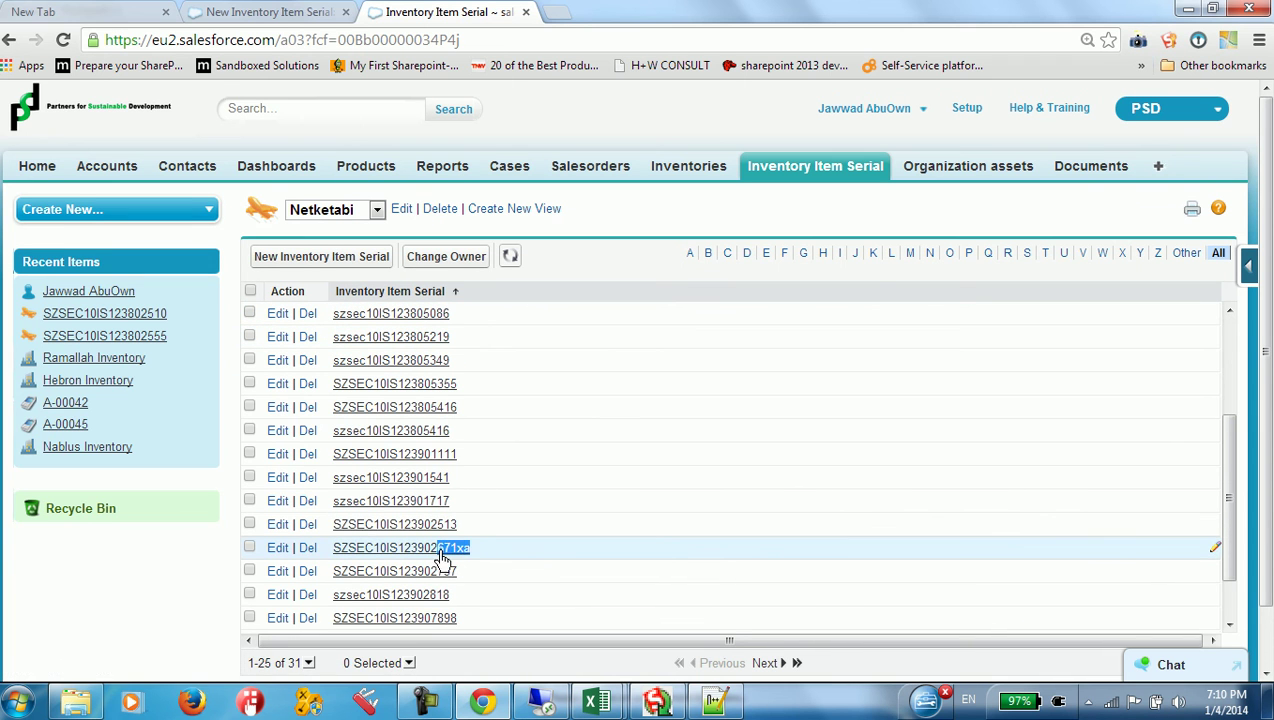
# Step: Switch back to Parts, highlight SZSEC10IS123802543x, and bring Data Loader forward
pyautogui.click(336, 213)
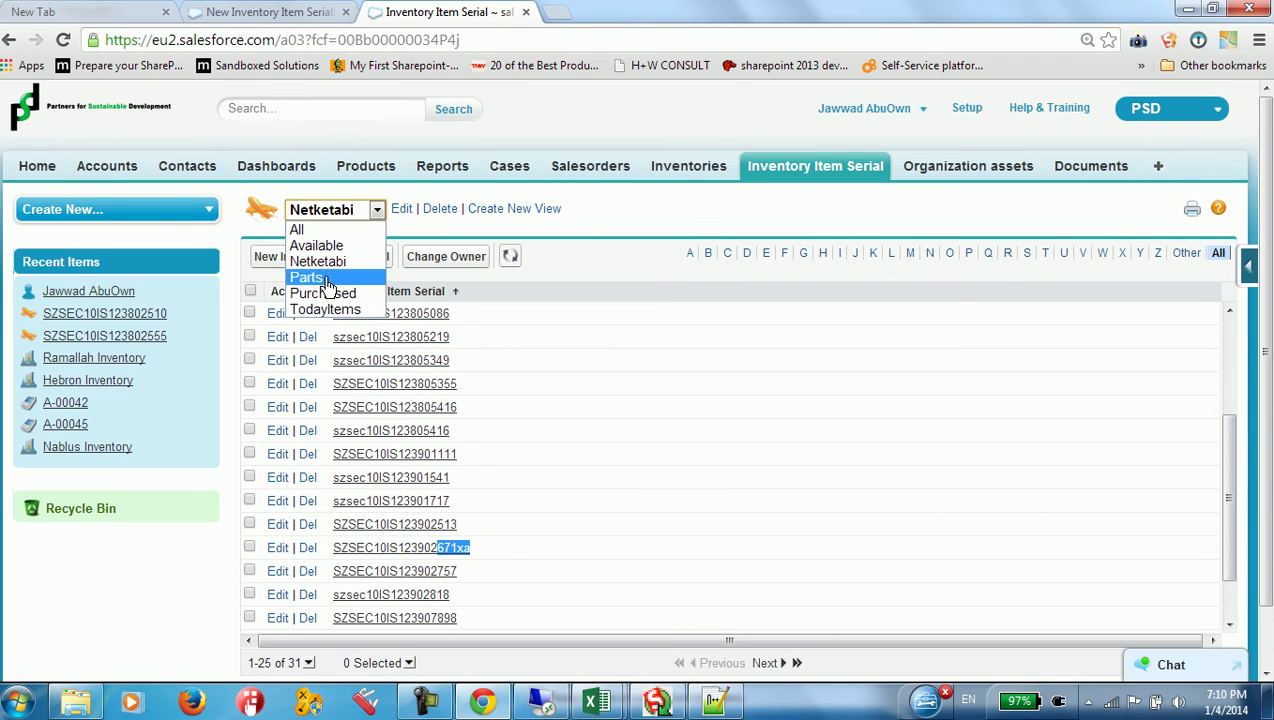
pyautogui.click(307, 278)
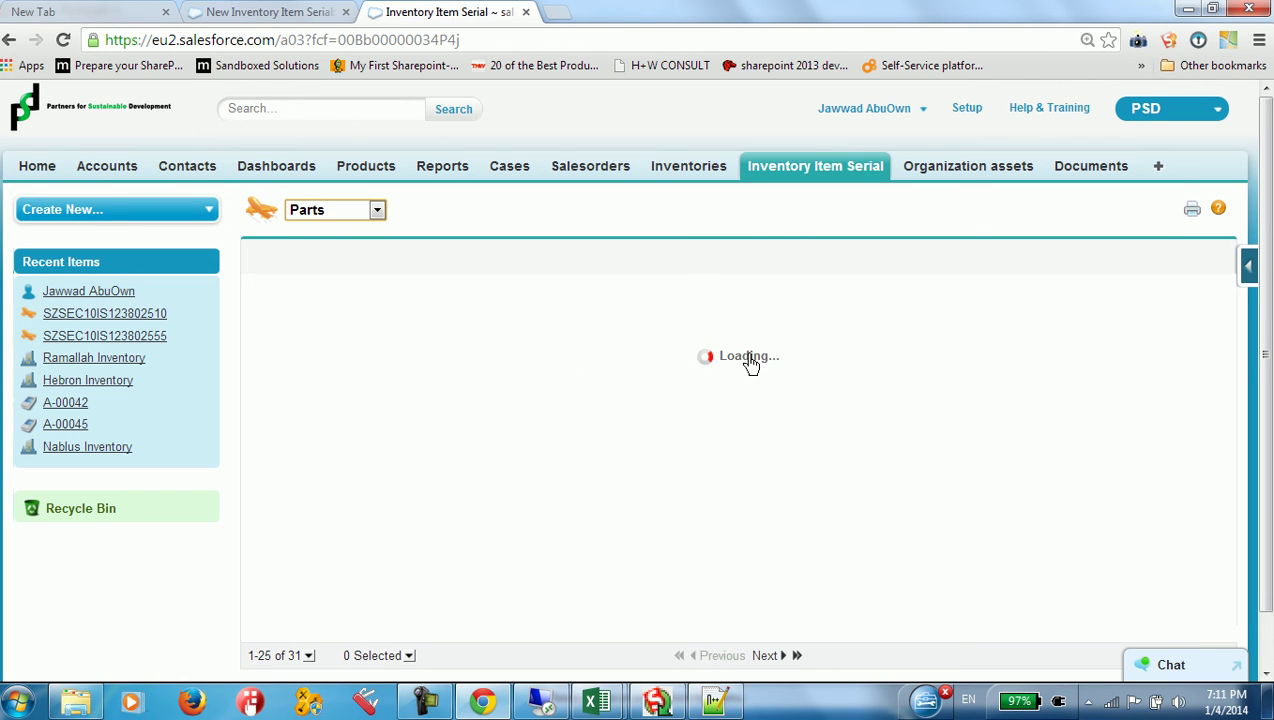
pyautogui.click(376, 210)
pyautogui.press('Escape')
pyautogui.moveTo(474, 322); pyautogui.dragTo(417, 338)
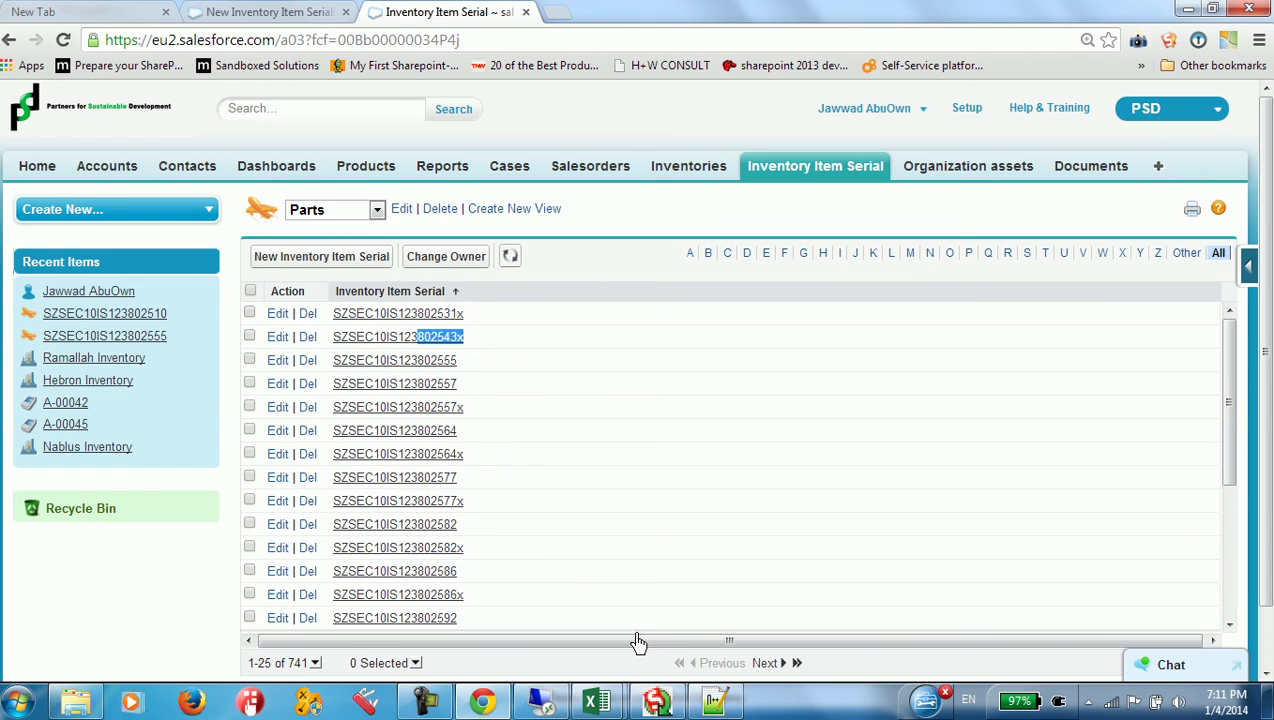
pyautogui.click(656, 701)
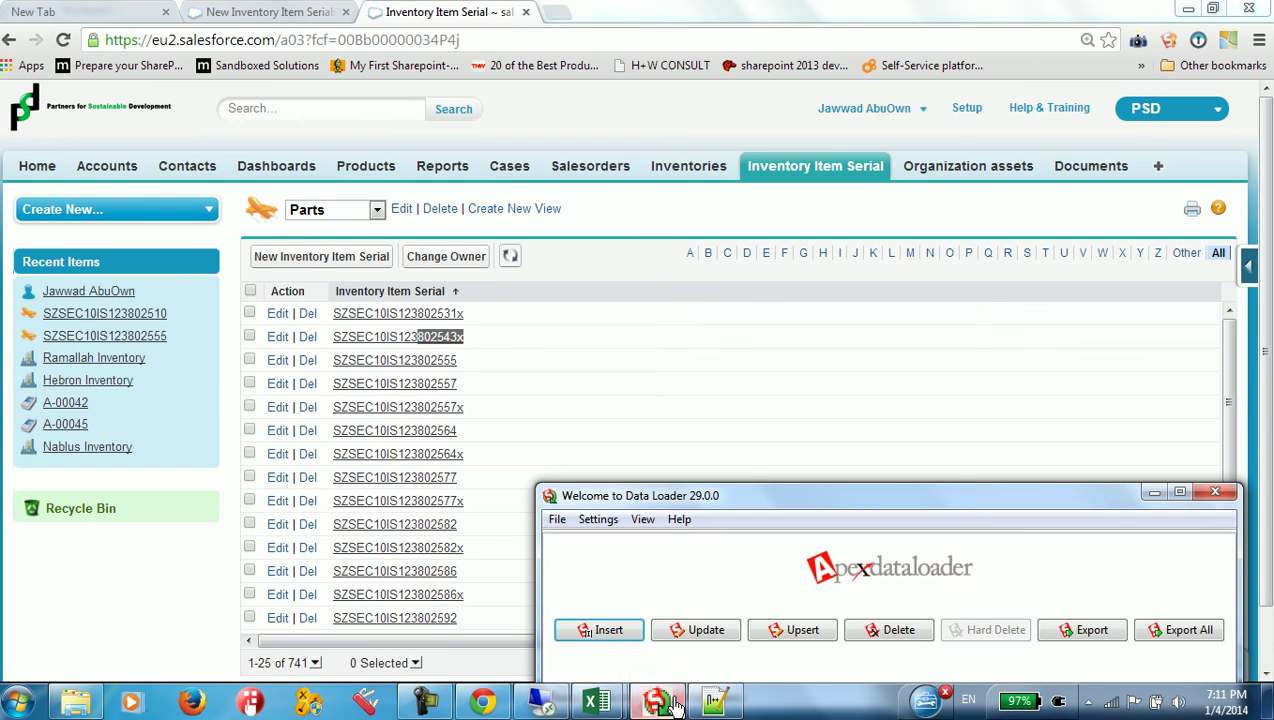
# Step: Move Data Loader aside and return via Notepad++ to the 741-serial Parts list
pyautogui.moveTo(763, 513); pyautogui.dragTo(526, 298)
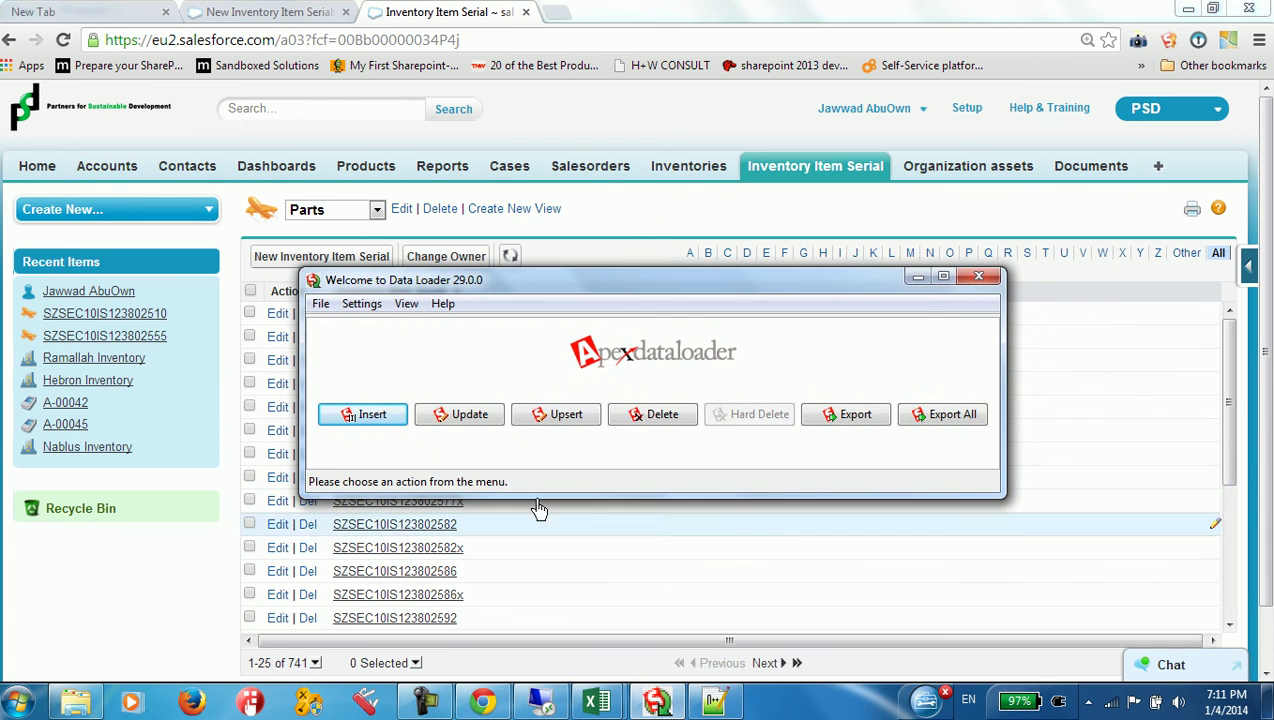
pyautogui.click(714, 701)
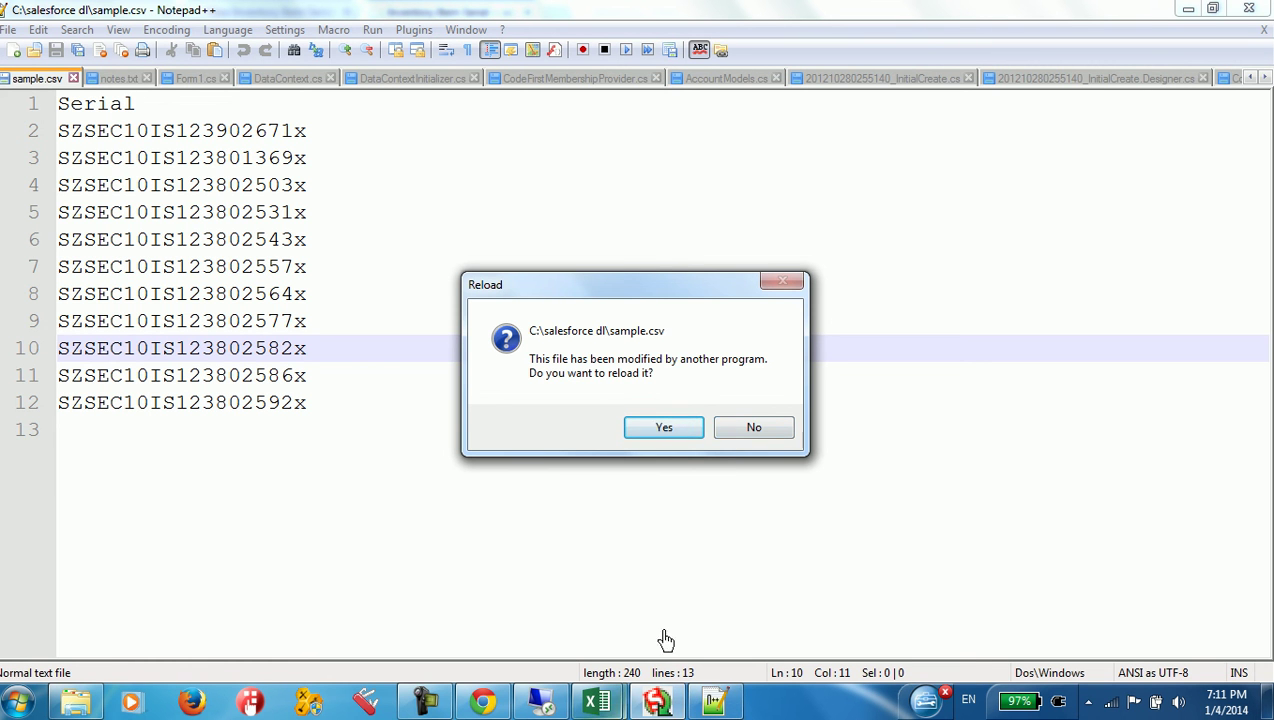
pyautogui.click(483, 703)
pyautogui.click(674, 259)
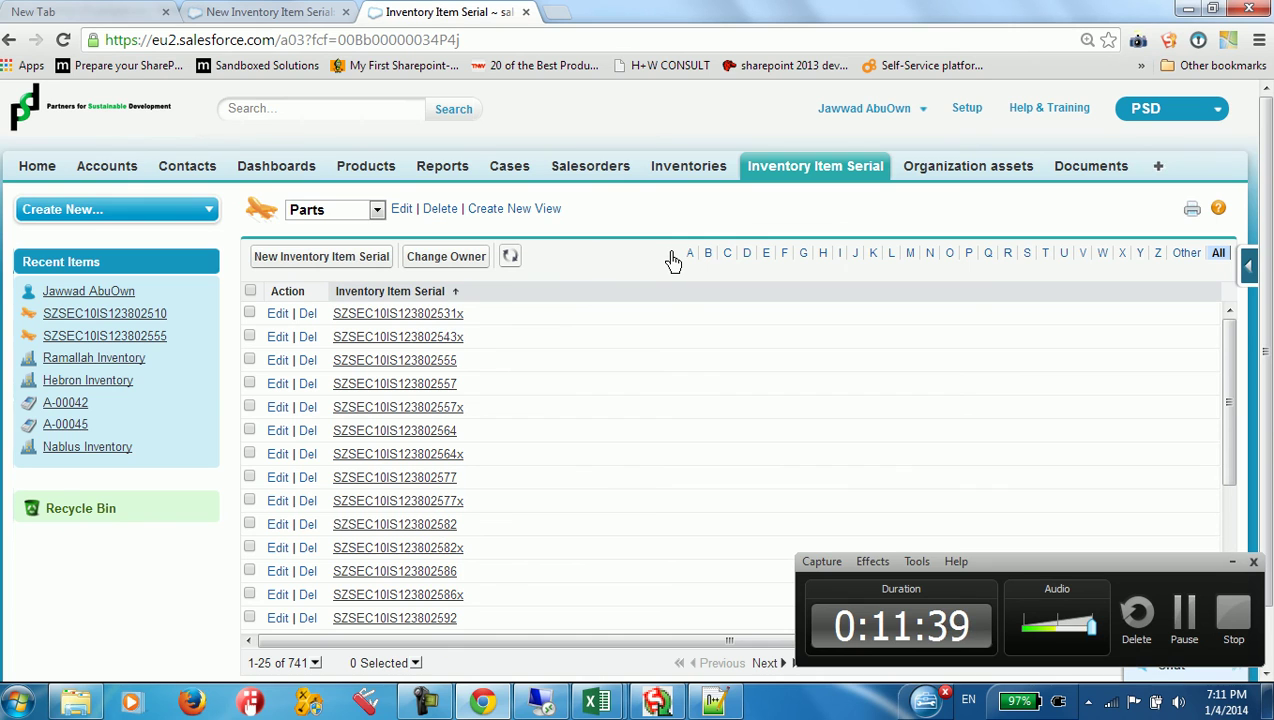